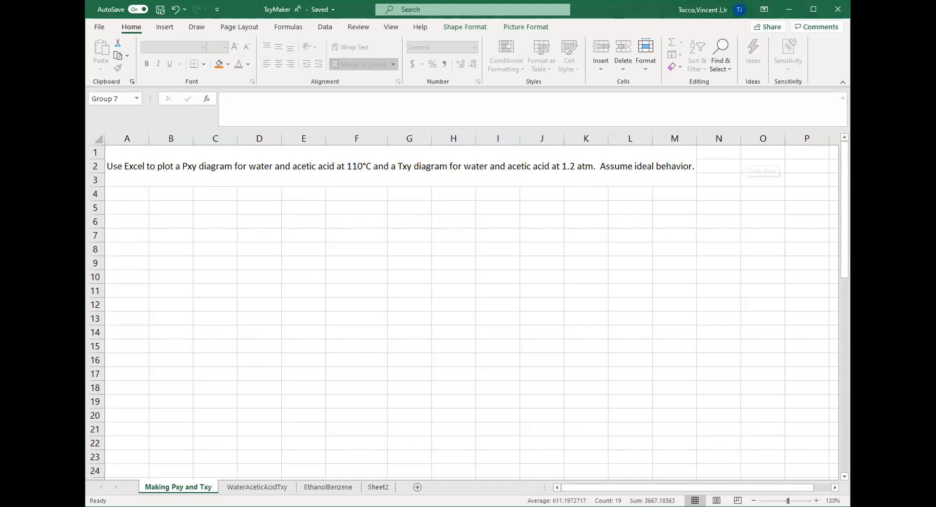
left_click(633, 247)
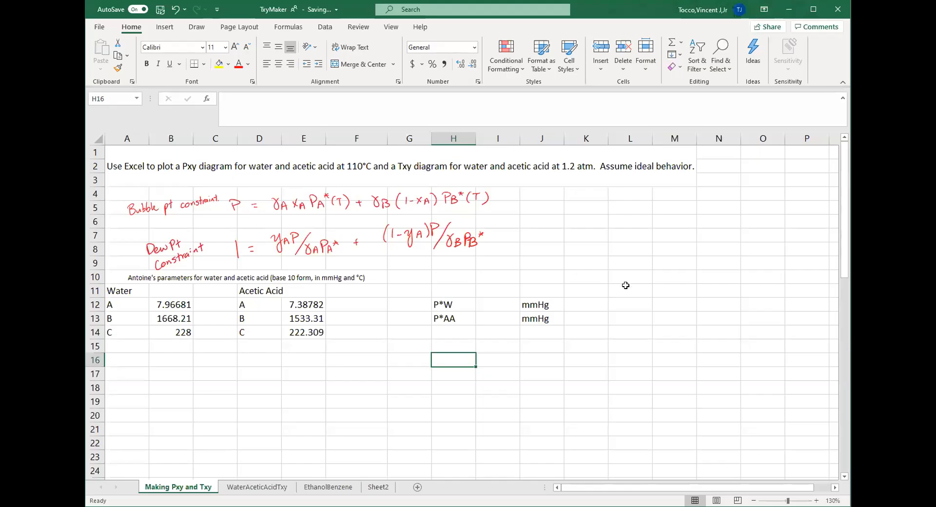
left_click(622, 286)
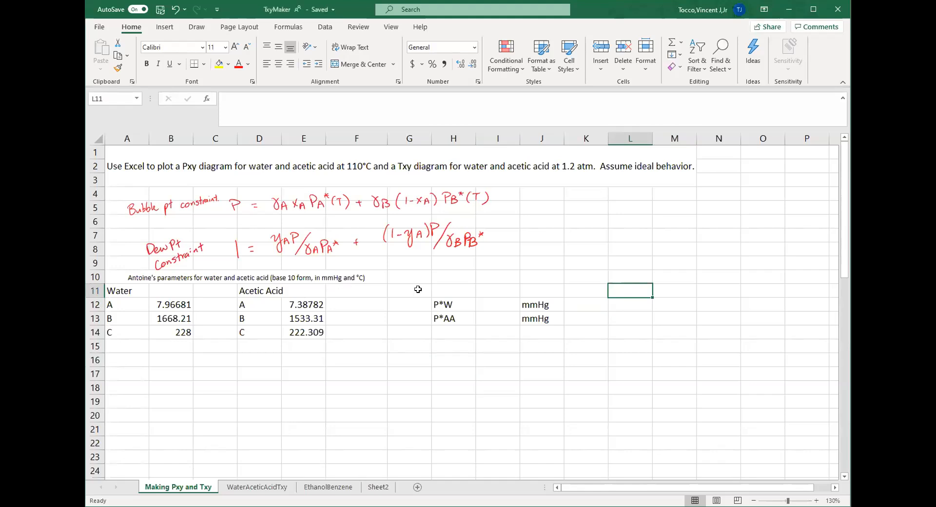
Calculate water's vapor pressure at 110°C in I12 with the Antoine formula =10^(B12-B13/(110+B14)).
left_click(485, 303)
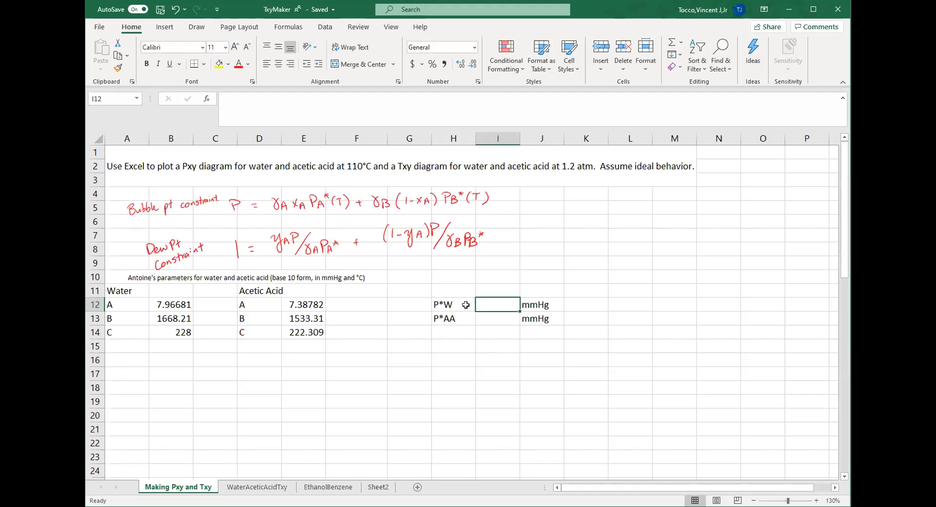
type("=")
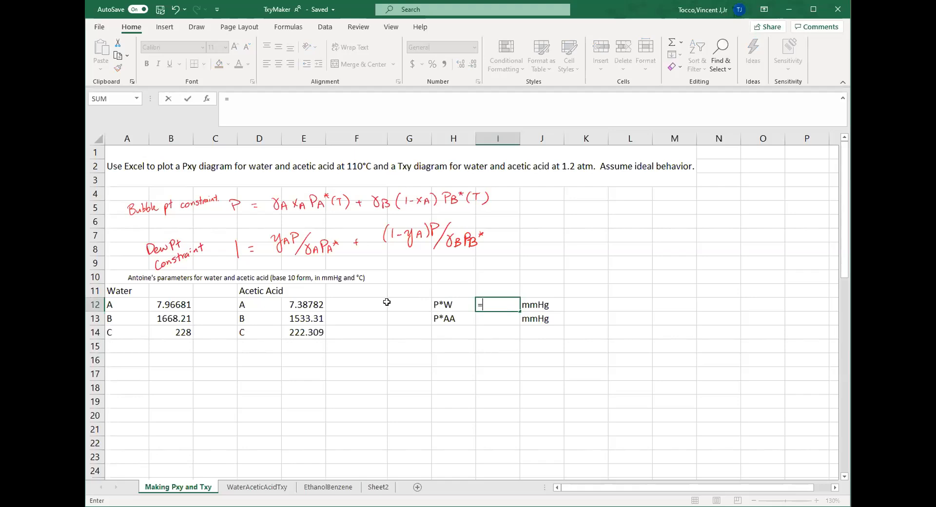
type("10^(")
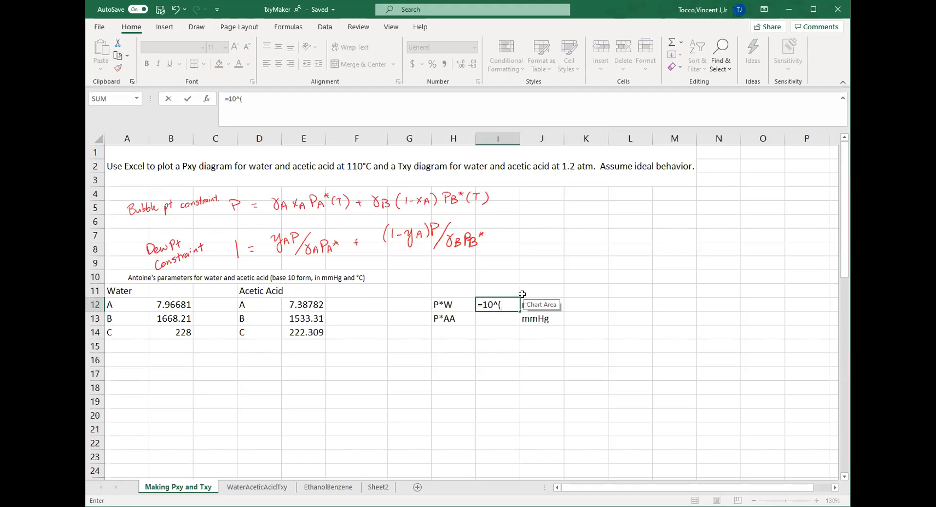
left_click(174, 303)
type("-")
left_click(168, 316)
type("/(110")
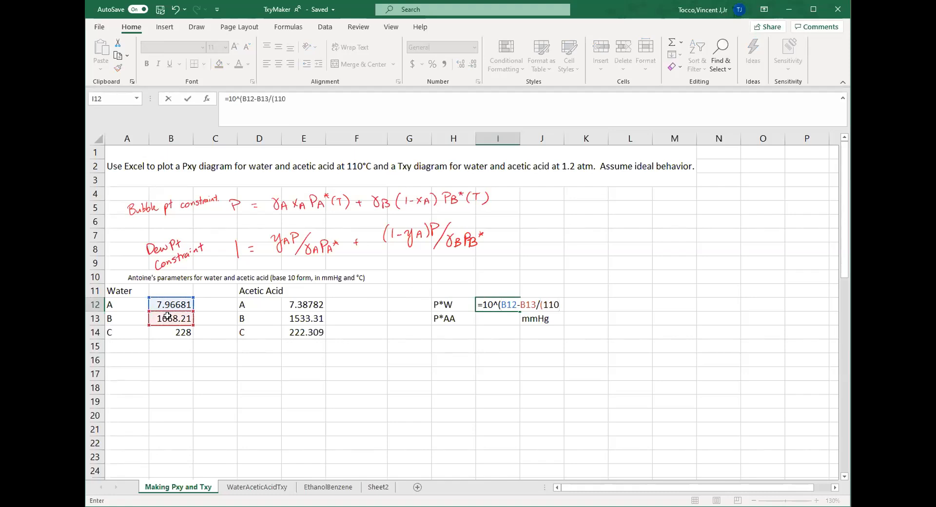
type("+")
left_click(188, 337)
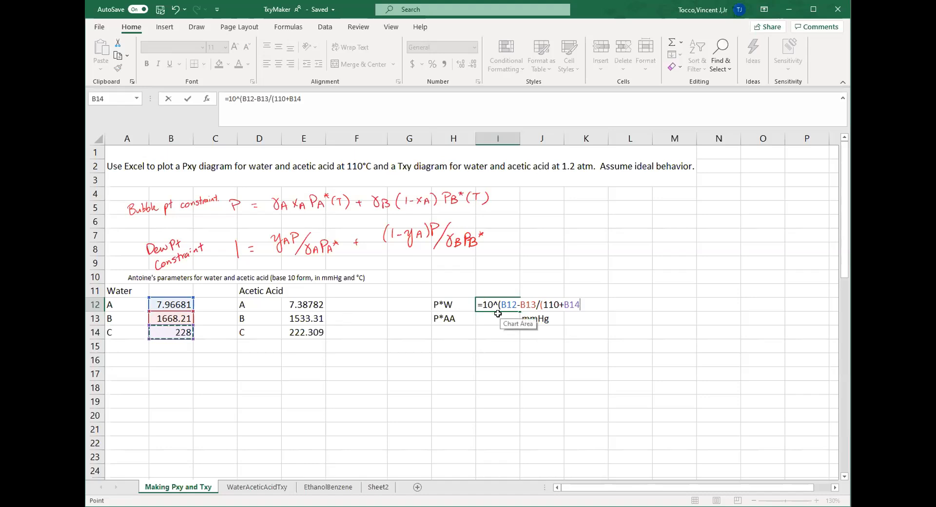
type(")")
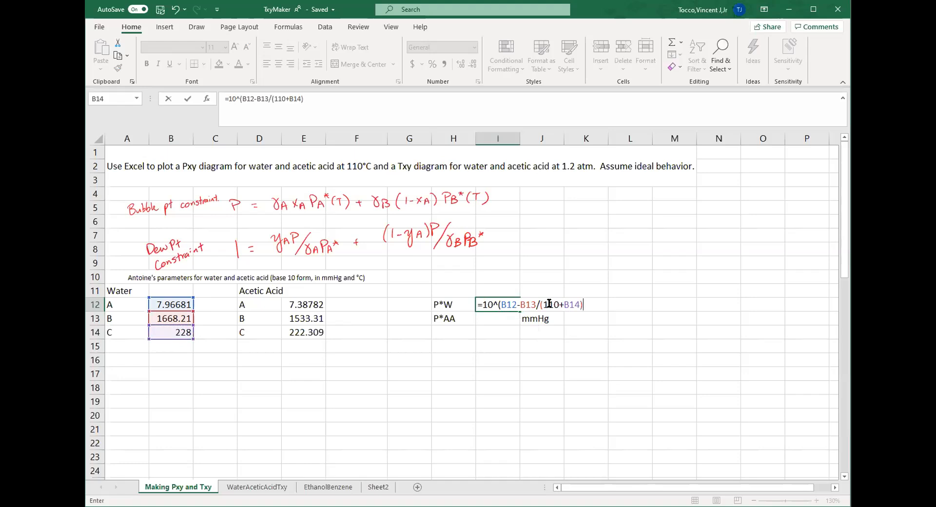
type(")")
key("Return")
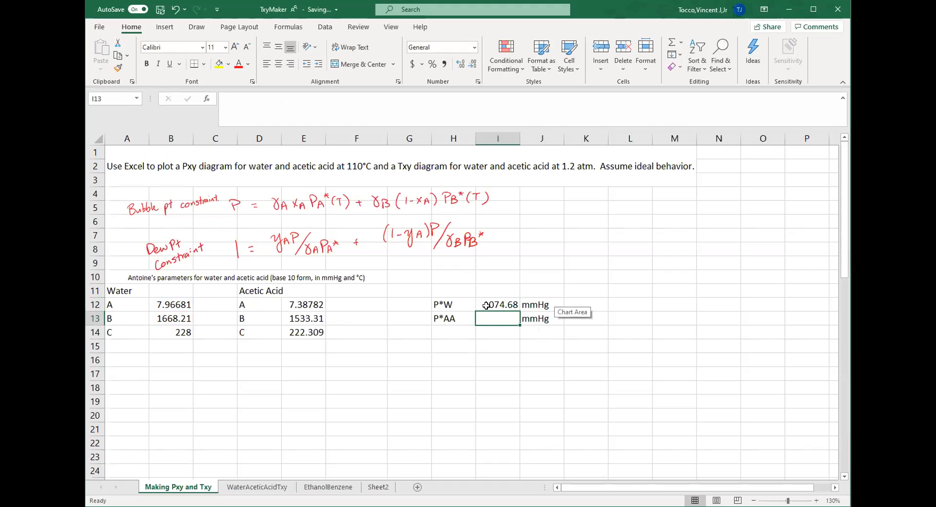
Enter acetic acid's Antoine vapor pressure formula in I13 as =10^(E12-E13/110+E14).
type("=10^*")
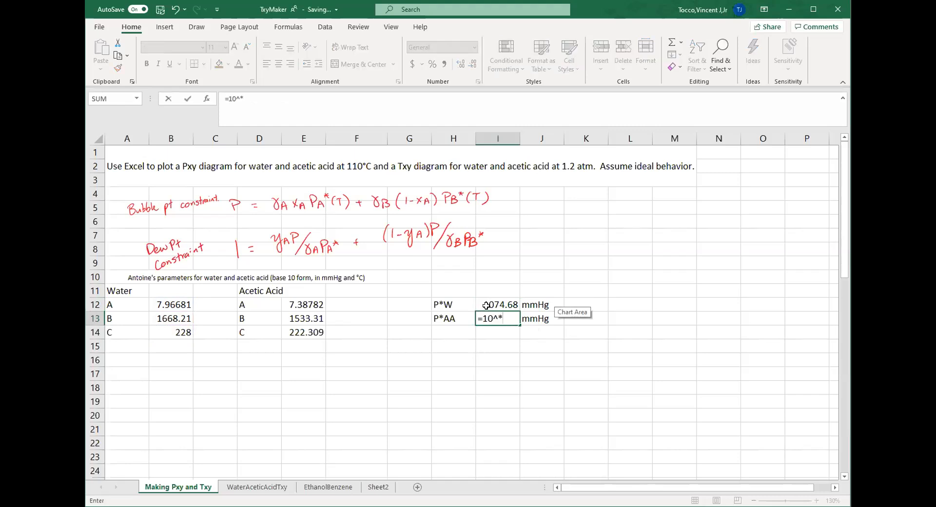
key("BackSpace")
type("(")
left_click(304, 303)
type("-")
left_click(303, 316)
type("/110+")
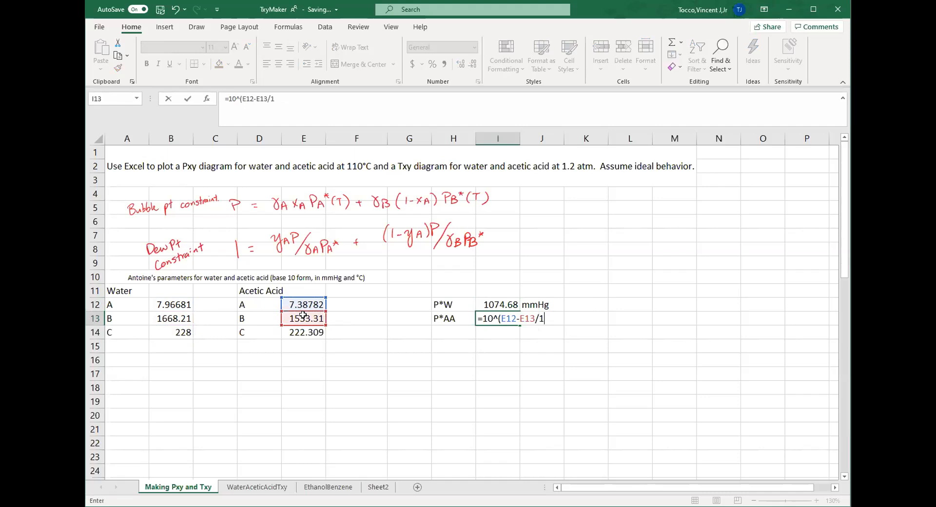
left_click(305, 332)
type(")")
key("Return")
Correct the P*AA formula by grouping its denominator in parentheses, giving =10^(E12-E13/(110+E14)).
left_click(500, 320)
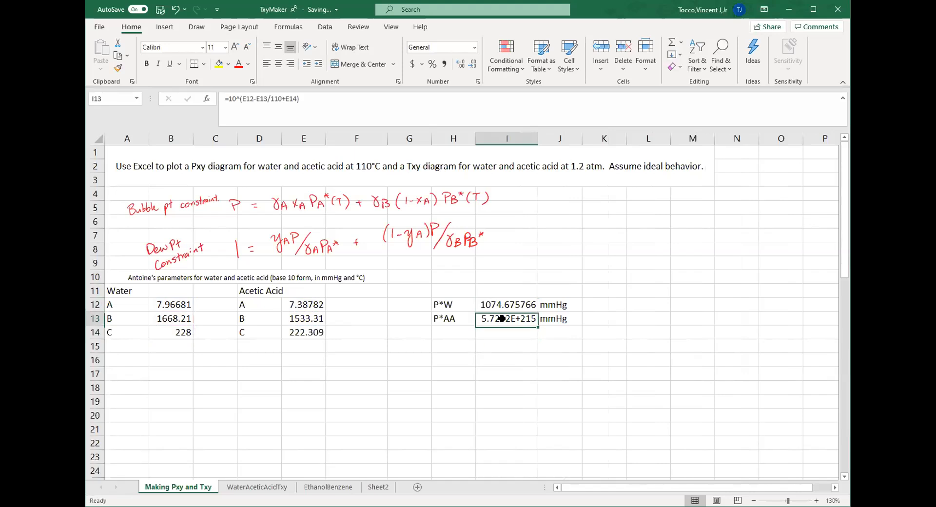
left_click(272, 100)
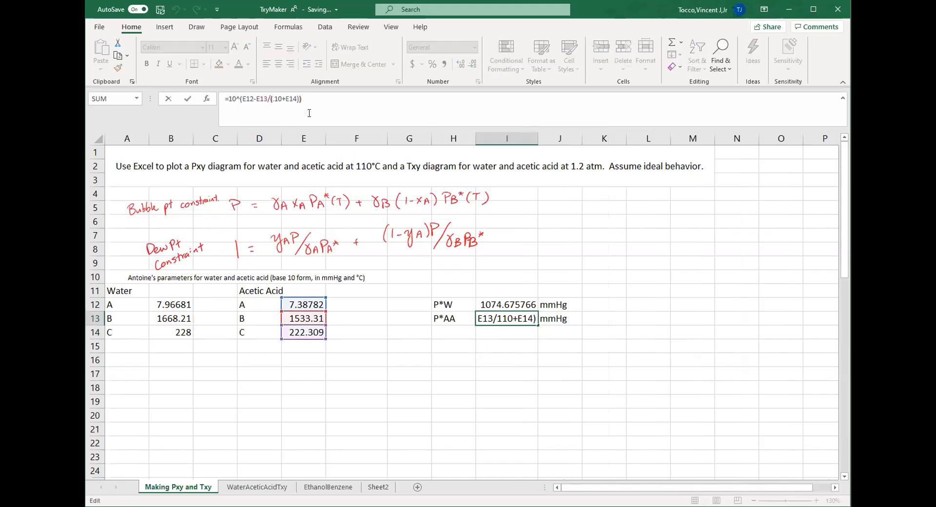
left_click(310, 98)
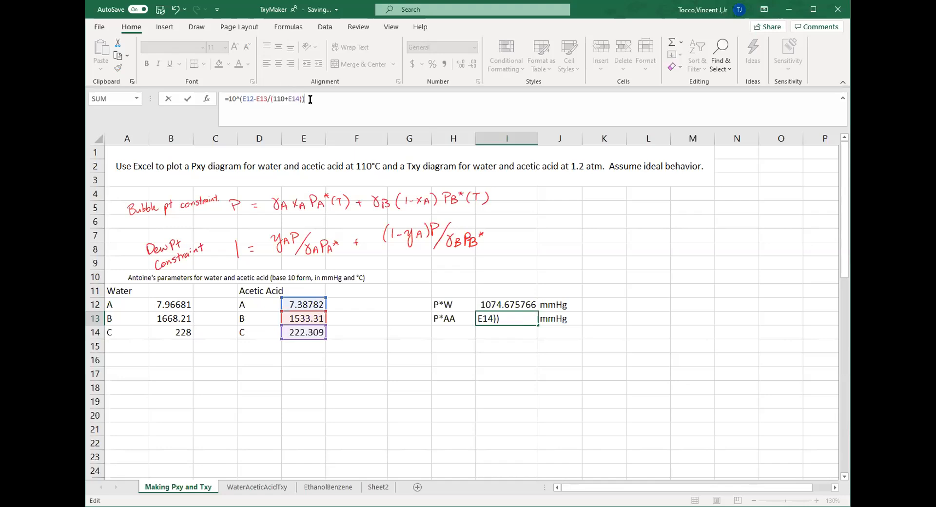
type(")")
key("Return")
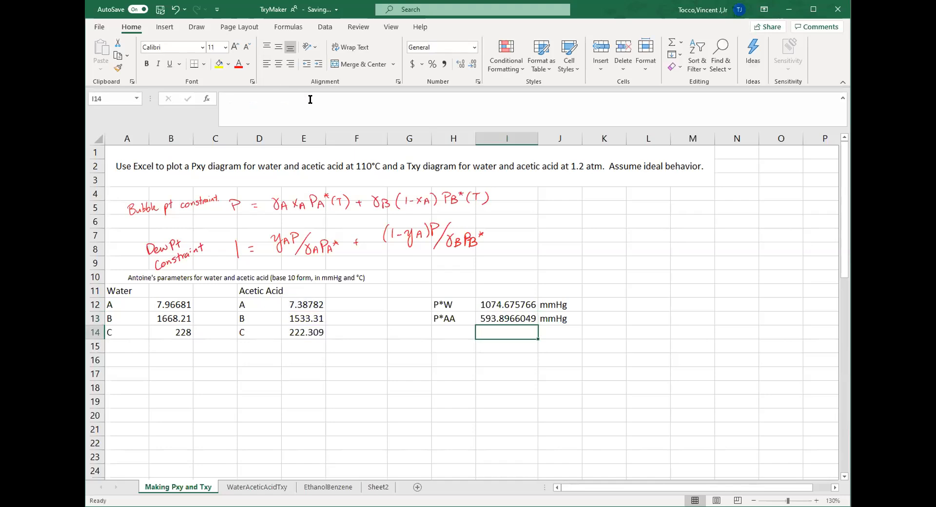
key("Up")
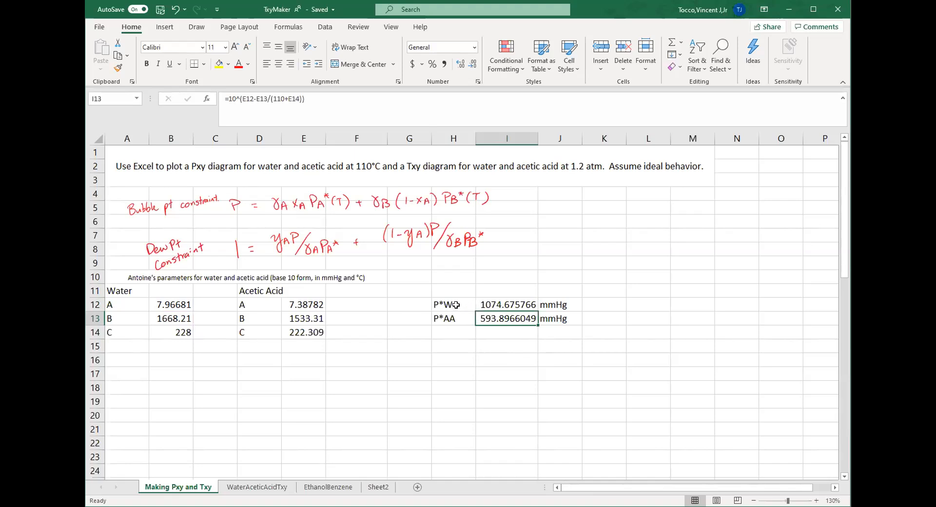
Start an x,w column in A16 with 0 in A17 and the increment formula =A17+.05 in A18.
left_click(136, 359)
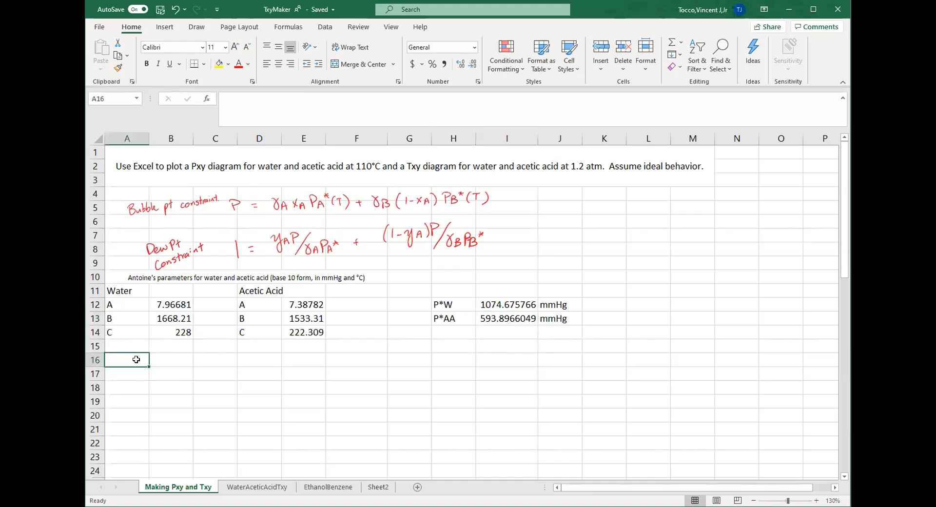
type("x,w")
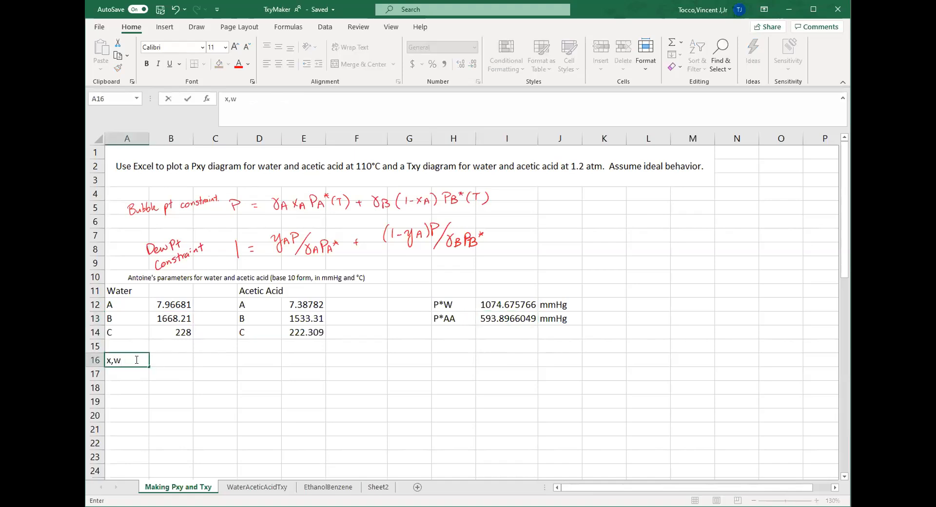
key("Return")
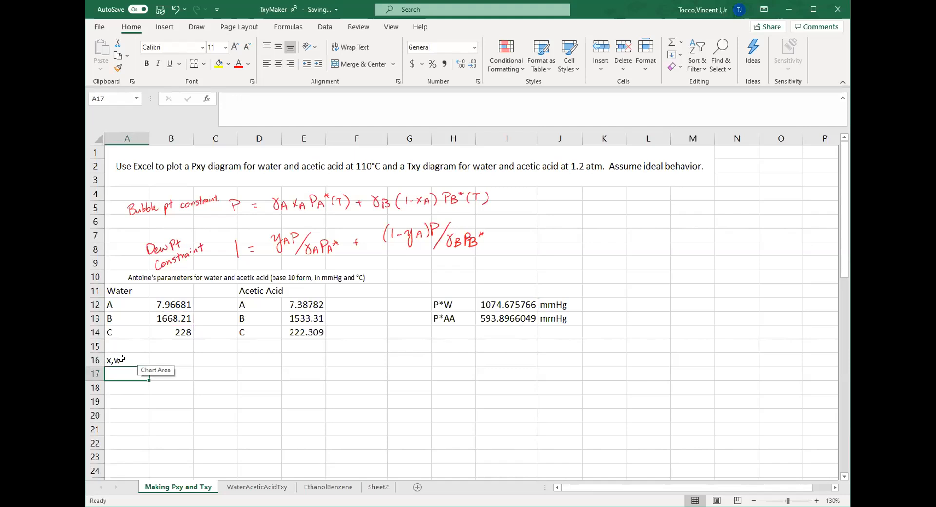
key("Down")
type("=A17+.05")
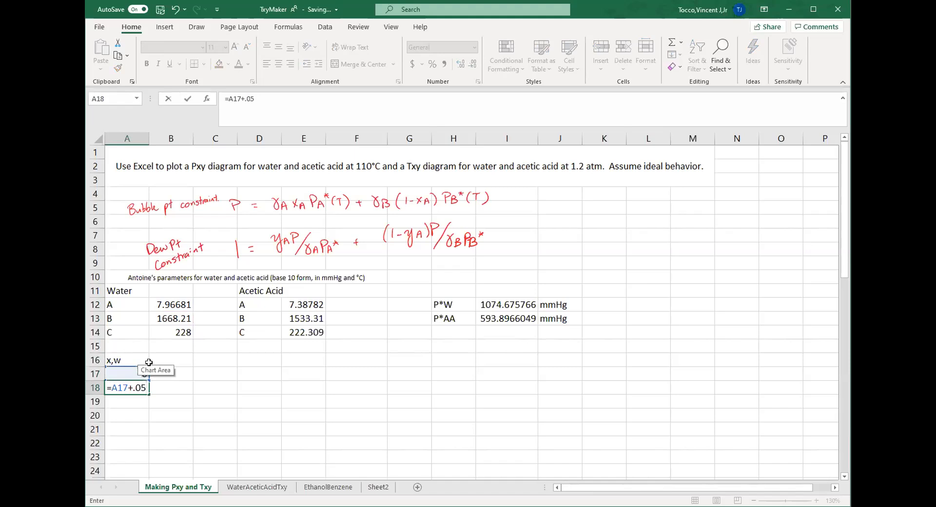
key("Return")
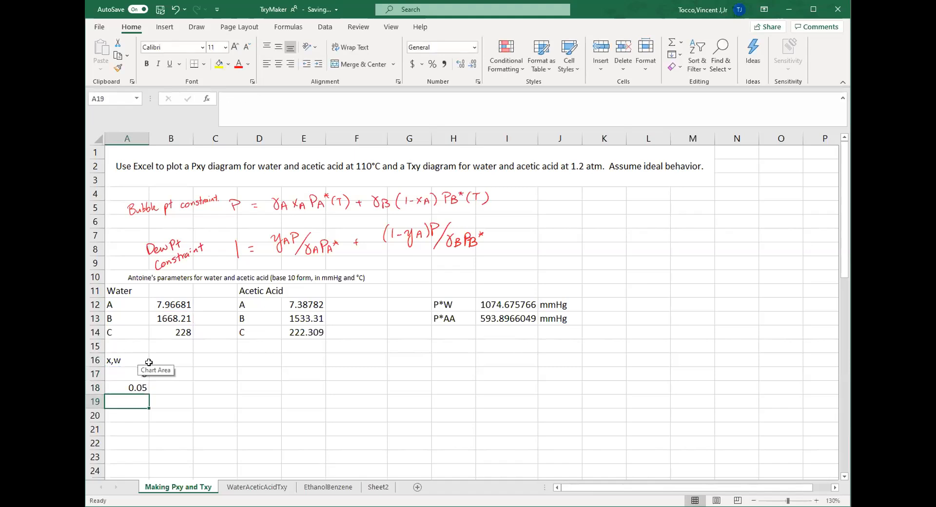
Fill the 0.05 increment formula from A18 down through A37 to cover water mole fractions up to 1.
left_click(136, 387)
left_click_drag(149, 394, 149, 445)
scroll(132, 418, "up", 4)
scroll(136, 385, "down", 2)
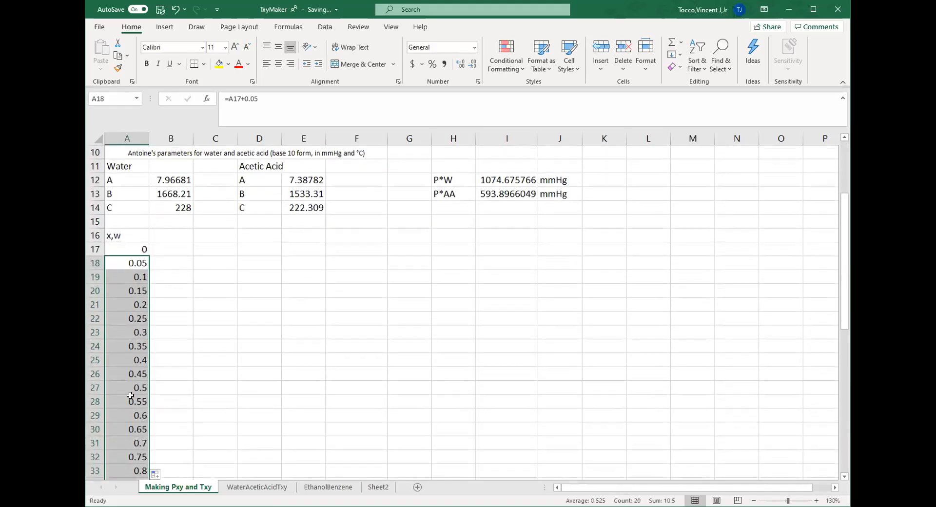
Add the column header "bubble P" in B16 beside the x,w header.
left_click(163, 237)
scroll(174, 259, "up", 1)
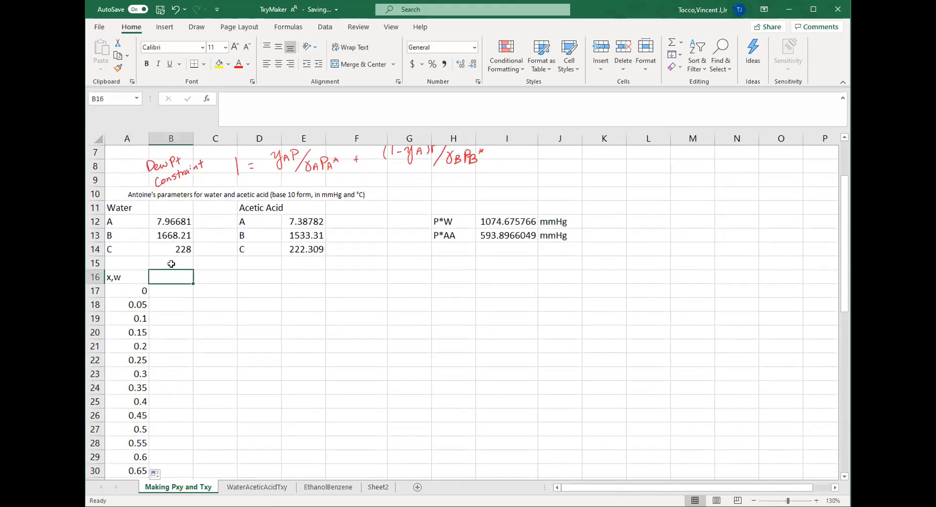
scroll(126, 288, "up", 2)
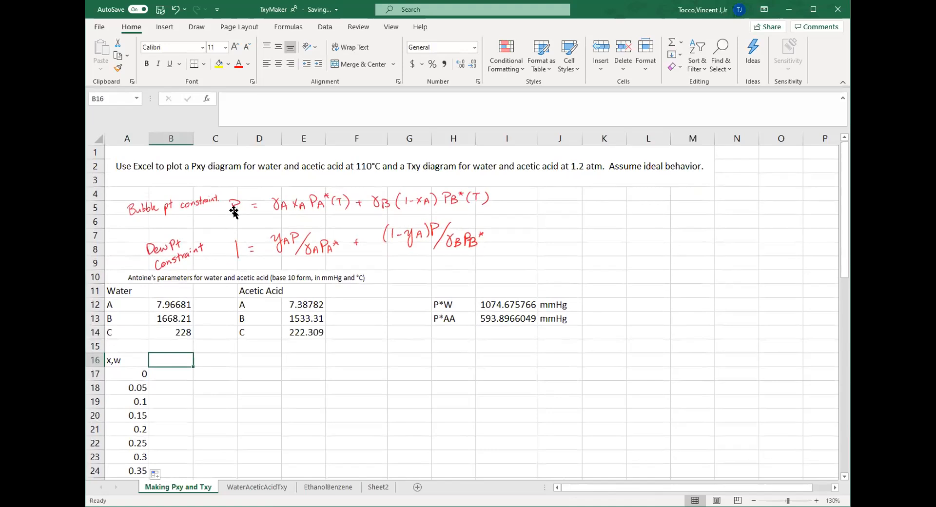
type("bubble ")
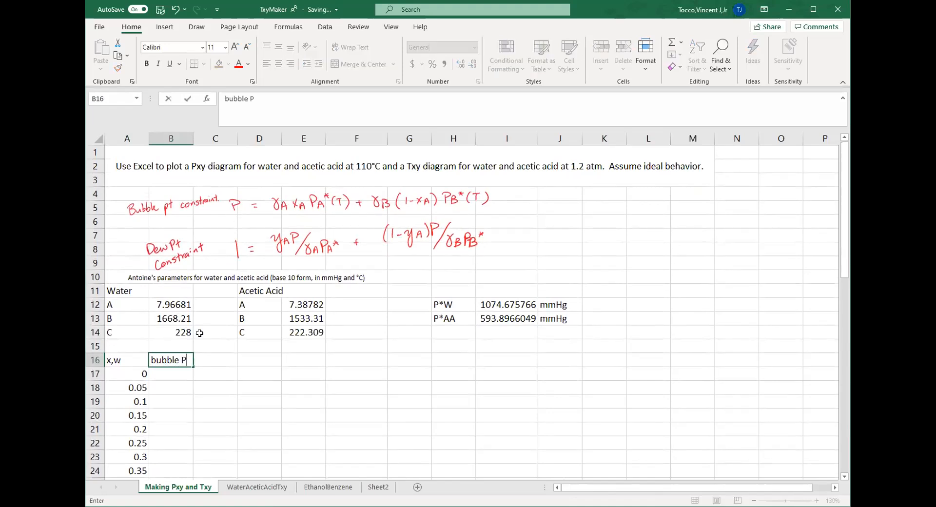
type("P")
key("Return")
Enter the bubble point pressure formula =A17*$I$12+(1-A17)*$I$13 in B17, with absolute references to both vapor pressures.
type("=")
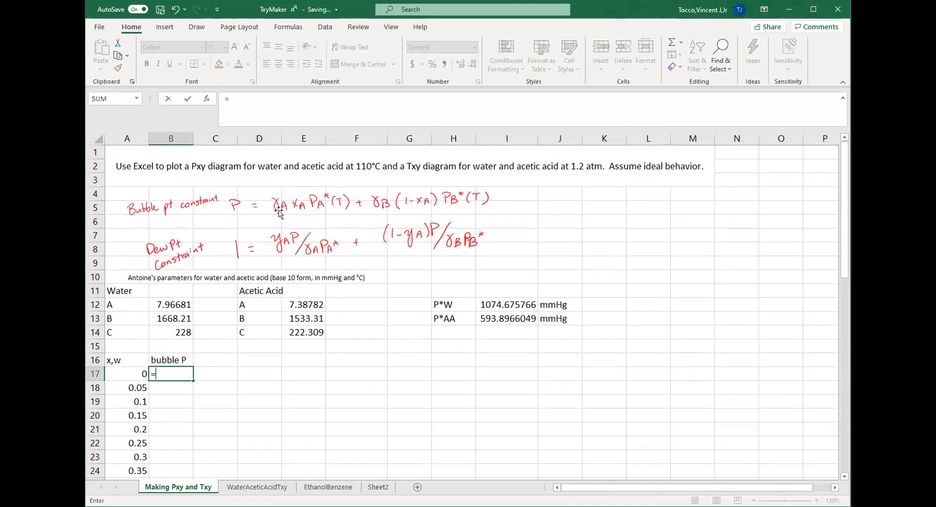
left_click(126, 372)
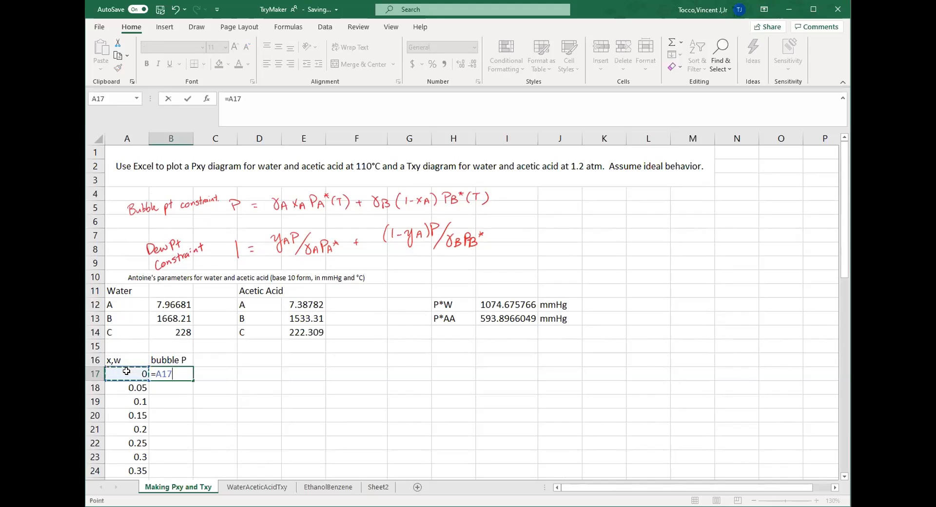
type("*")
left_click(516, 305)
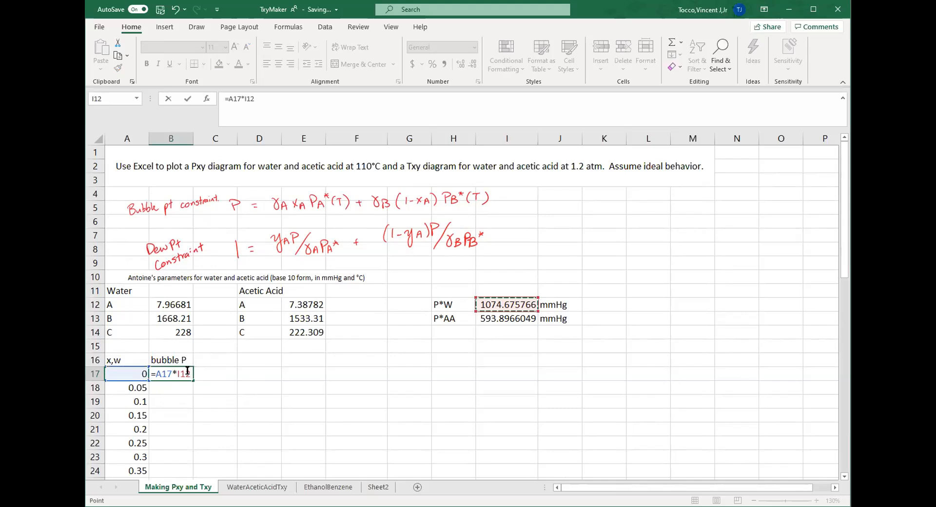
key("F4")
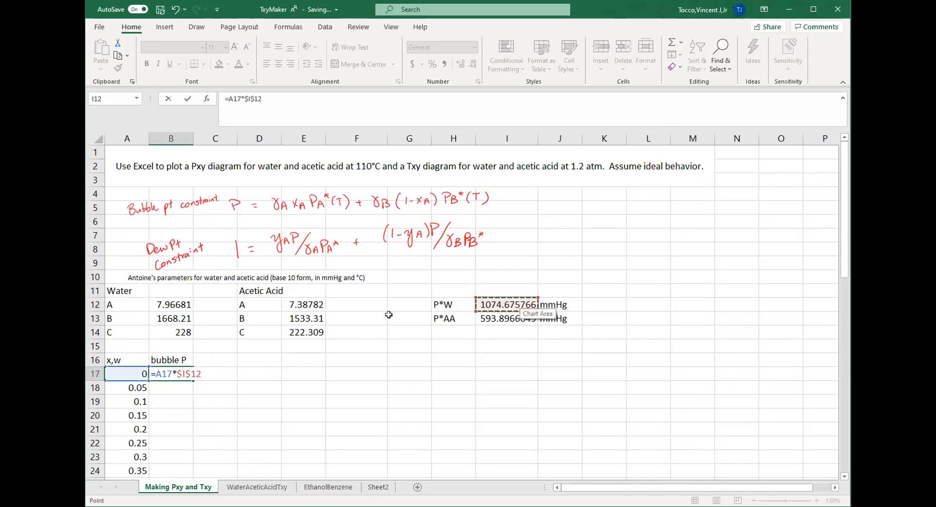
type("=")
left_click(126, 372)
type(")")
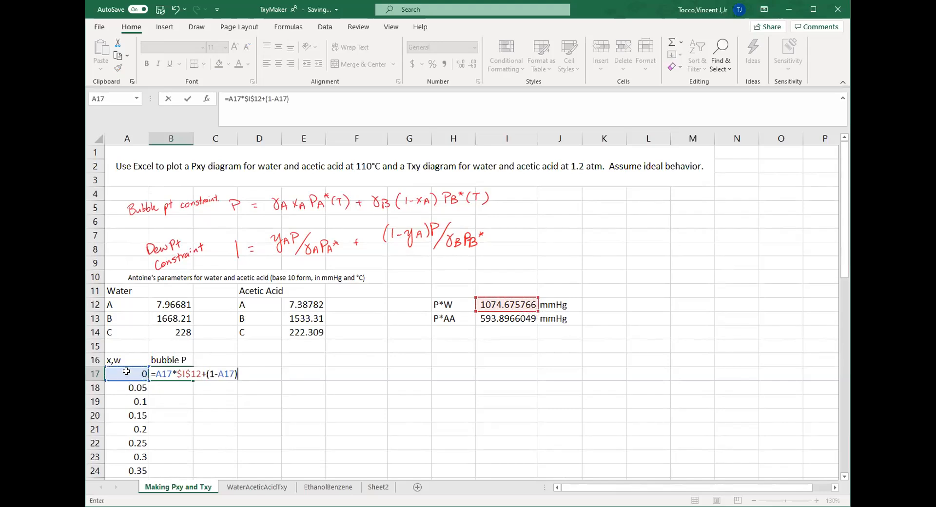
type("*")
left_click(518, 319)
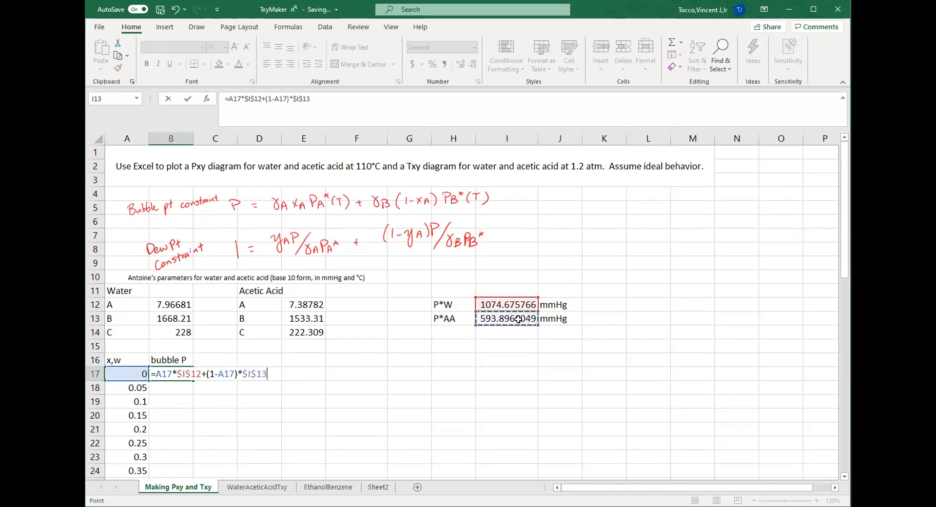
key("Return")
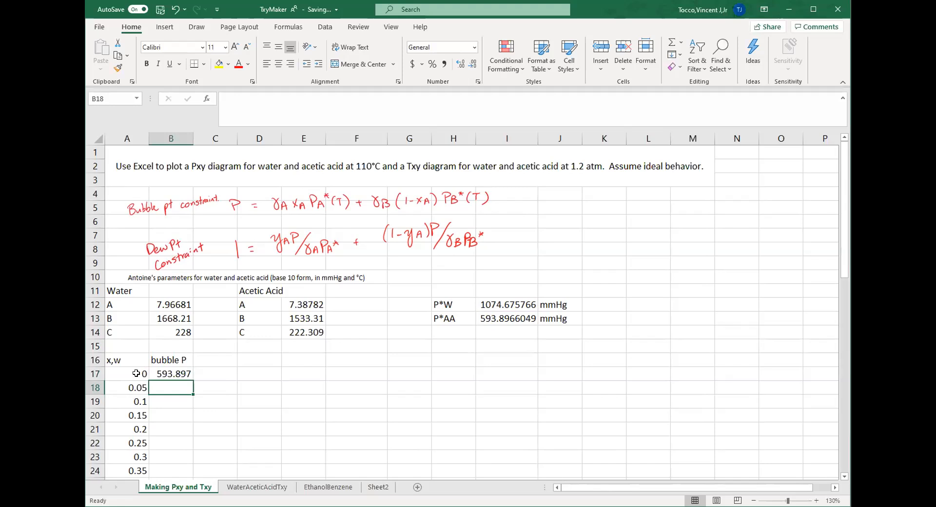
Fill the bubble pressure formula from B17 down alongside all the x,w values.
left_click(162, 374)
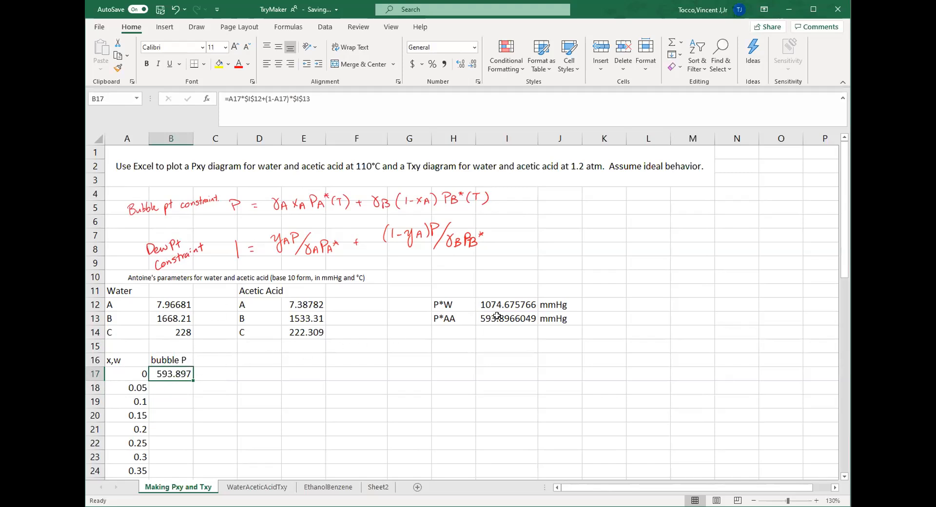
double_click(192, 379)
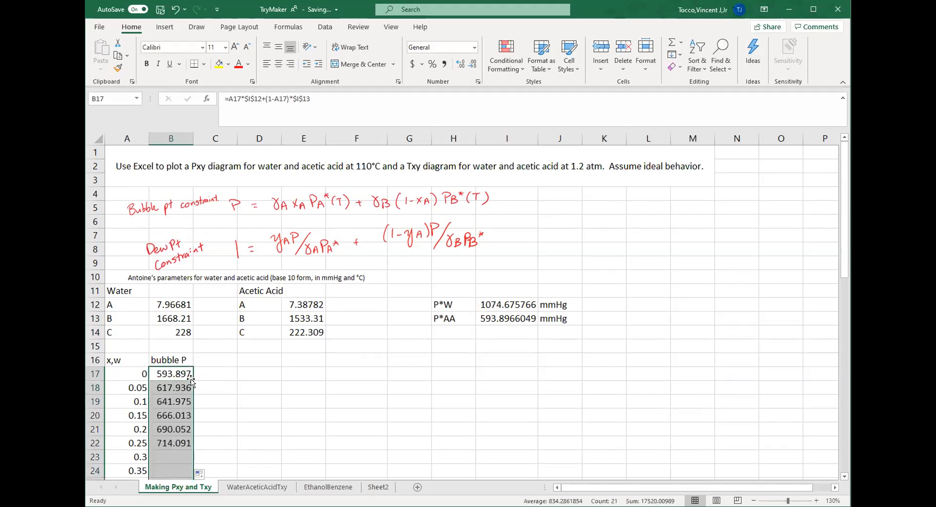
scroll(159, 476, "down", 4)
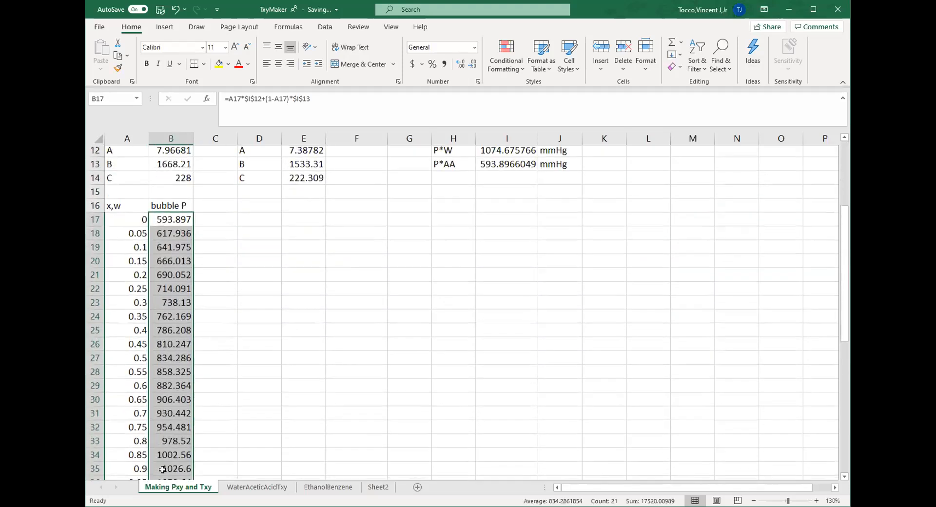
Examine the cell references in the bubble pressure formula in B25.
left_click(213, 390)
left_click(172, 318)
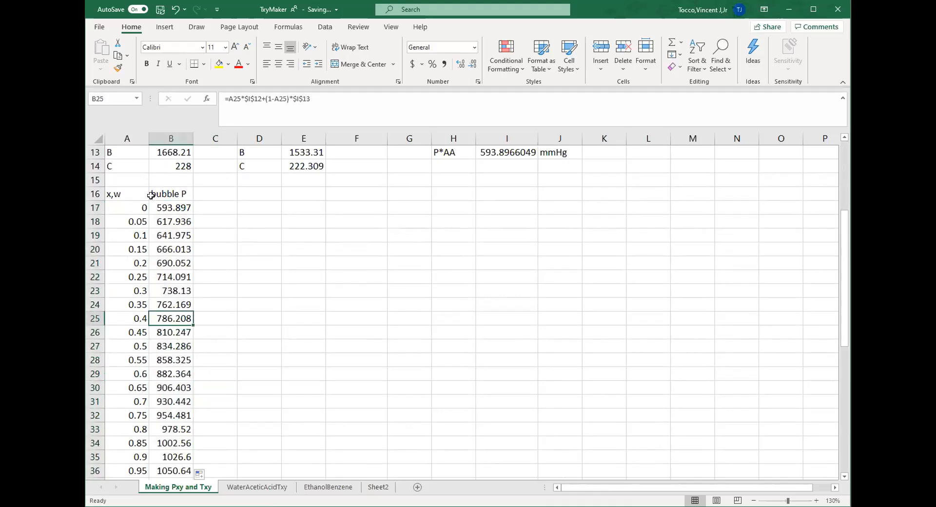
left_click(332, 100)
scroll(332, 185, "up", 1)
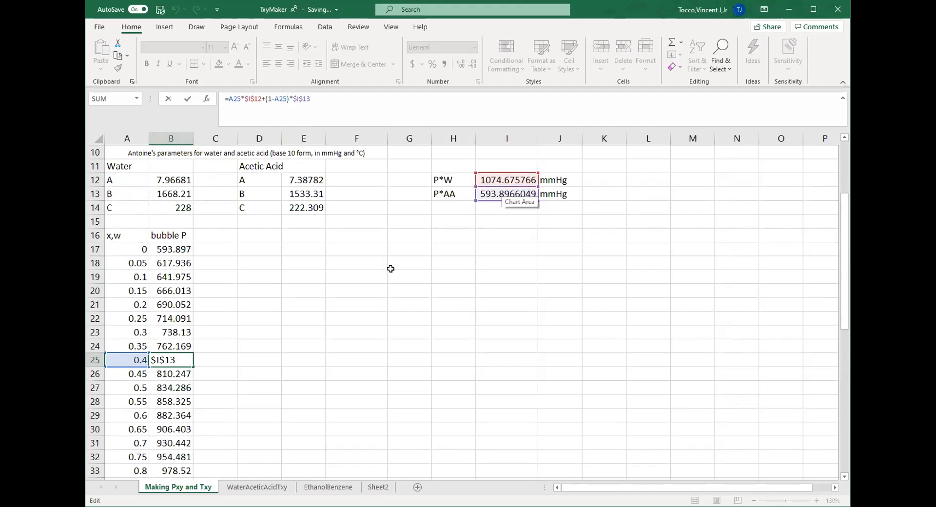
left_click(357, 277)
Try filling the bubble pressure formula from B24 across into C24, and clear the copy after checking its references.
left_click(176, 346)
left_click_drag(194, 353, 237, 353)
left_click(213, 347)
left_click(339, 107)
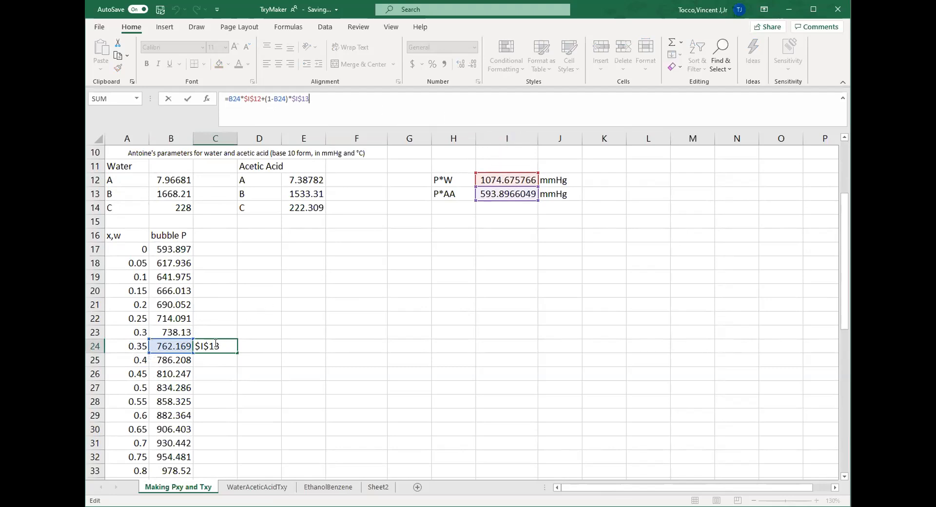
key("ctrl+Return")
key("Delete")
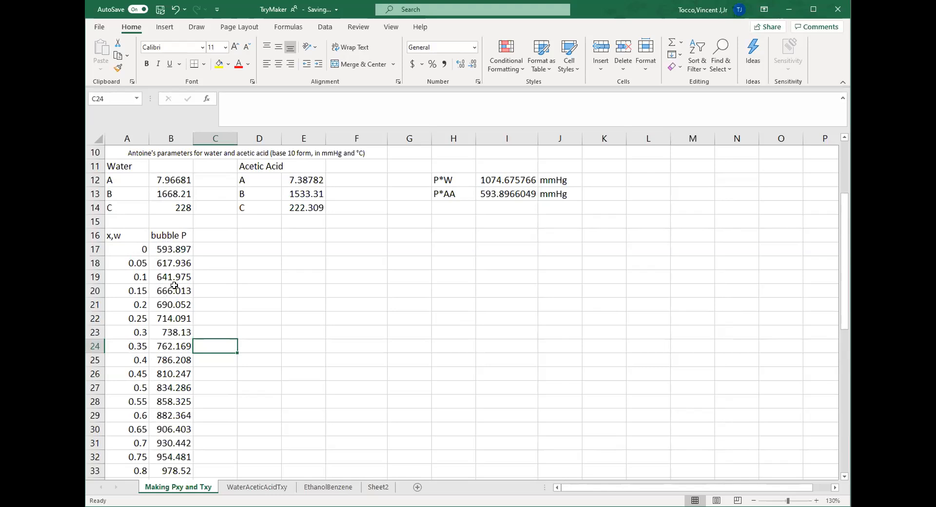
Add the column header "y,w" in C16 and enter 0 as the starting vapor mole fraction in C17.
scroll(174, 317, "up", 1)
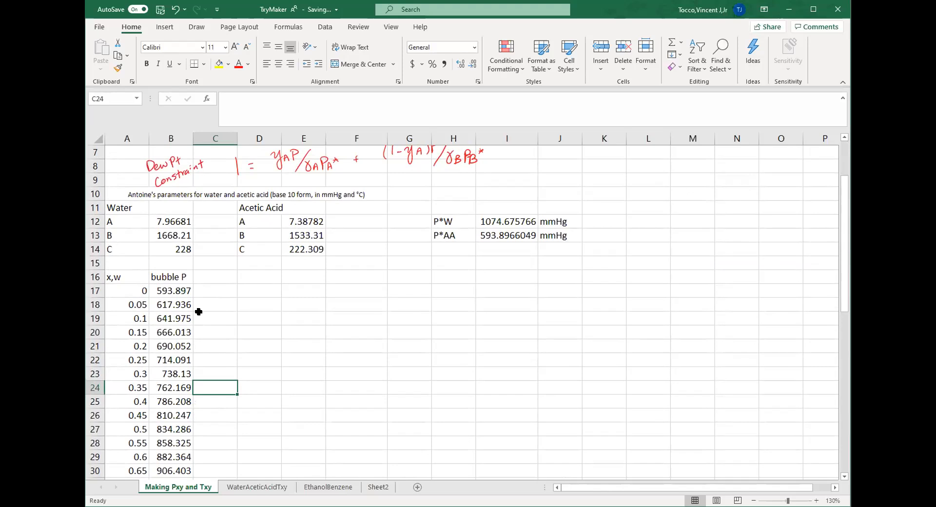
scroll(220, 285, "up", 1)
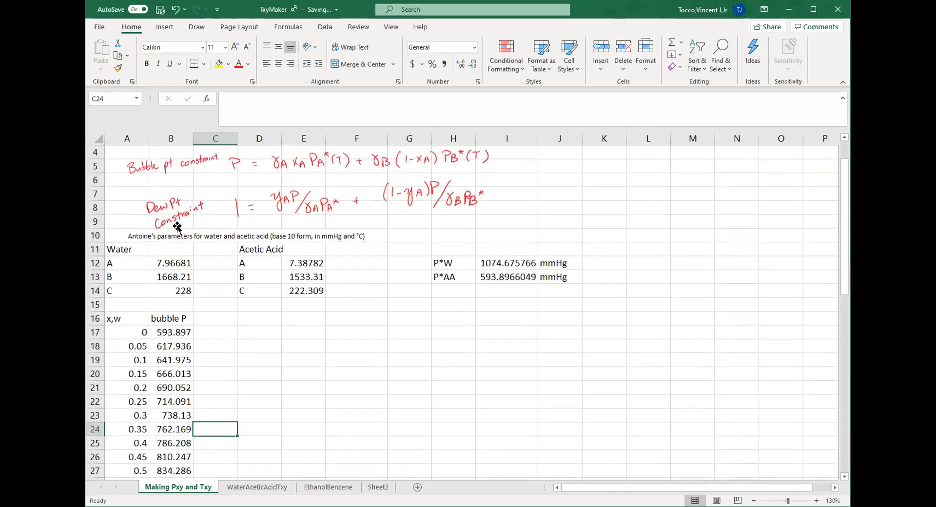
left_click(214, 320)
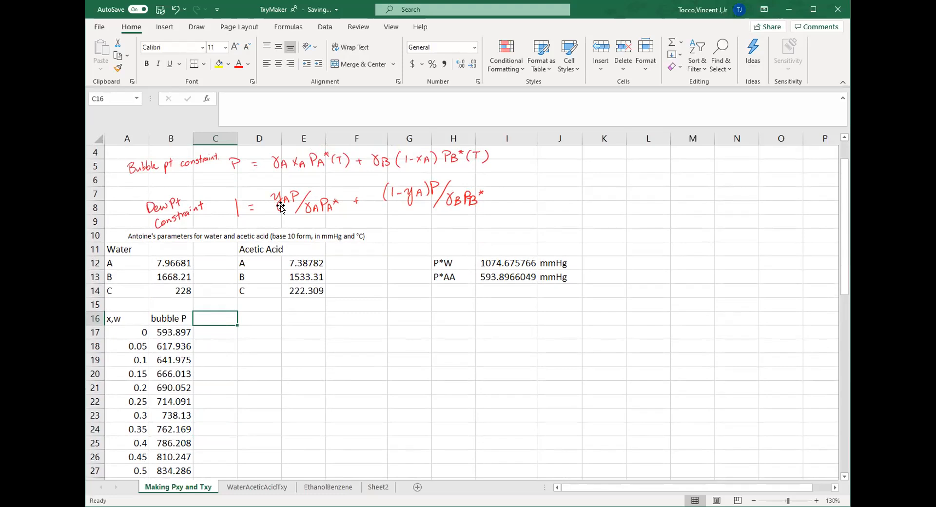
type("y,w")
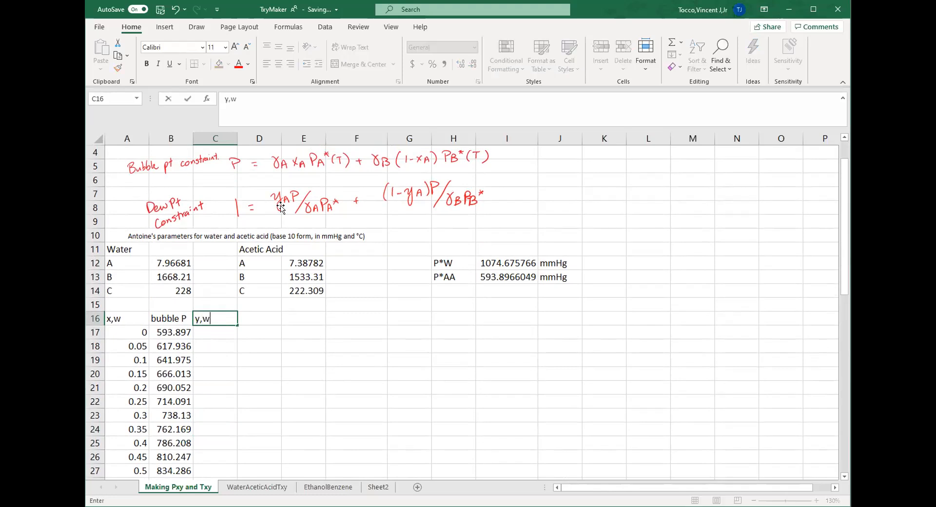
key("Return")
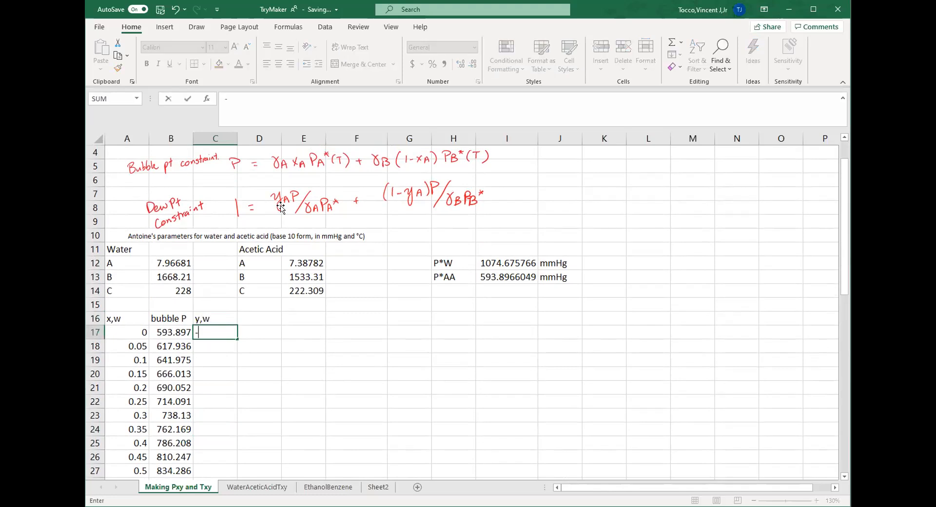
type("0")
key("Return")
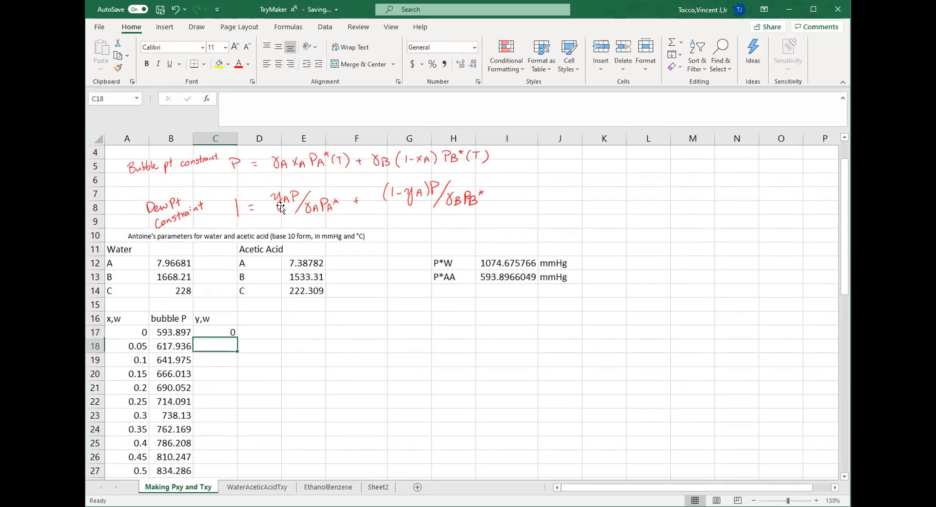
Enter the increment formula =C17+0.05 in C18 and fill it down through C37.
type("=")
key("Up")
type("+.")
key("Return")
left_click(227, 346)
double_click(237, 353)
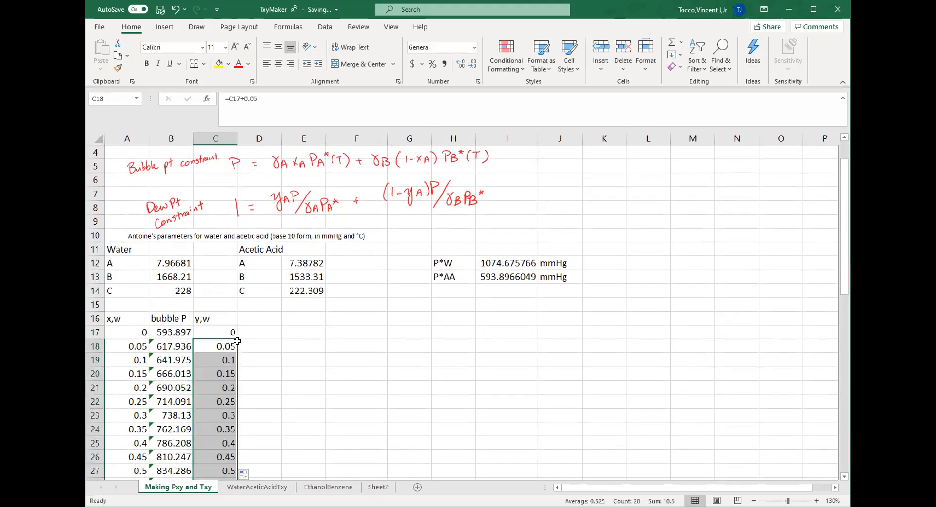
scroll(238, 346, "down", 6)
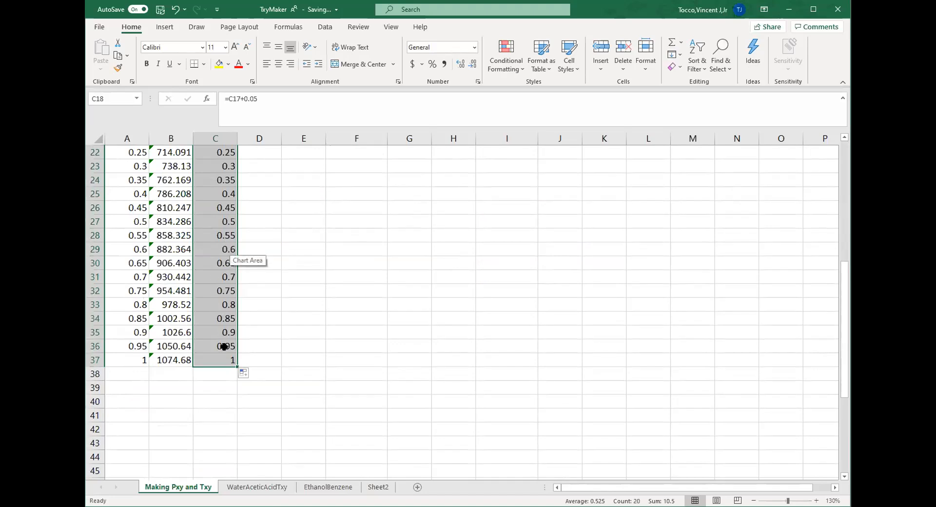
scroll(221, 332, "up", 4)
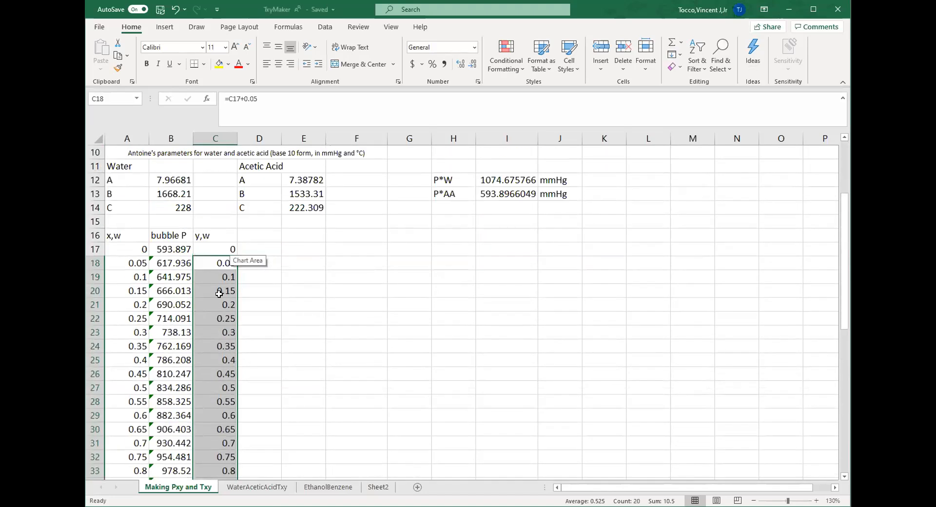
scroll(201, 277, "down", 1)
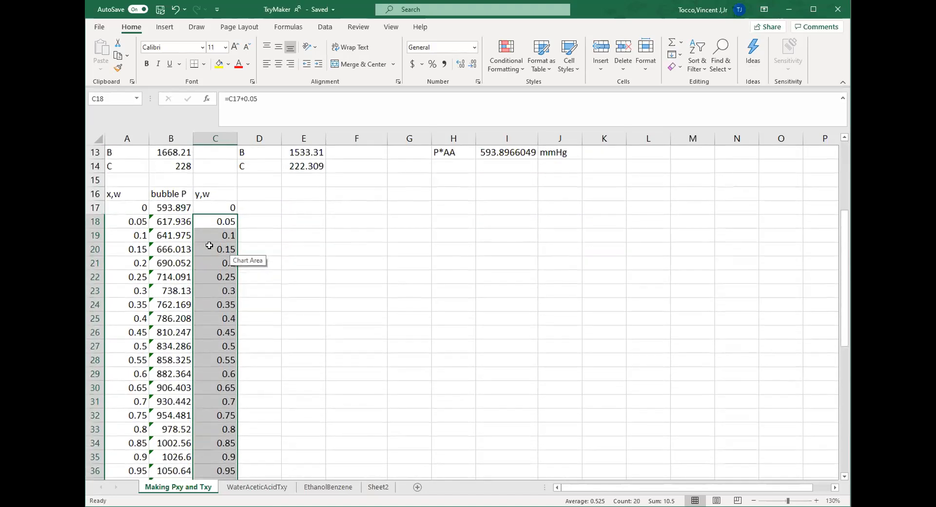
scroll(171, 239, "down", 1)
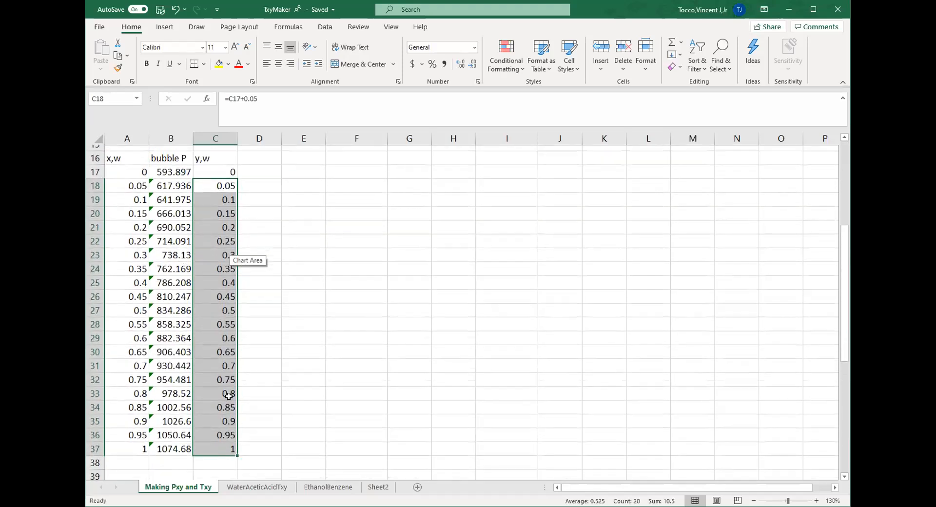
scroll(237, 316, "up", 2)
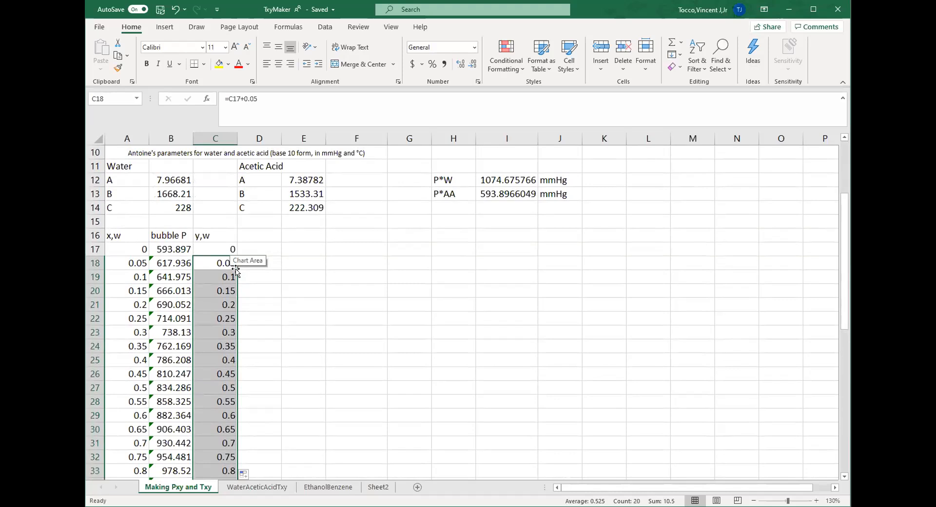
Add the column header "dew P" in D16 beside the y,w header.
left_click(259, 235)
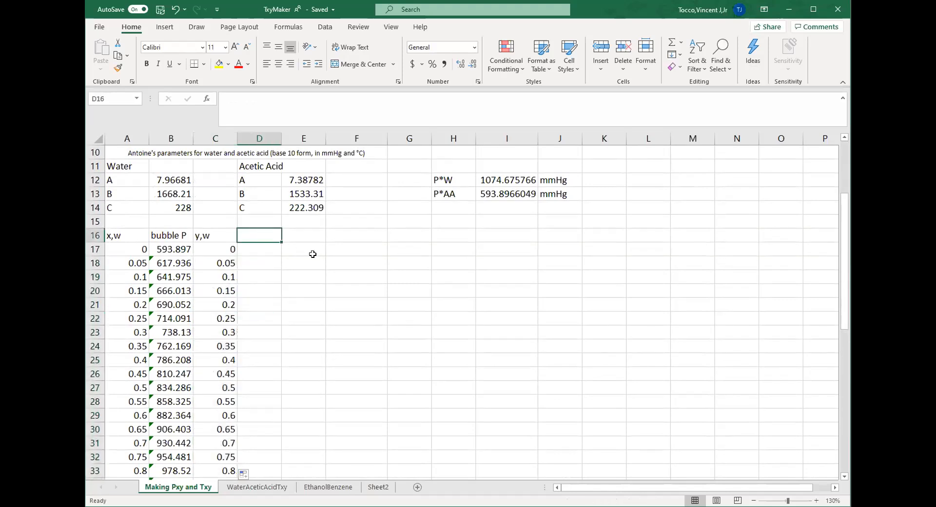
type("dew")
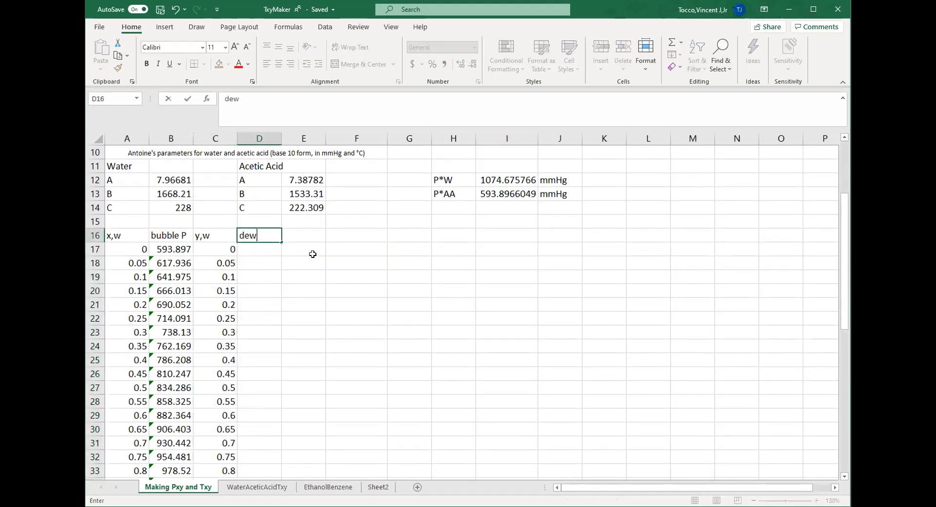
type(" P")
key("Return")
Enter the dew point pressure formula =1/(C17/$I$12+(1-C17)/$I$13) in D17, with absolute references to both vapor pressures.
scroll(312, 254, "up", 2)
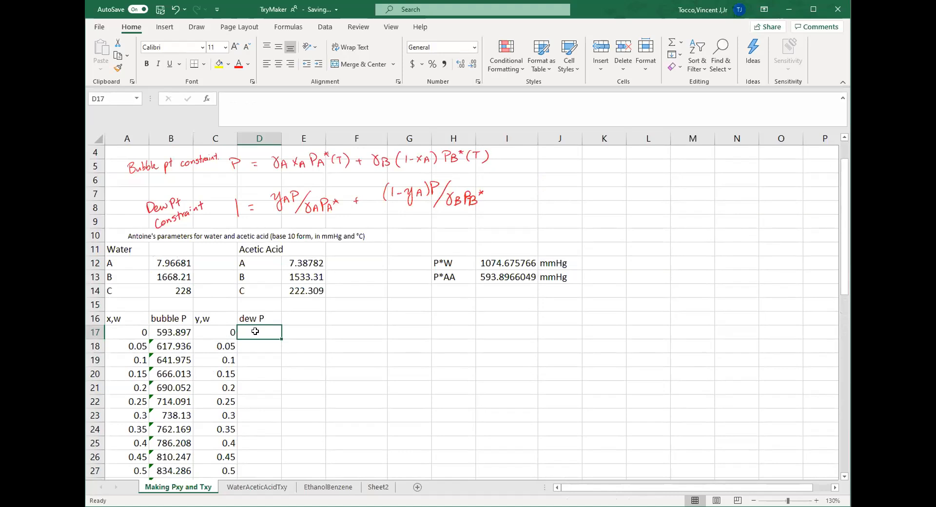
type("=1/(")
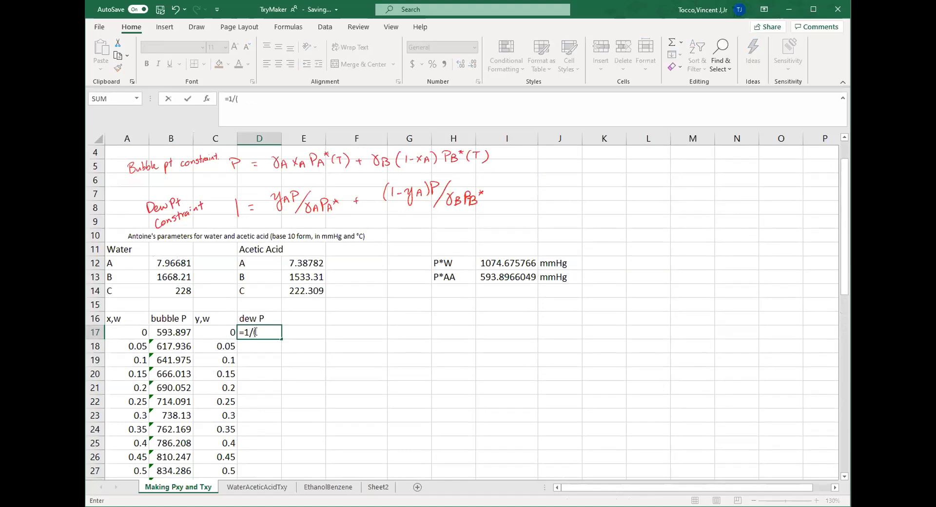
type("(")
left_click(208, 332)
type("/")
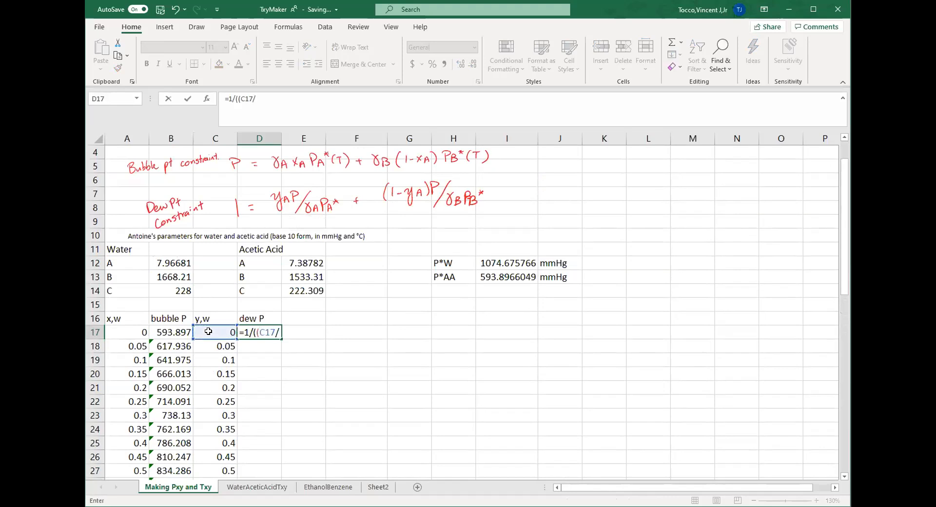
left_click(501, 264)
key("F4")
type("+")
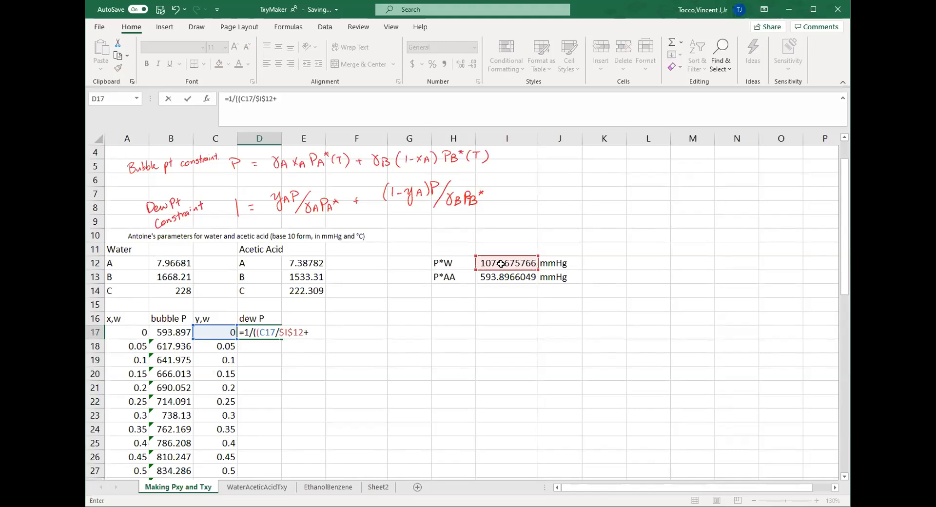
left_click(242, 99)
key("BackSpace")
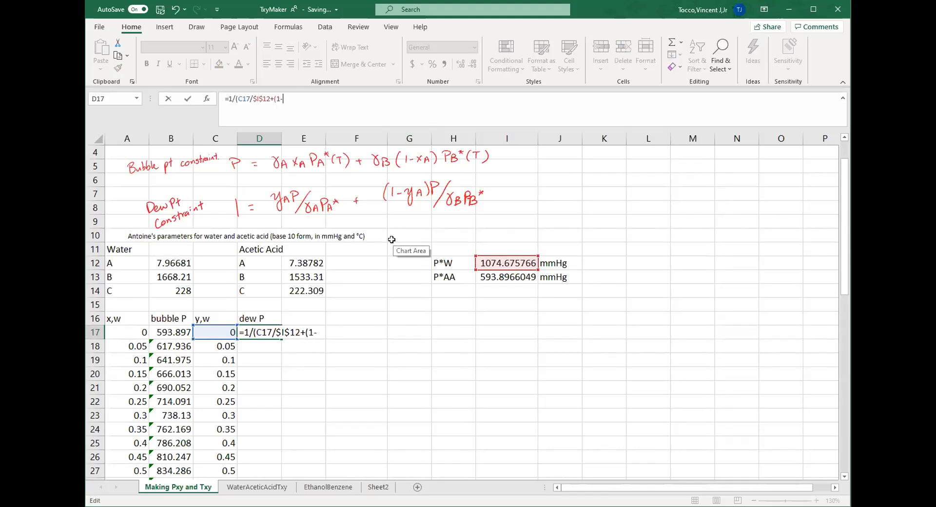
left_click(214, 332)
type(")/")
left_click(494, 276)
key("F4")
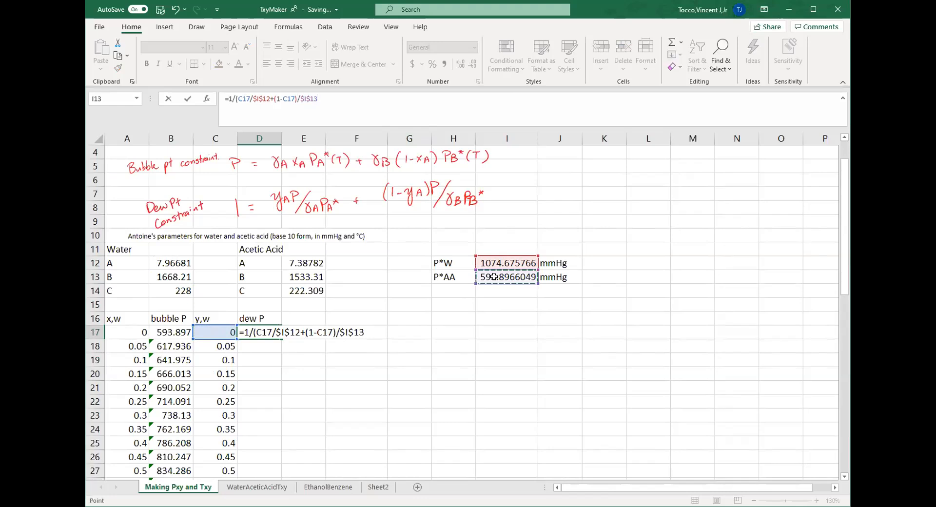
type(")")
key("Return")
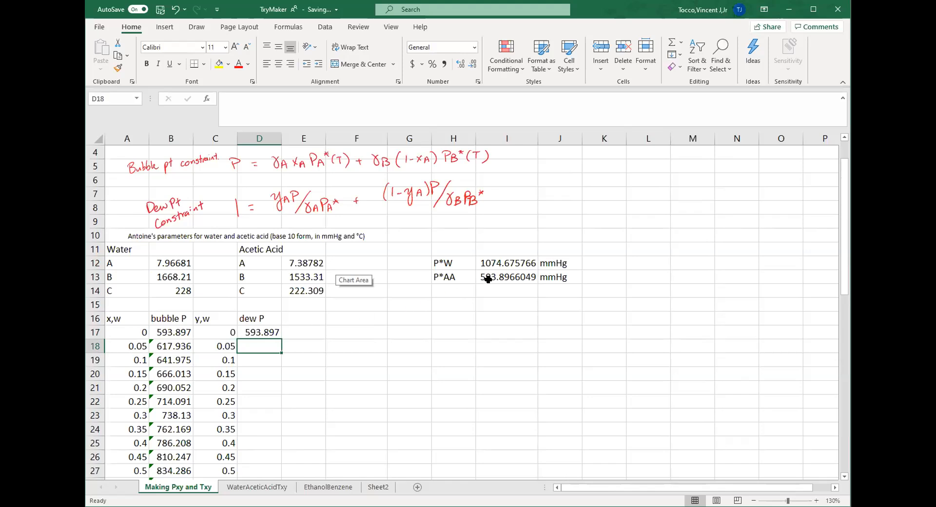
Fill the dew pressure formula from D17 down alongside all the y,w values.
left_click(259, 331)
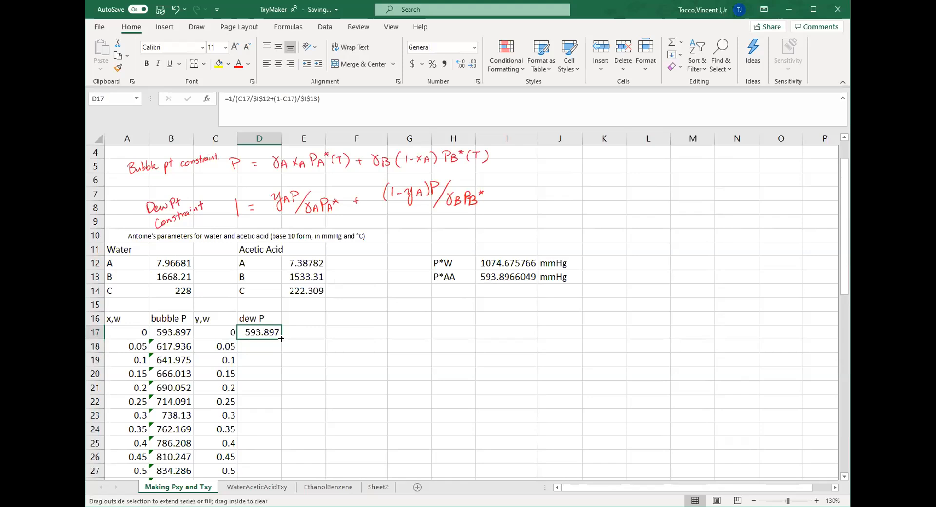
double_click(282, 338)
scroll(161, 305, "down", 1)
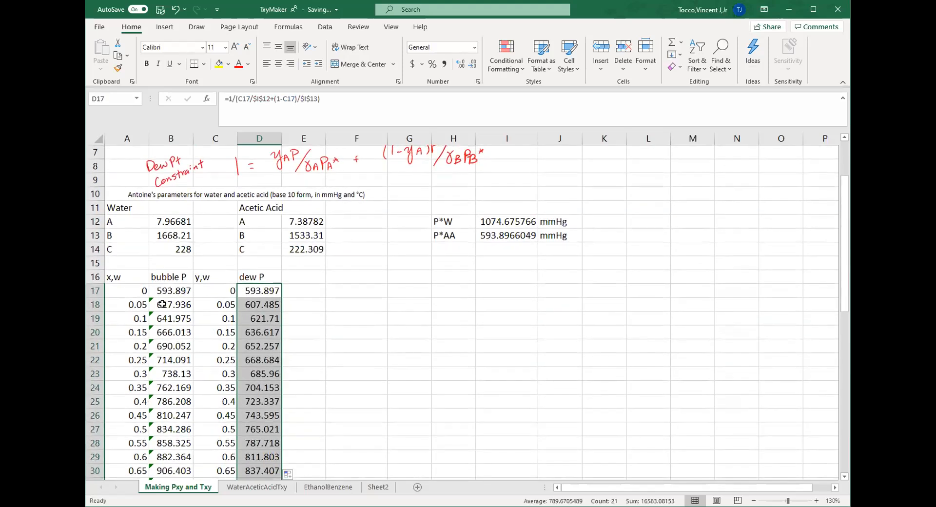
Compare the bubble and dew pressures at intermediate and pure-component compositions with the water vapor pressure in I12.
left_click(162, 304)
left_click(268, 306)
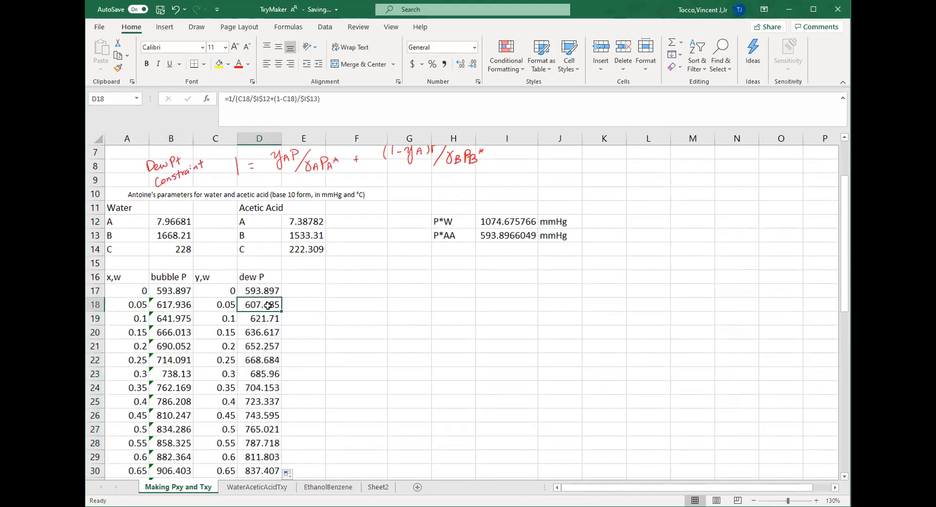
scroll(268, 305, "down", 4)
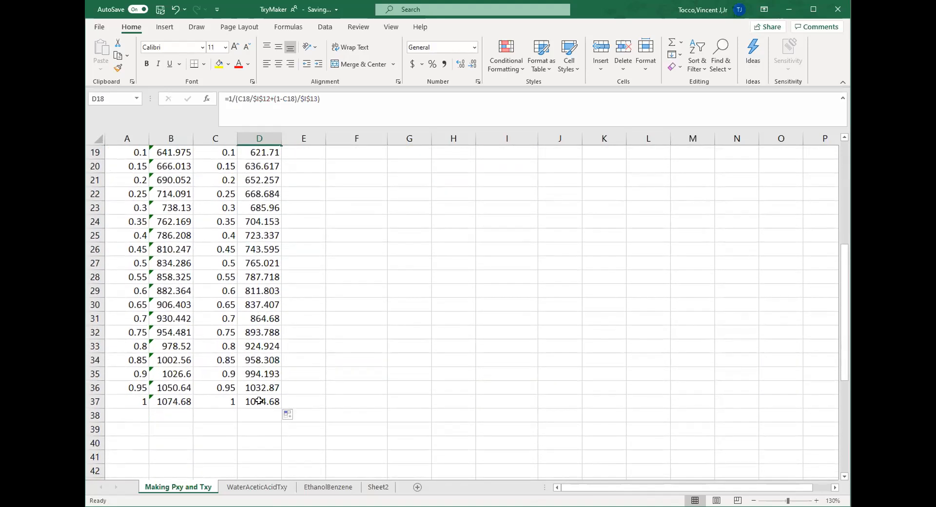
scroll(255, 403, "up", 1)
left_click(181, 439)
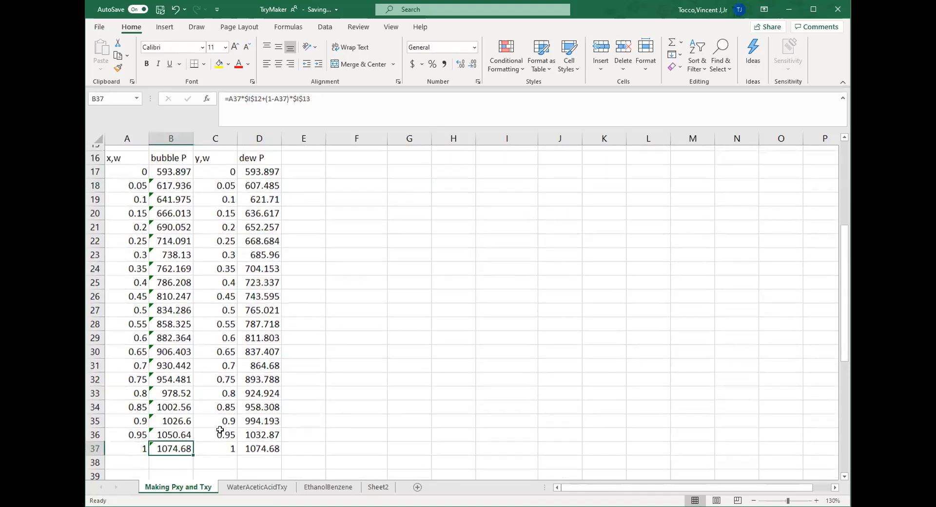
scroll(229, 424, "up", 2)
left_click(484, 181)
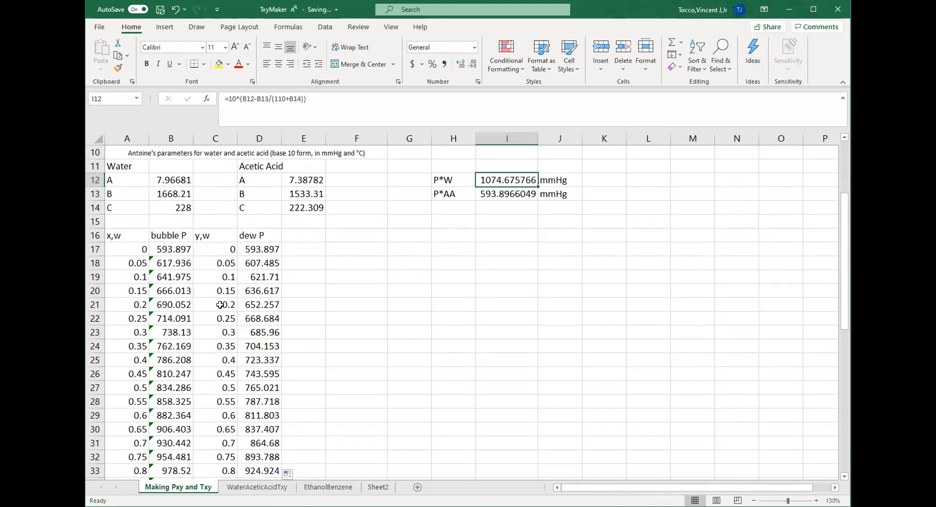
Insert a smooth-line scatter chart without markers of bubble P against x,w from A17:B37, and place it beside the data columns.
left_click_drag(121, 248, 191, 458)
scroll(166, 351, "up", 2)
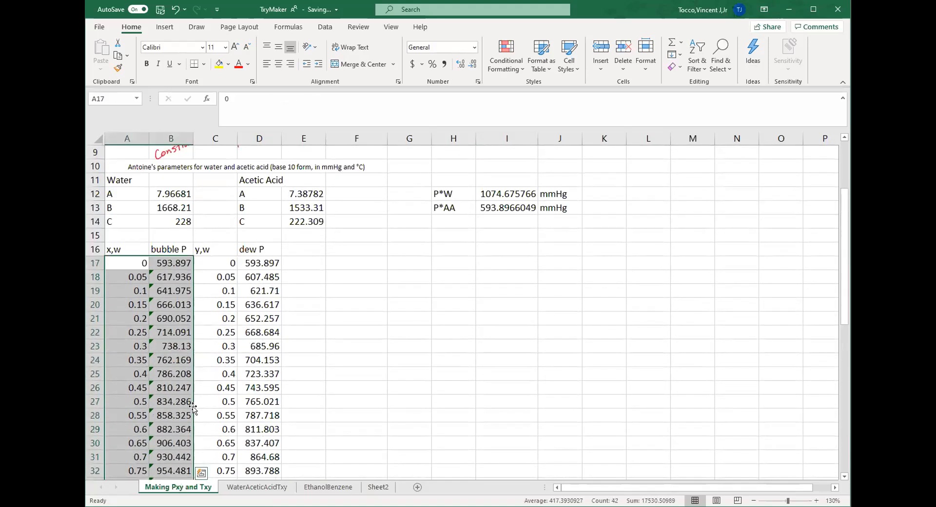
scroll(161, 348, "up", 1)
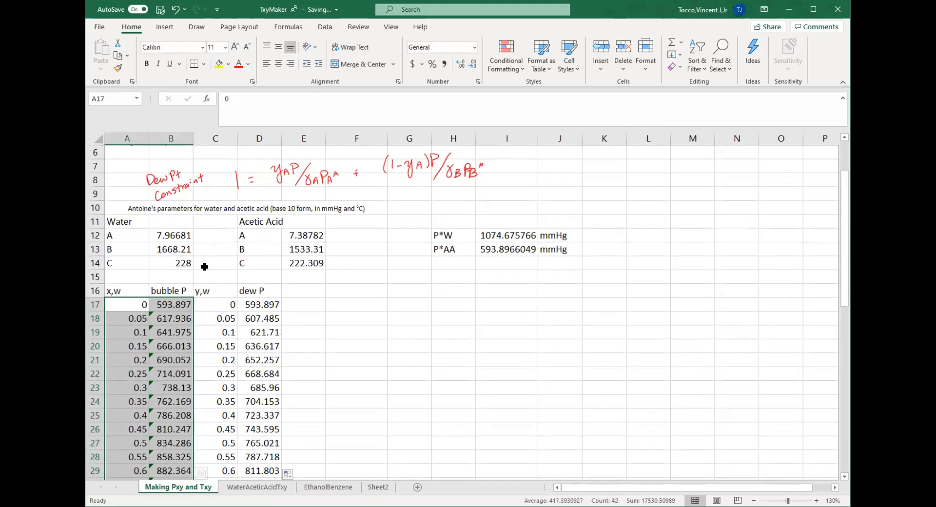
left_click(165, 26)
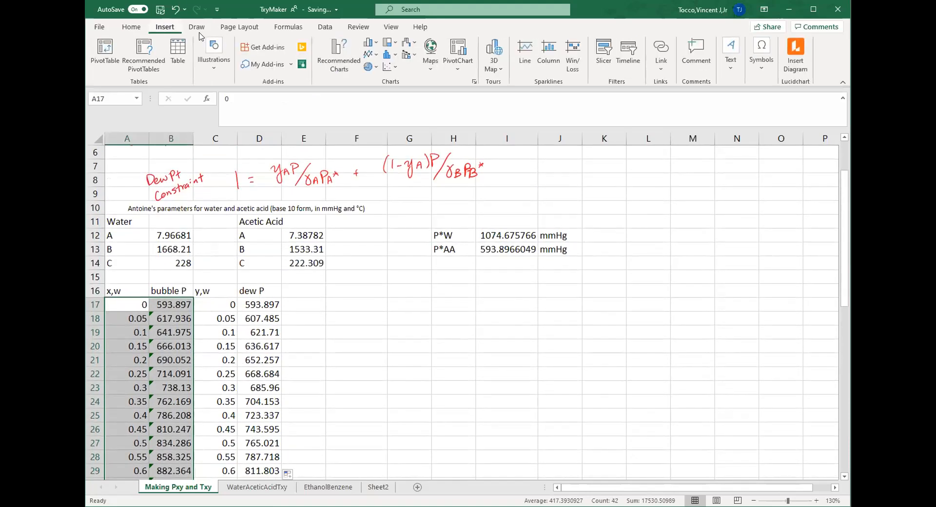
left_click(387, 69)
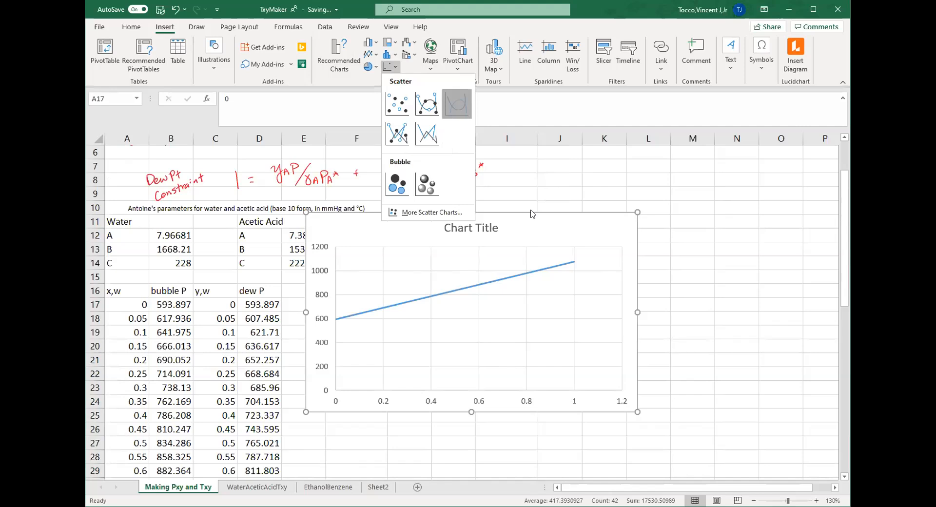
left_click(459, 108)
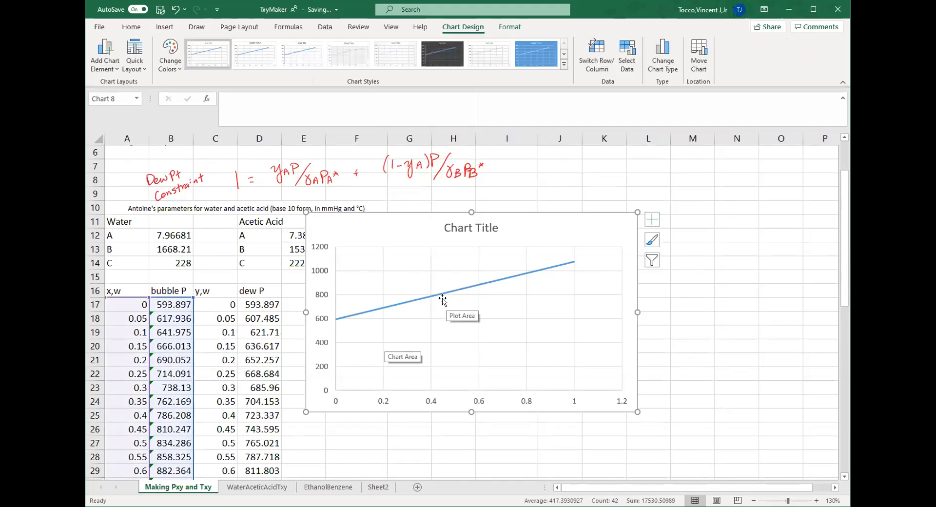
left_click_drag(505, 212, 523, 292)
scroll(512, 293, "down", 2)
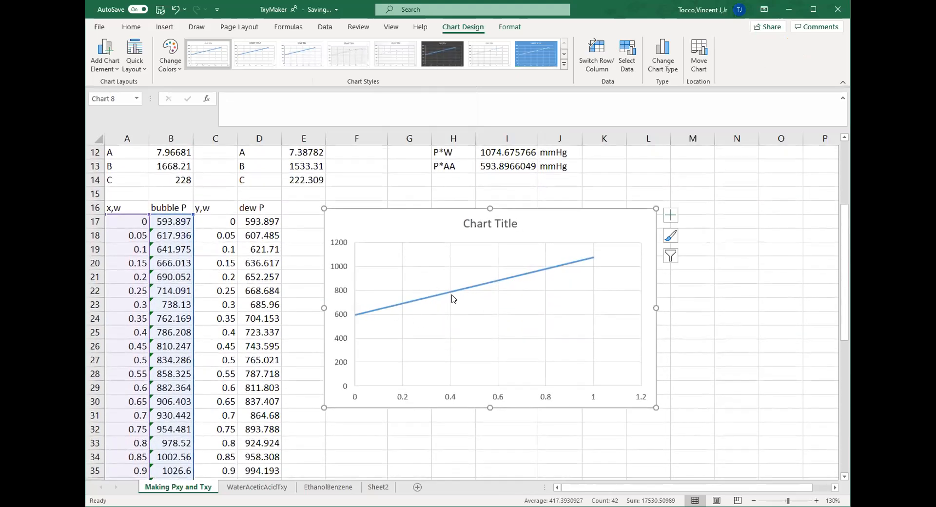
Name the chart's existing bubble pressure series "Bubble Point" in the chart's source data.
mouse_move(453, 300)
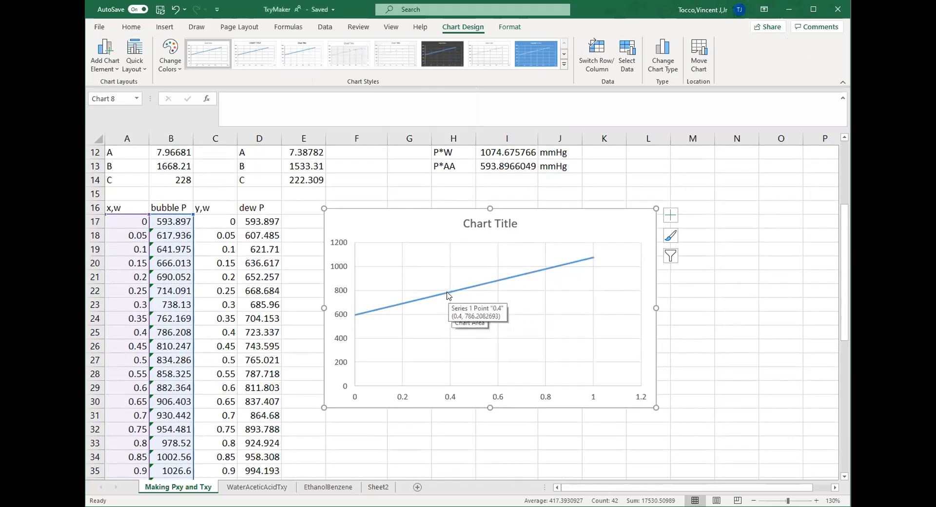
right_click(448, 295)
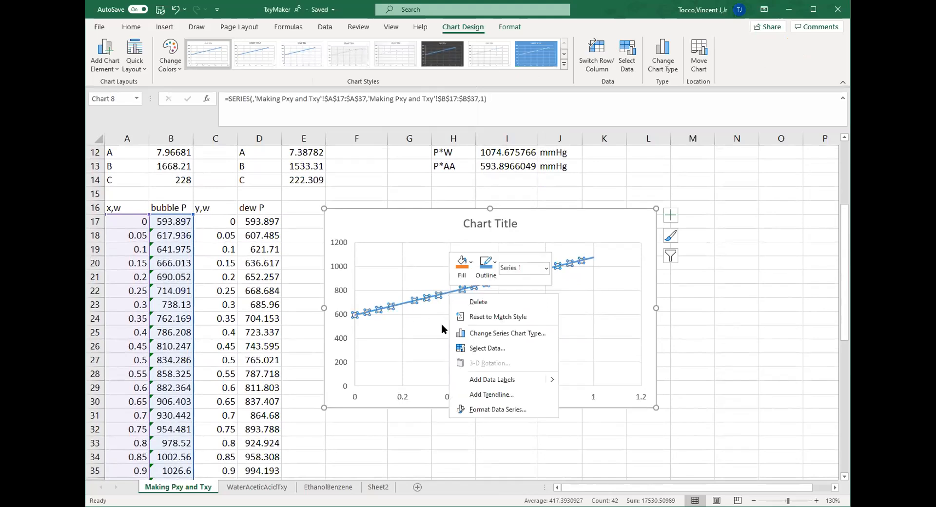
right_click(427, 236)
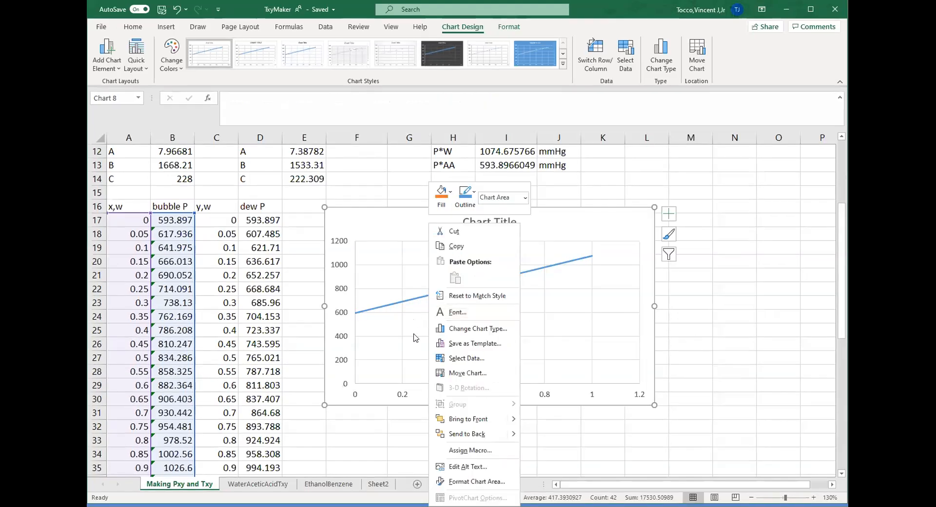
left_click(468, 359)
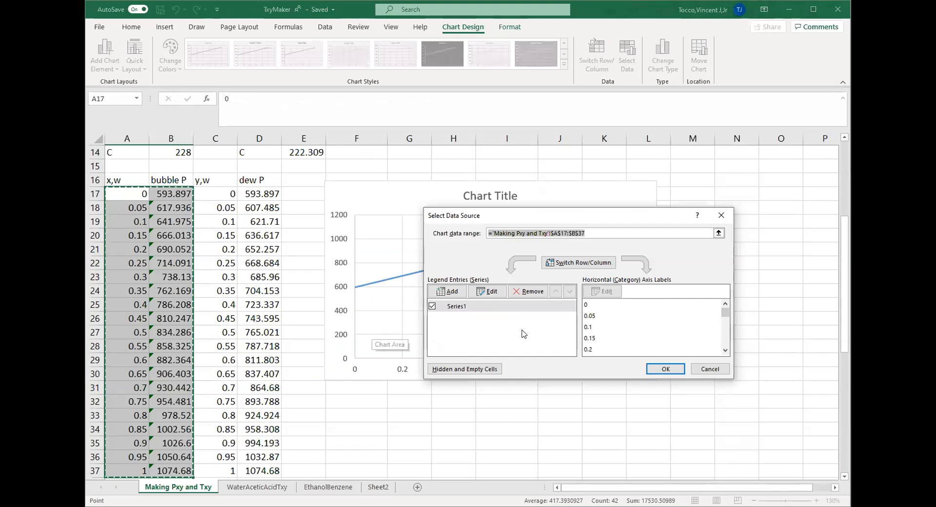
left_click(489, 292)
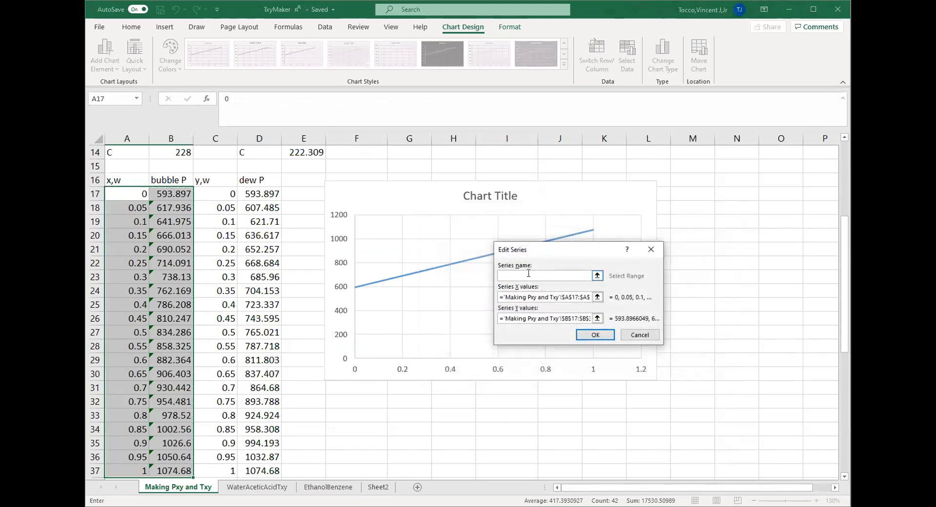
key("shift+space")
type("u")
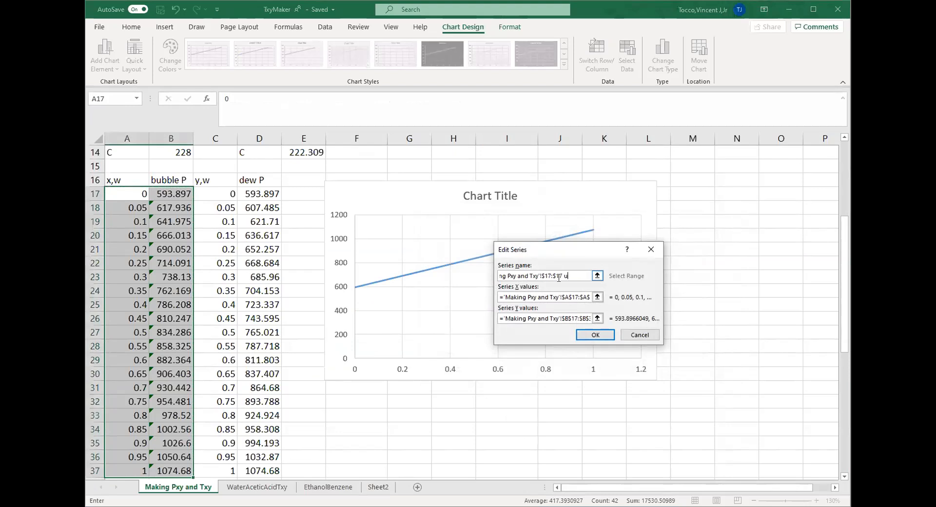
key("shift+Home")
type("Bubbl")
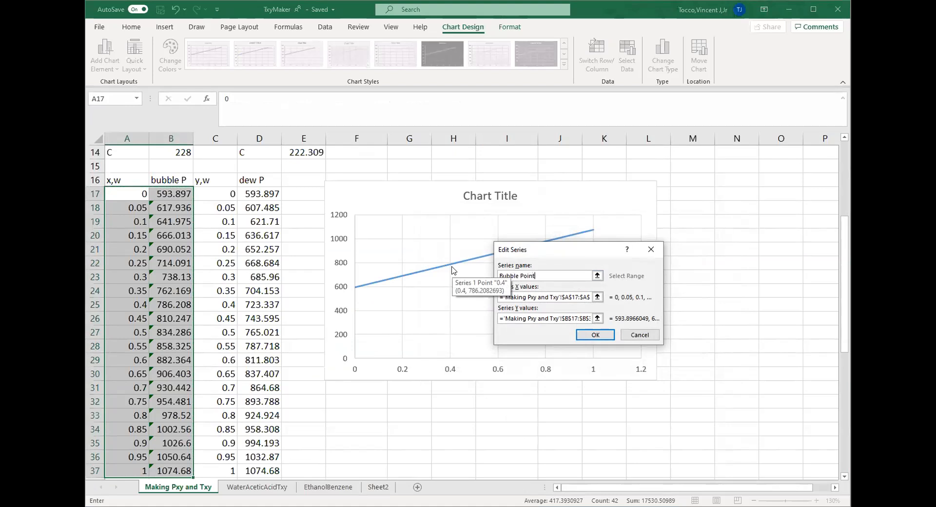
key("Return")
Add a second chart series named "Dew Point" with the y,w values C17:C37 as its X values.
left_click(449, 294)
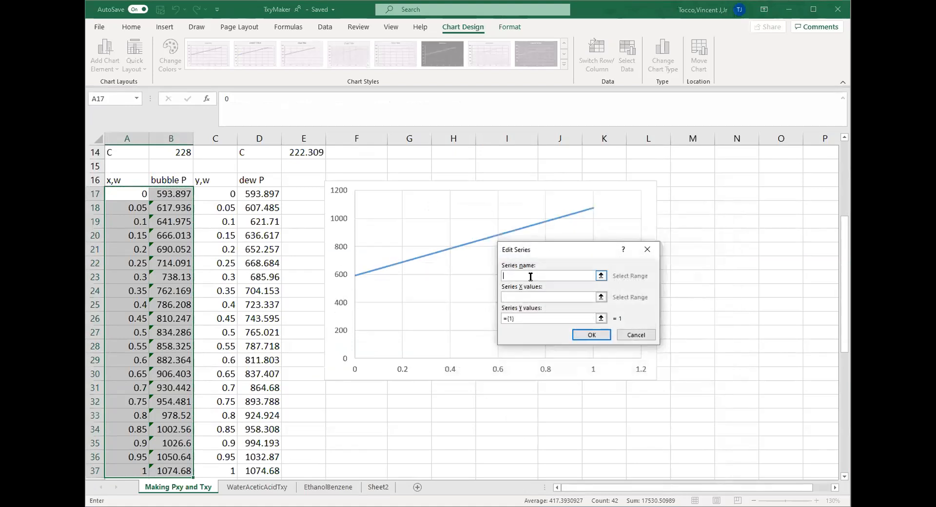
type("Dew Point")
left_click(536, 296)
left_click(220, 195)
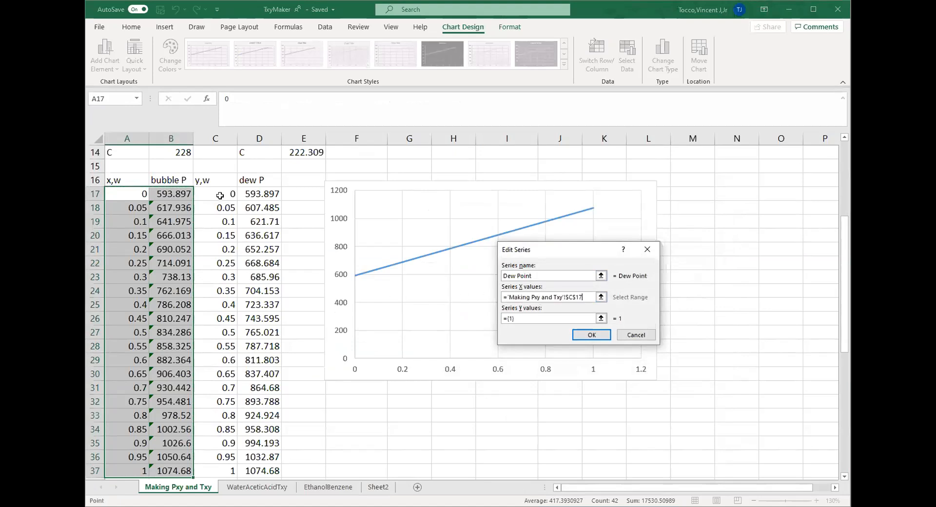
left_click_drag(220, 195, 222, 471)
scroll(324, 374, "up", 2)
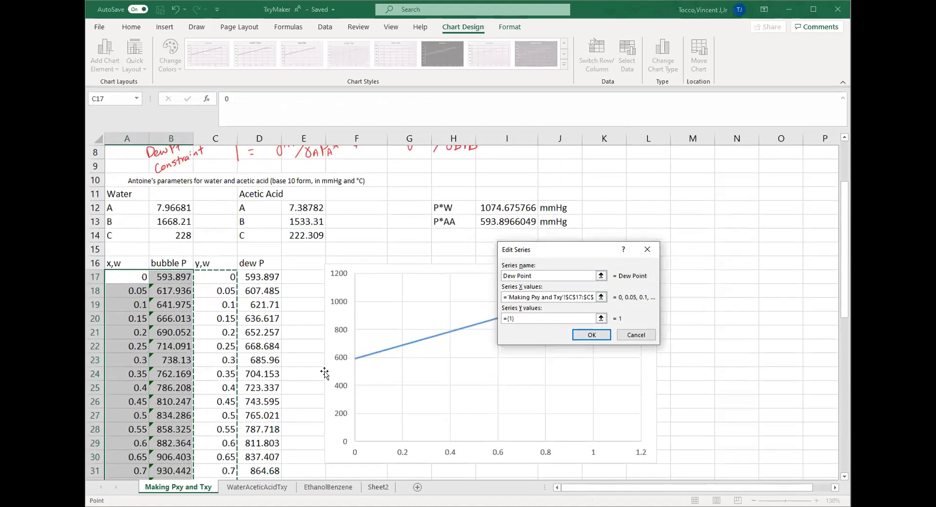
scroll(209, 248, "down", 1)
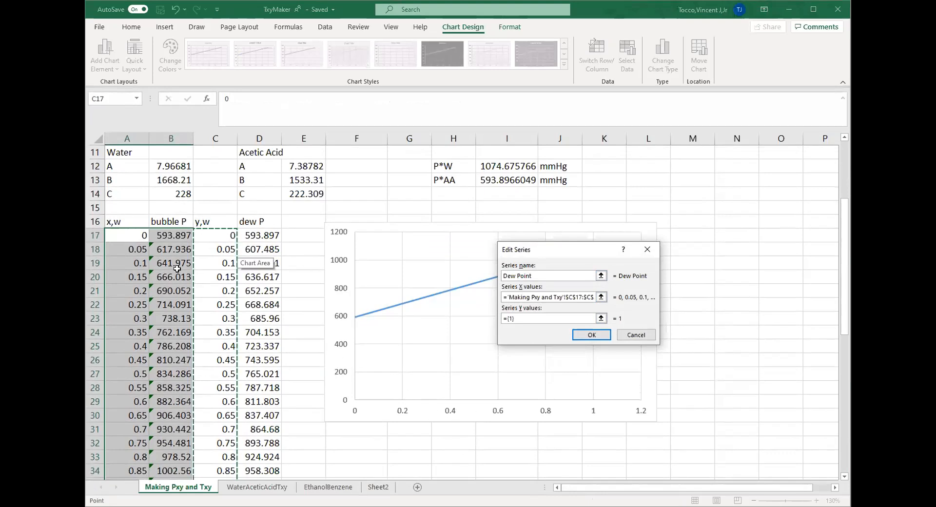
Set the Dew Point series' Y values to the dew P range D17:D37 and apply the source data changes.
left_click_drag(518, 319, 504, 322)
key("BackSpace")
left_click(254, 236)
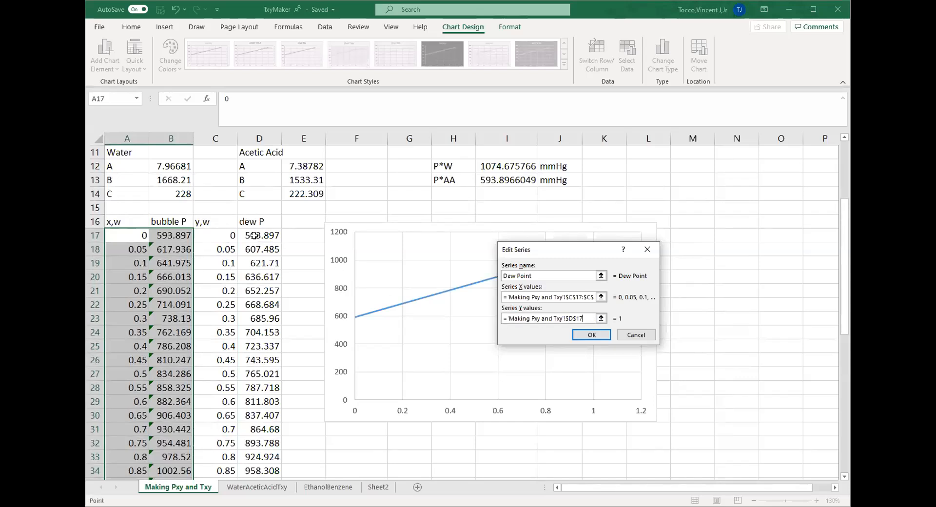
key("ctrl+shift+Down")
left_click(592, 335)
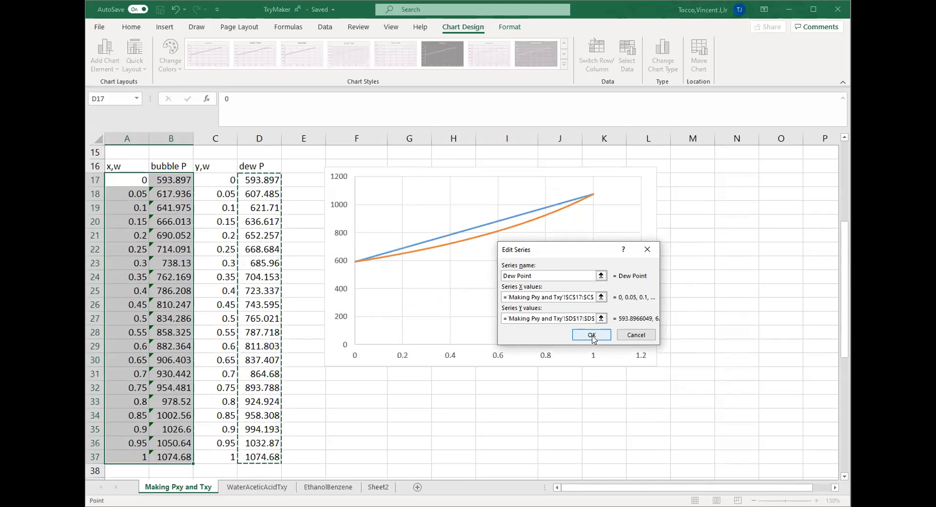
left_click(668, 367)
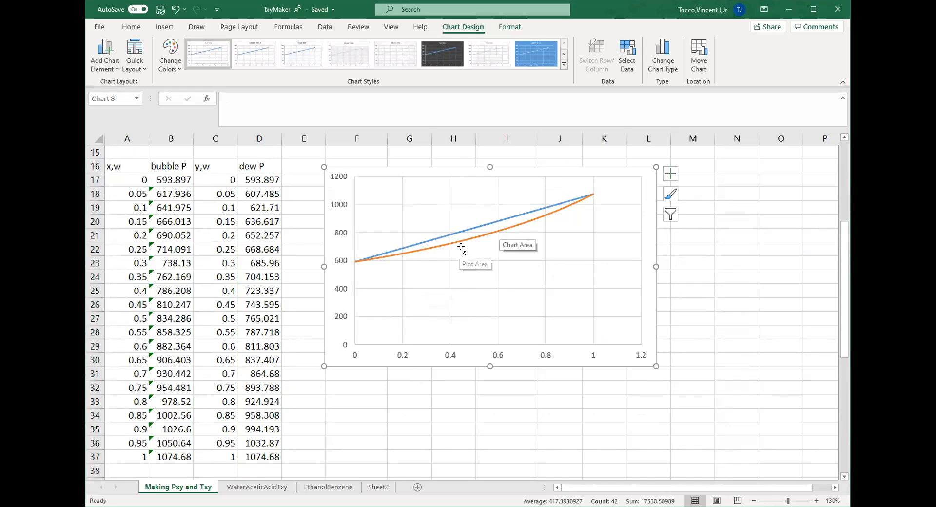
Add primary minor horizontal and primary minor vertical gridlines to the chart.
mouse_move(477, 239)
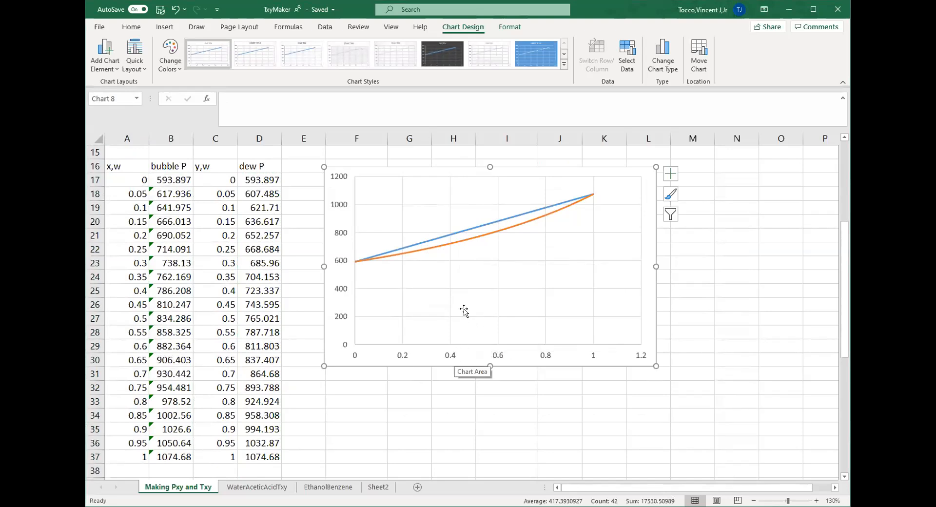
left_click(670, 178)
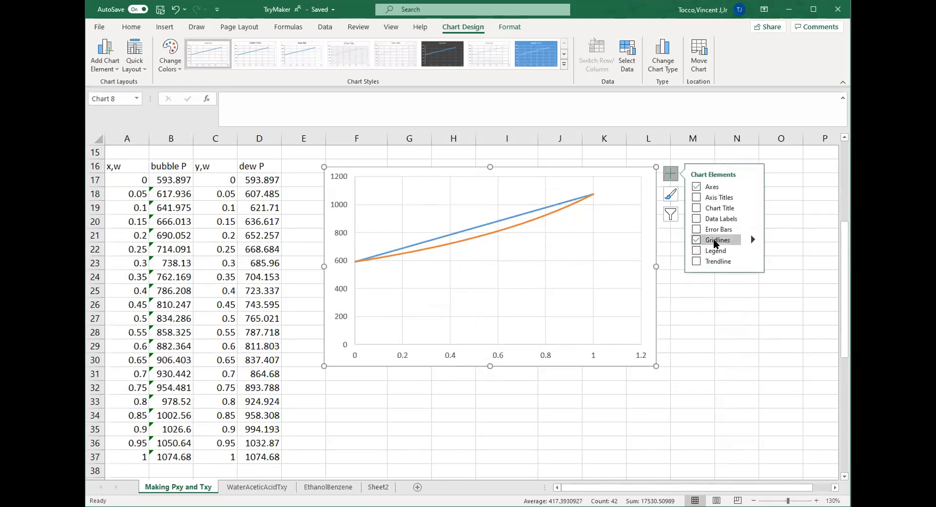
mouse_move(753, 241)
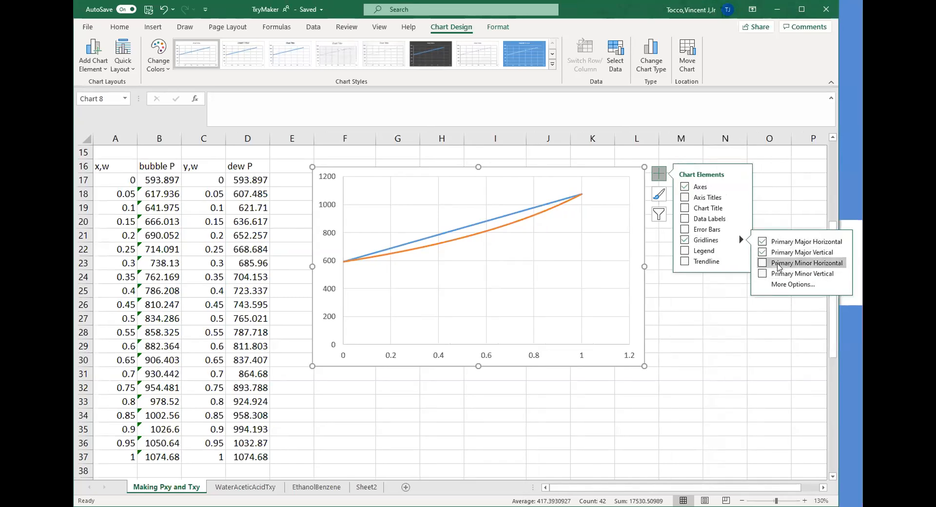
left_click(779, 264)
left_click(779, 275)
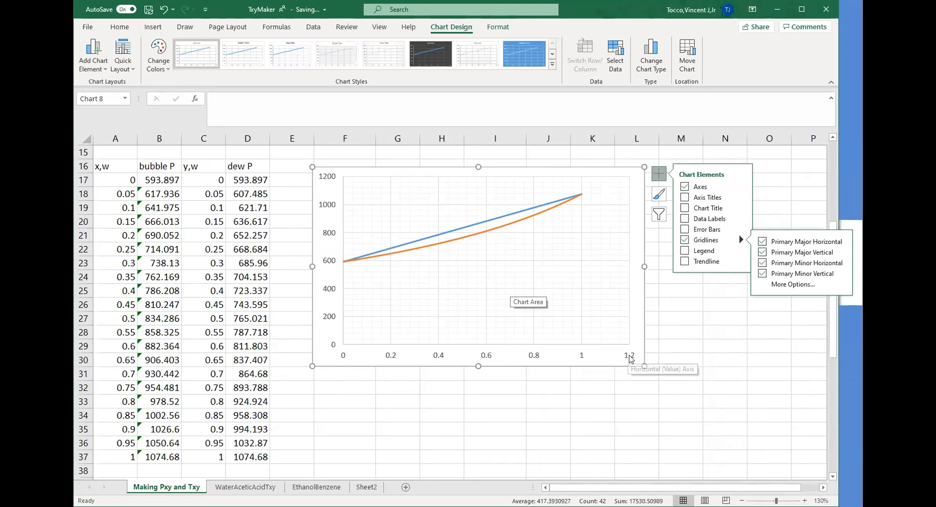
Set the chart's horizontal axis maximum to 1.0 and its major unit to 0.1.
right_click(538, 359)
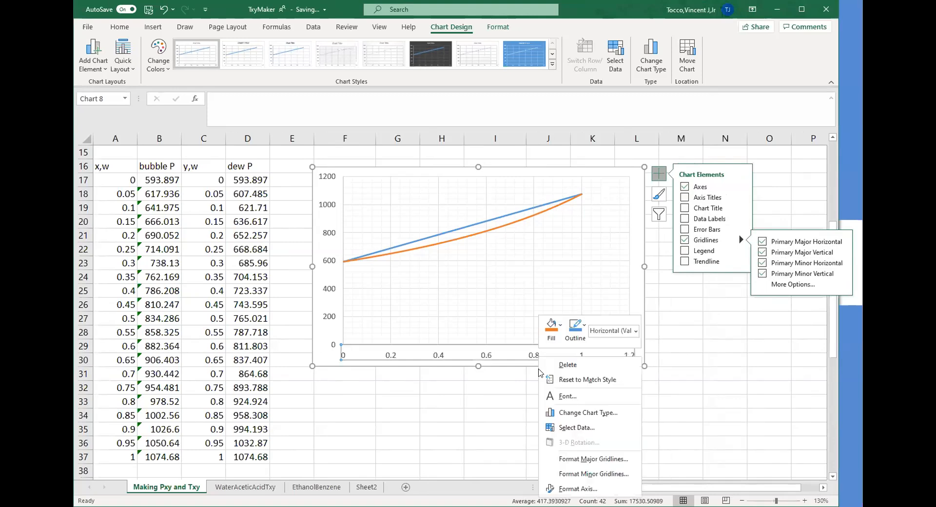
left_click(579, 488)
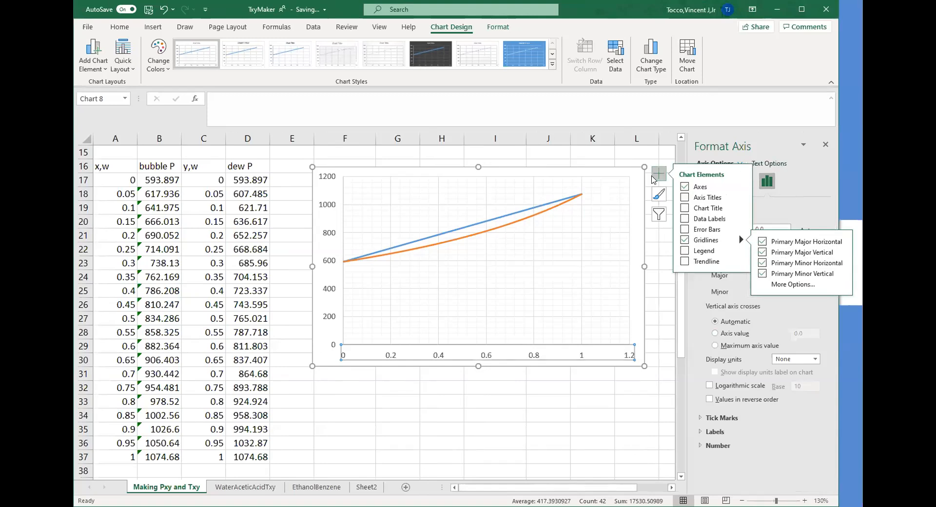
left_click(658, 174)
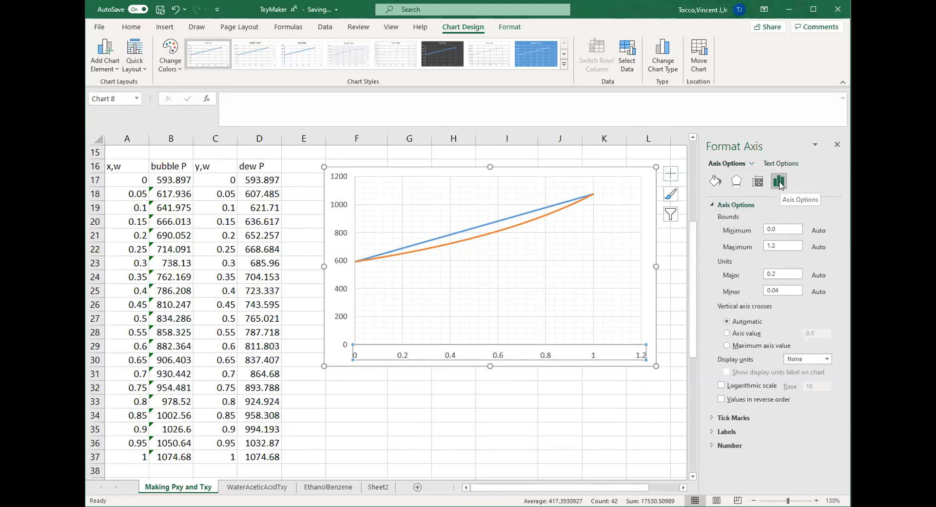
left_click_drag(787, 246, 760, 246)
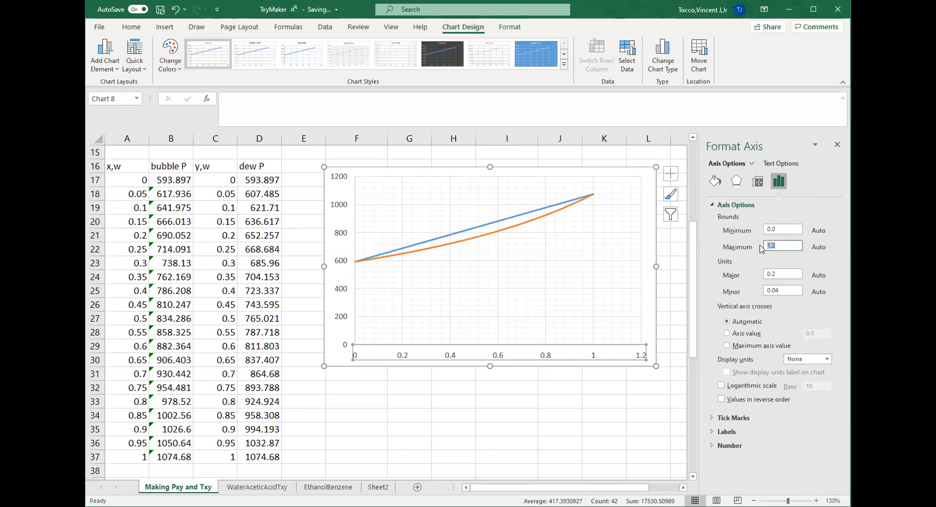
type("1")
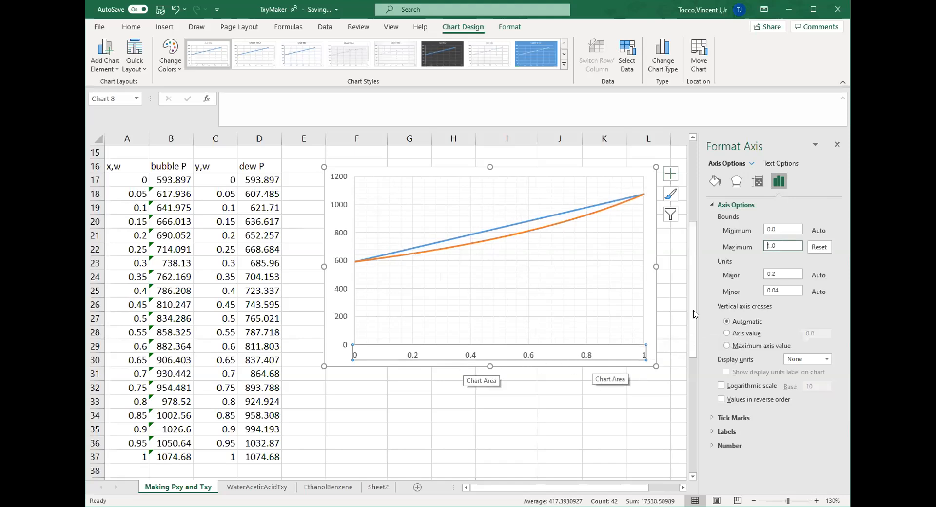
left_click(784, 273)
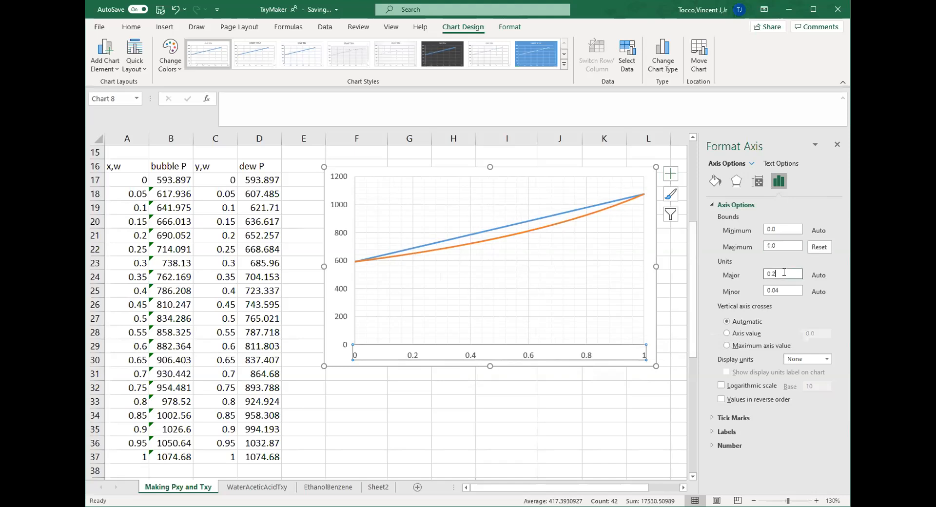
key("Return")
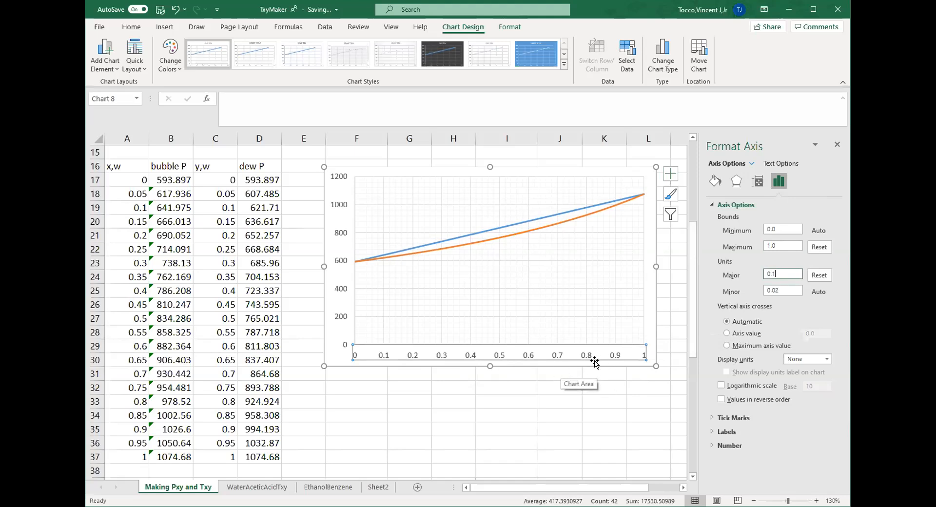
Make the chart taller, extending its lower edge to about row 33, and set the vertical axis minimum to 500.
left_click_drag(490, 366, 488, 403)
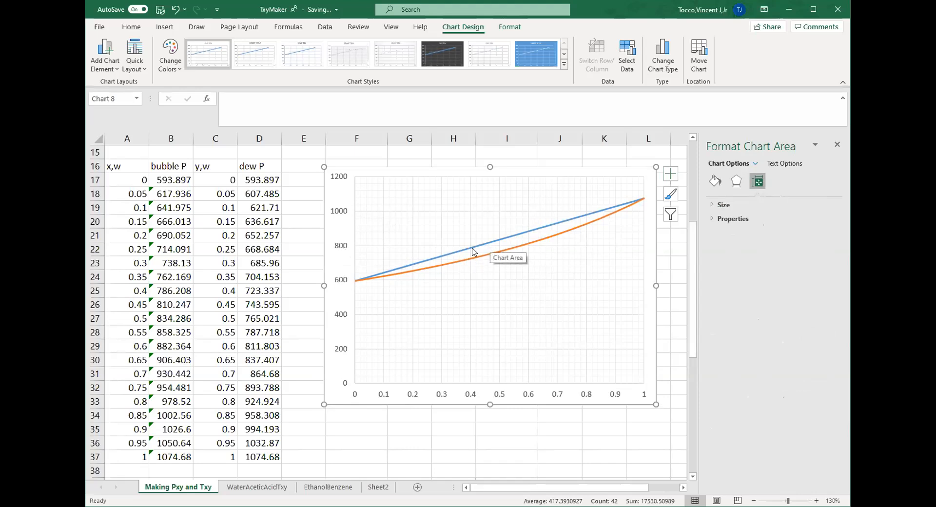
left_click(341, 280)
left_click_drag(779, 230, 760, 233)
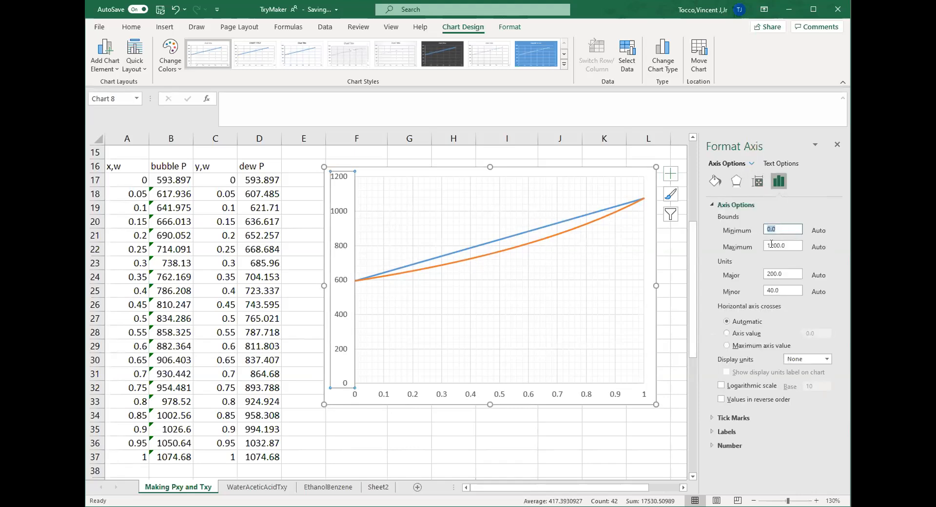
type("50")
key("Return")
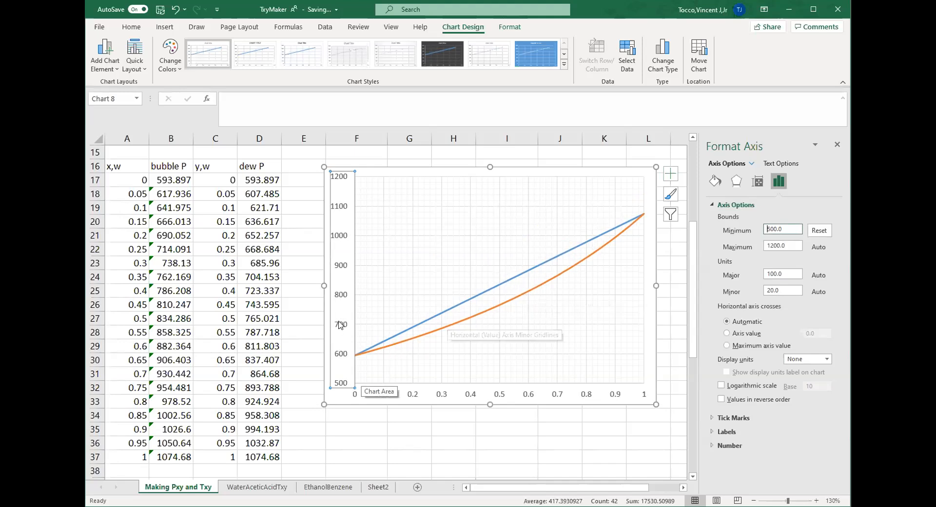
left_click(413, 289)
left_click(395, 203)
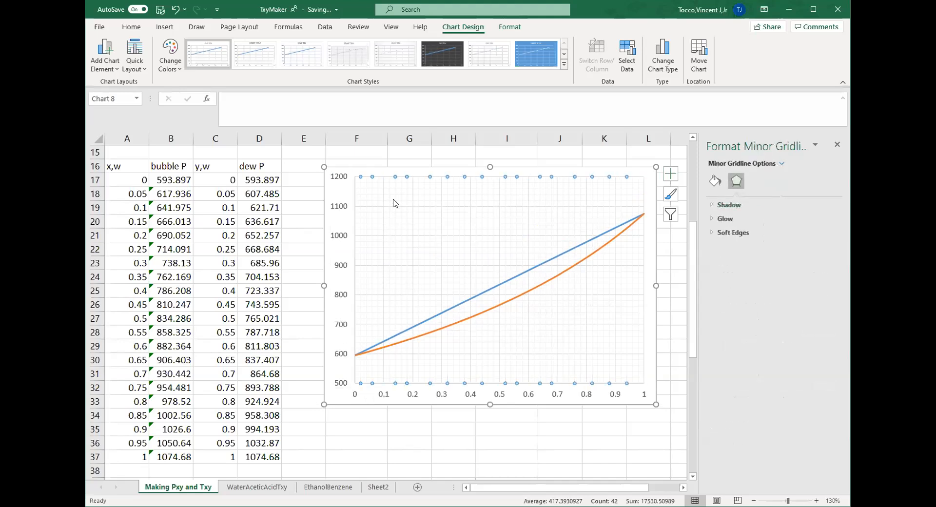
right_click(361, 195)
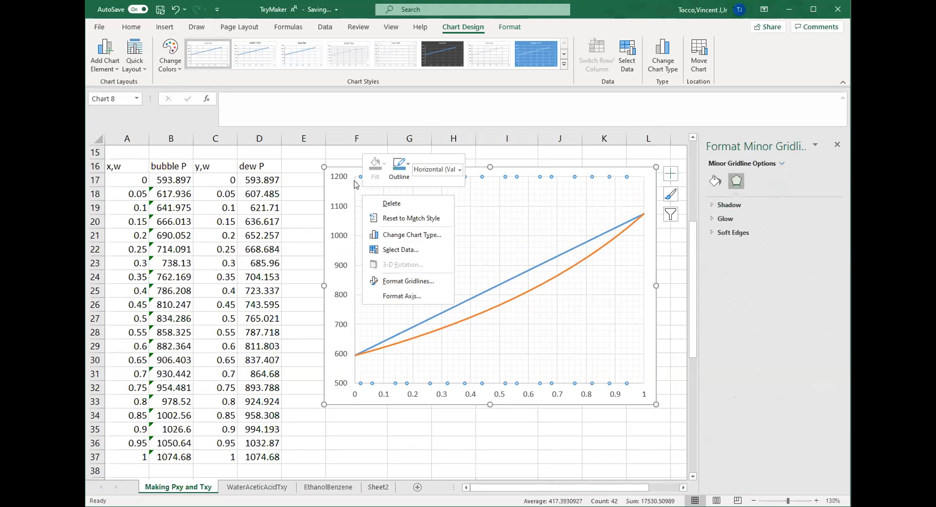
left_click(385, 367)
right_click(385, 369)
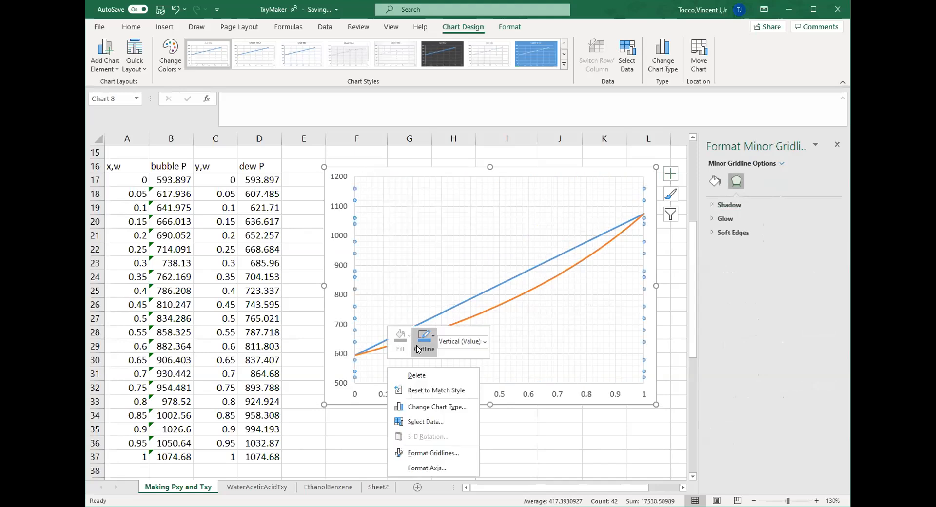
left_click(421, 345)
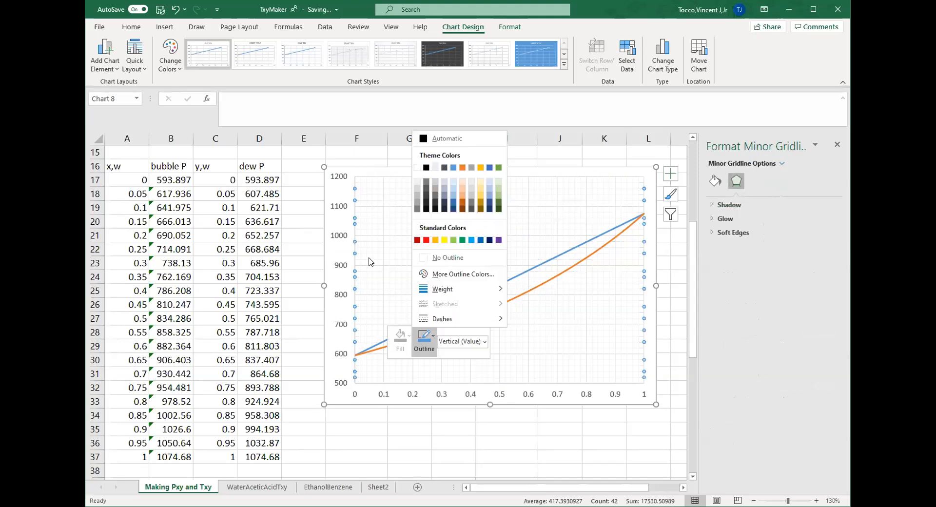
left_click(330, 351)
left_click(342, 402)
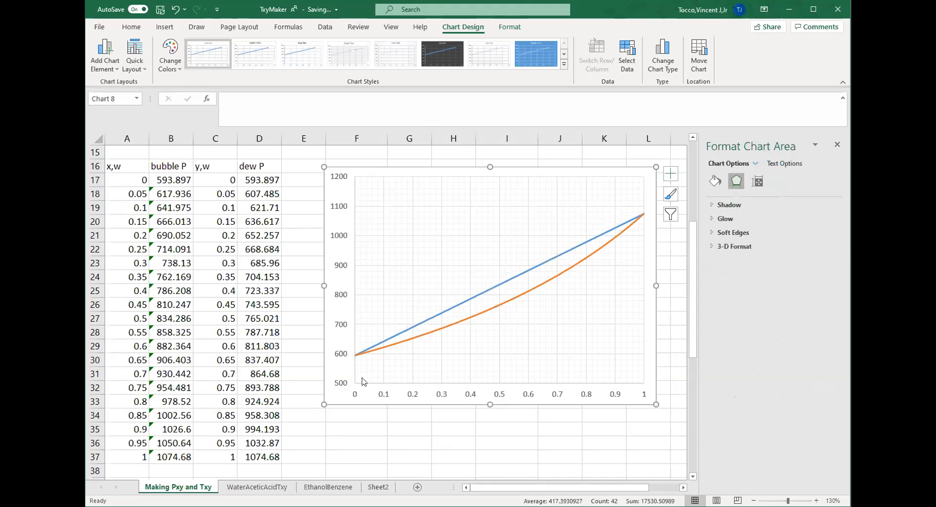
right_click(353, 386)
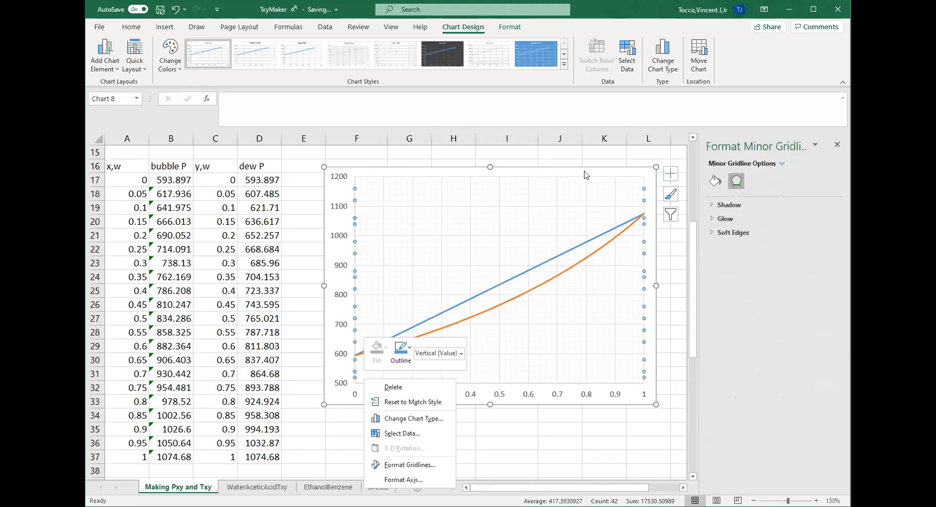
left_click(588, 177)
Give the chart's plot area a solid black border 1.5 pt wide.
left_click(643, 195)
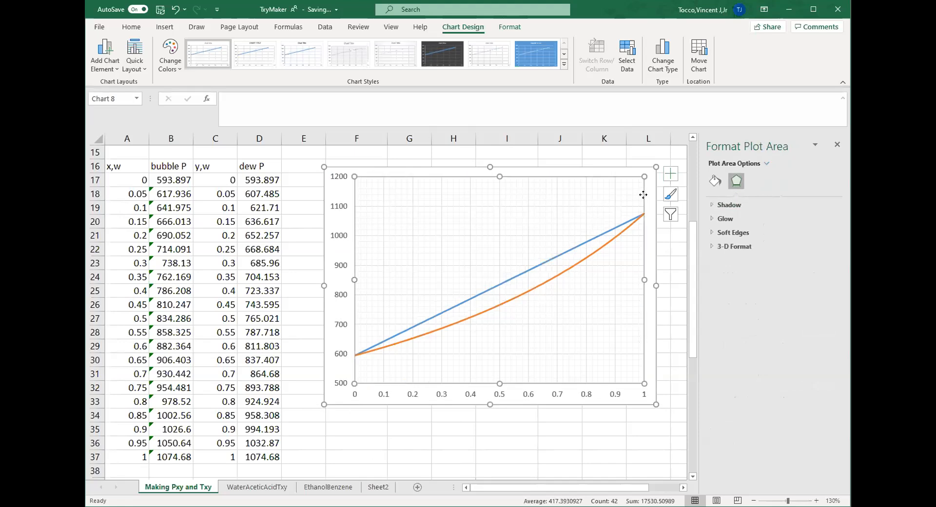
left_click(716, 182)
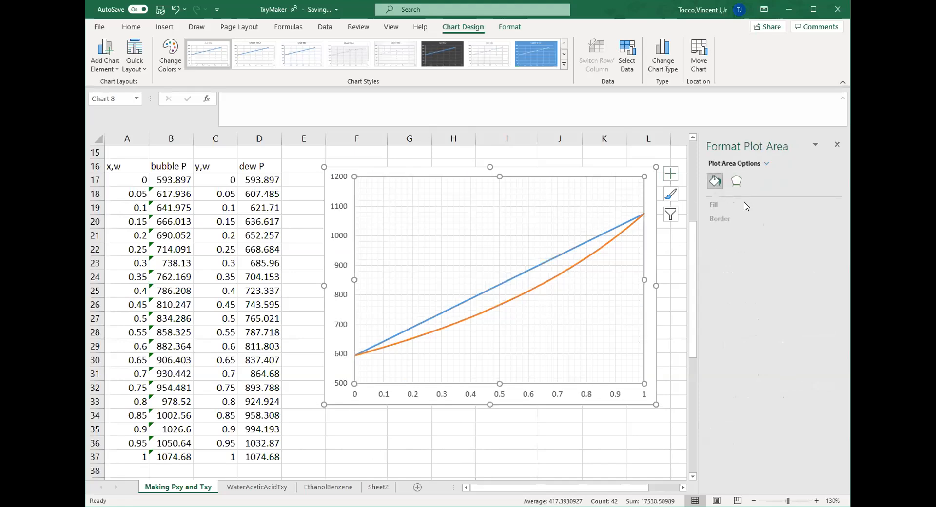
left_click(726, 219)
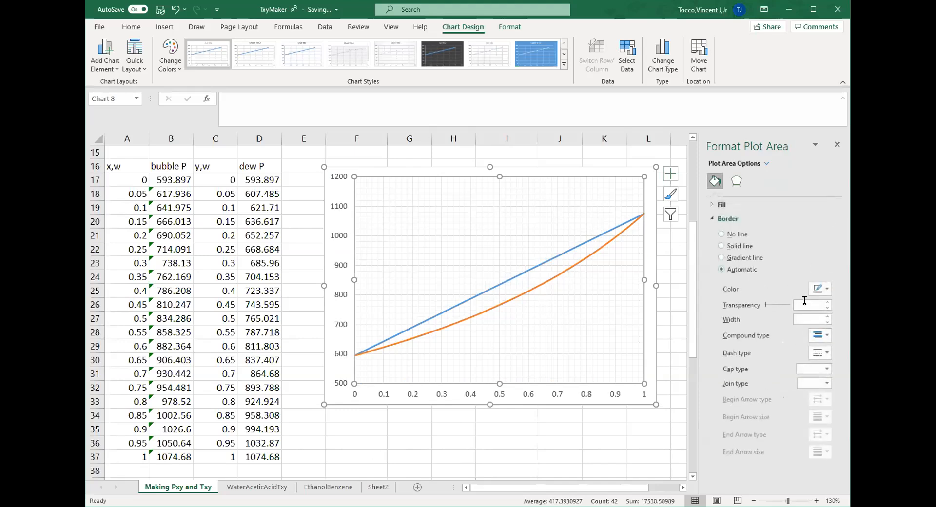
left_click(828, 291)
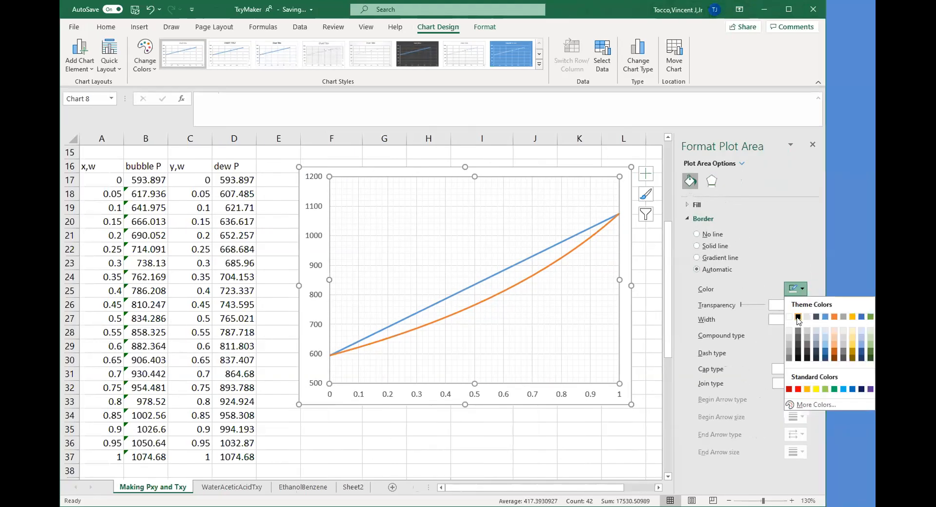
left_click(798, 317)
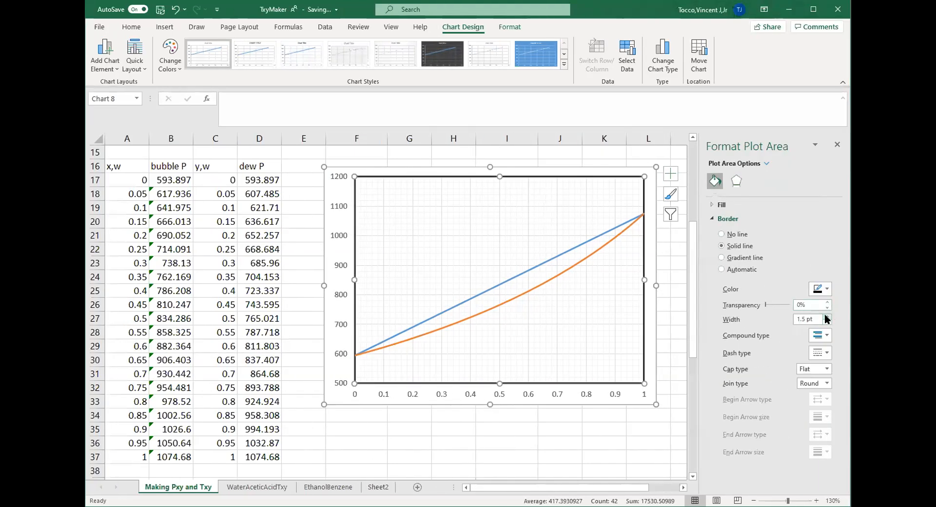
left_click(554, 401)
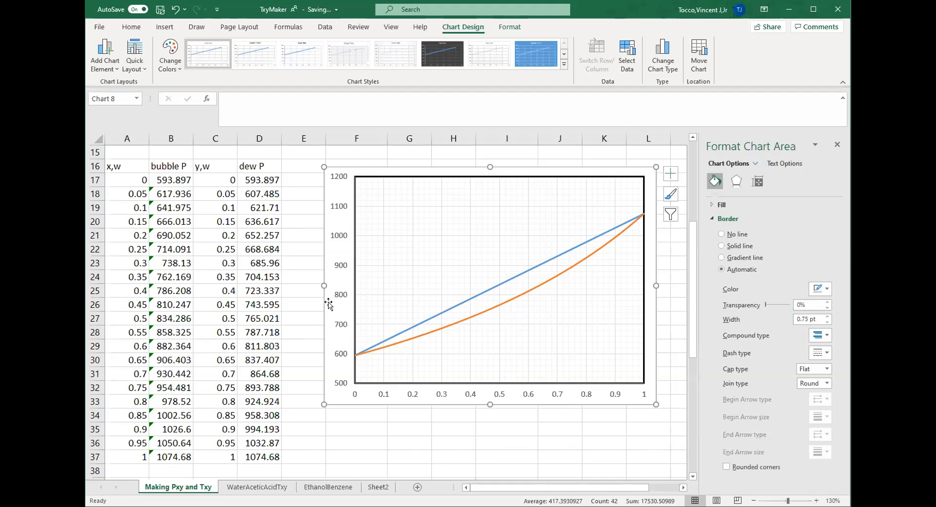
Set the font colour of the chart's vertical and horizontal axis labels to black.
left_click(336, 266)
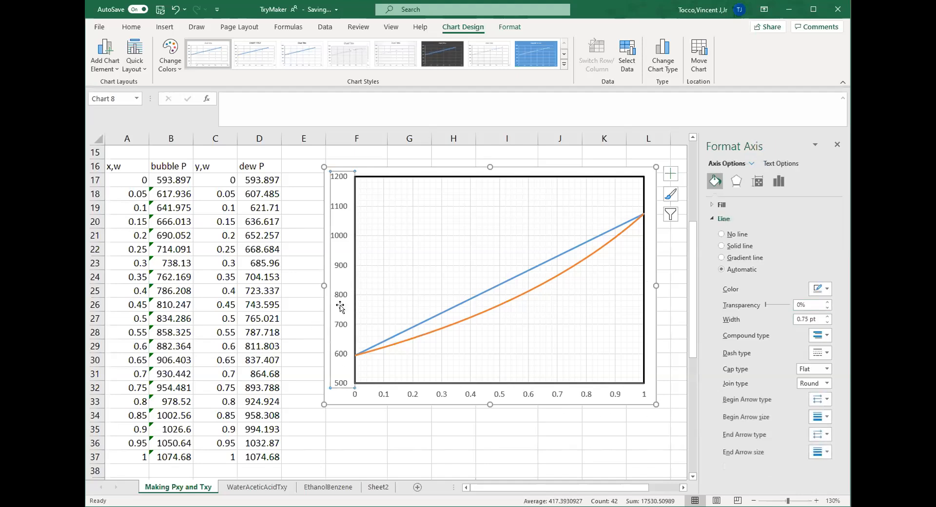
left_click(368, 303)
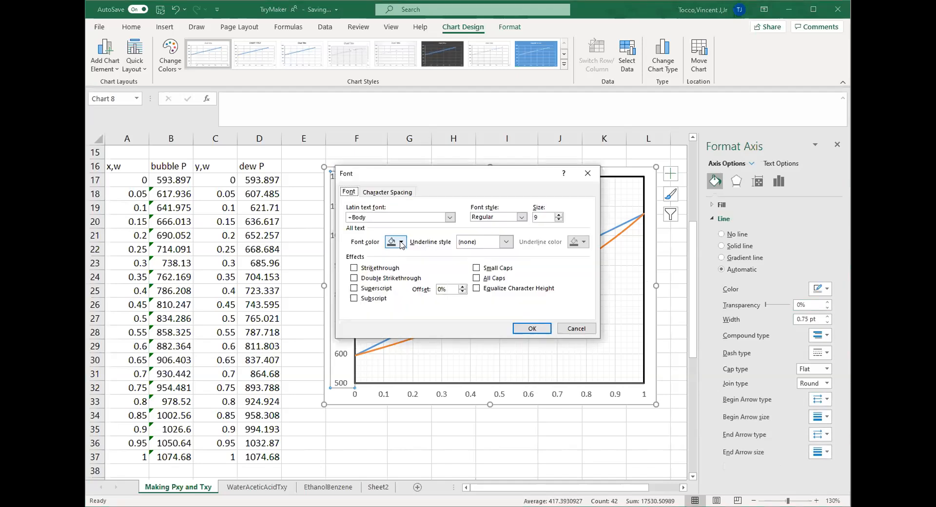
left_click(532, 328)
left_click(499, 397)
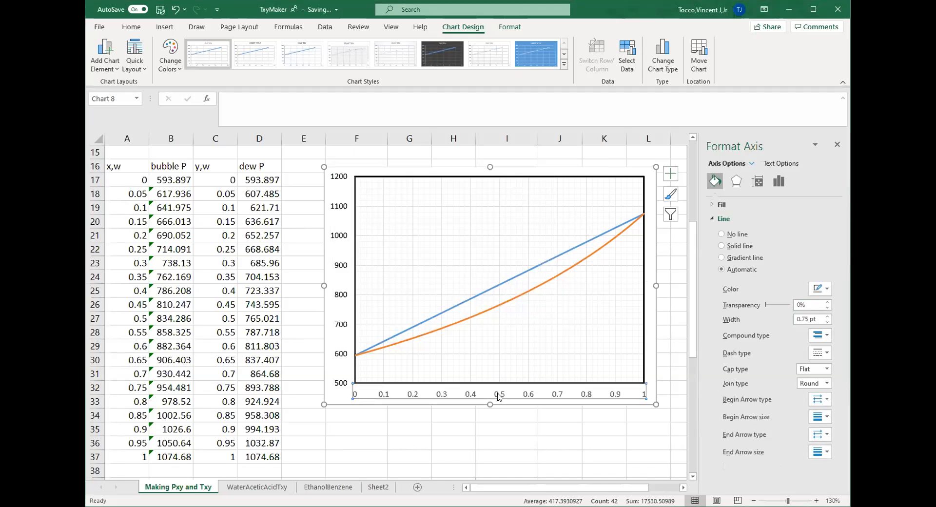
left_click(523, 301)
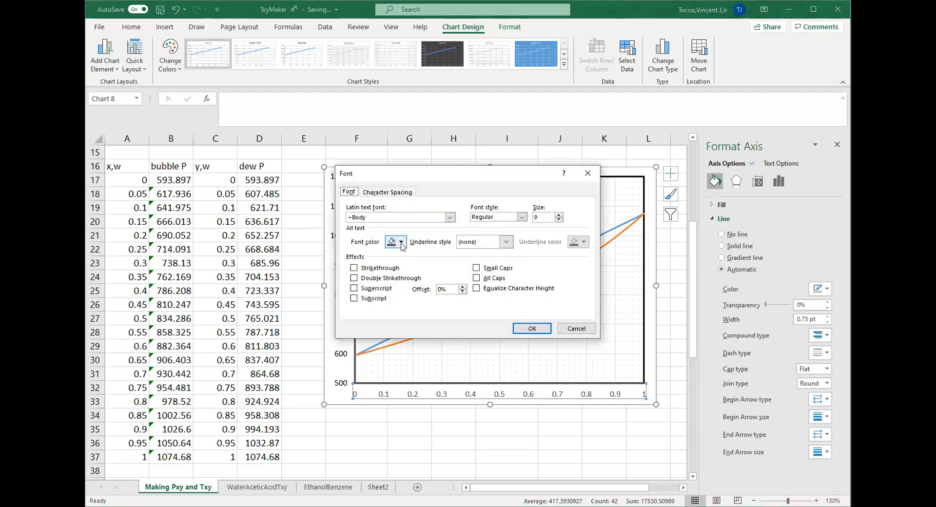
left_click(401, 243)
left_click(532, 328)
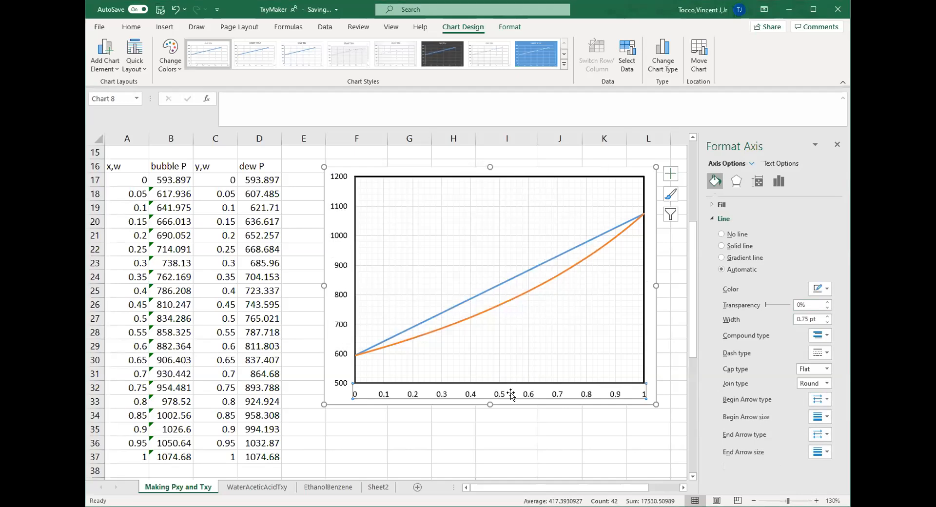
Set the font size of the chart's horizontal and vertical axis labels to 12.
right_click(470, 398)
left_click(507, 296)
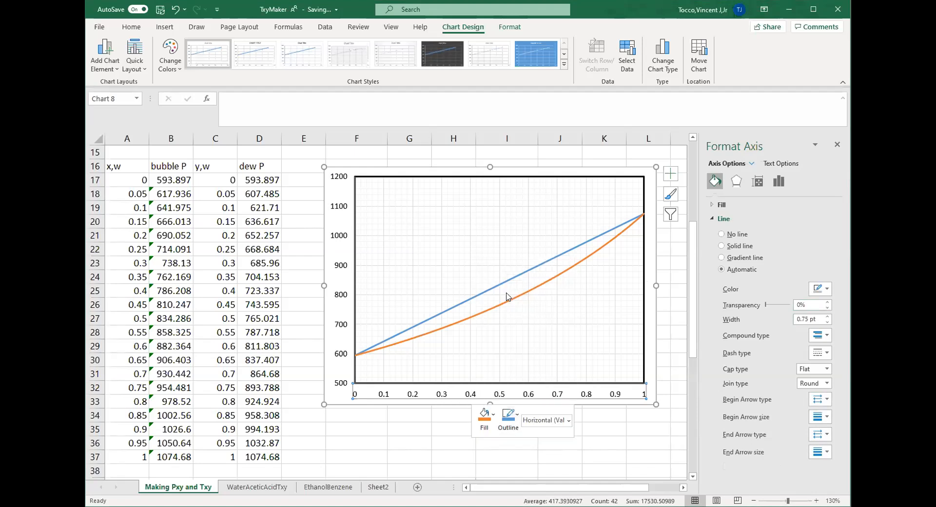
type("12")
key("Return")
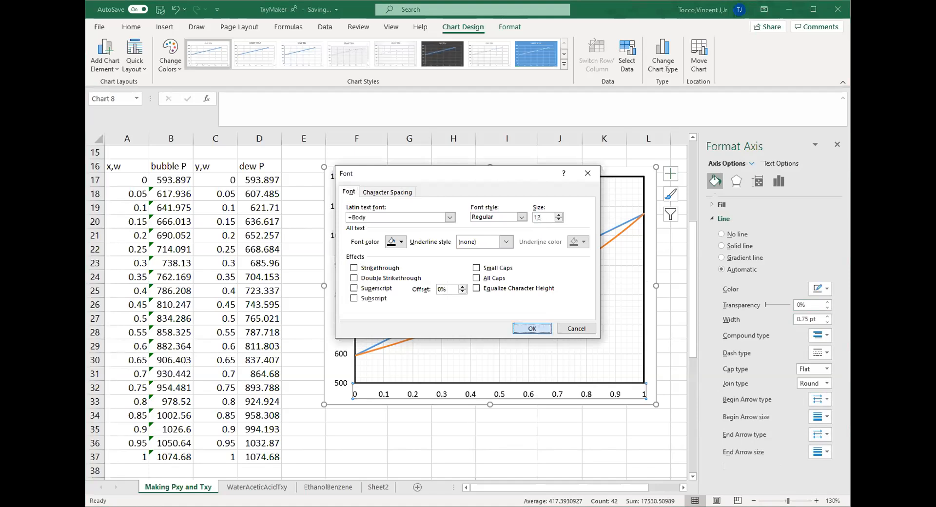
right_click(341, 271)
left_click(371, 310)
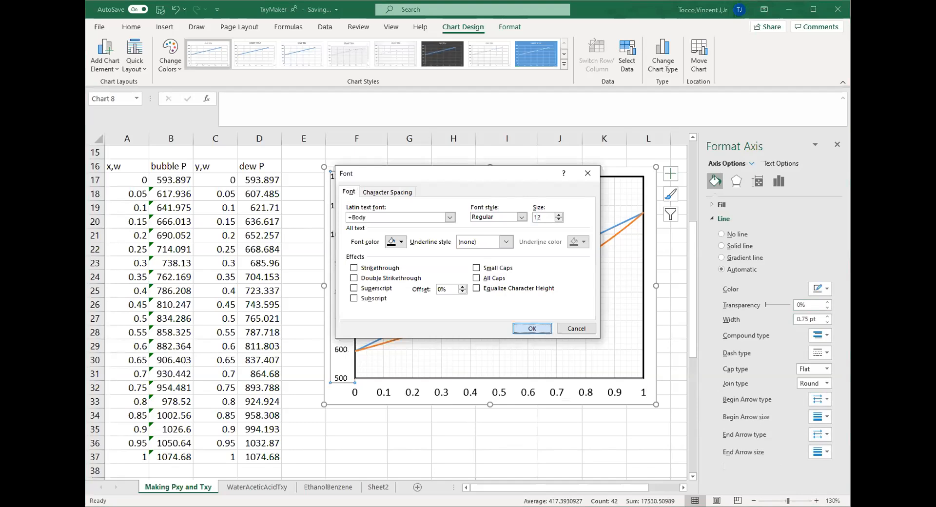
key("Return")
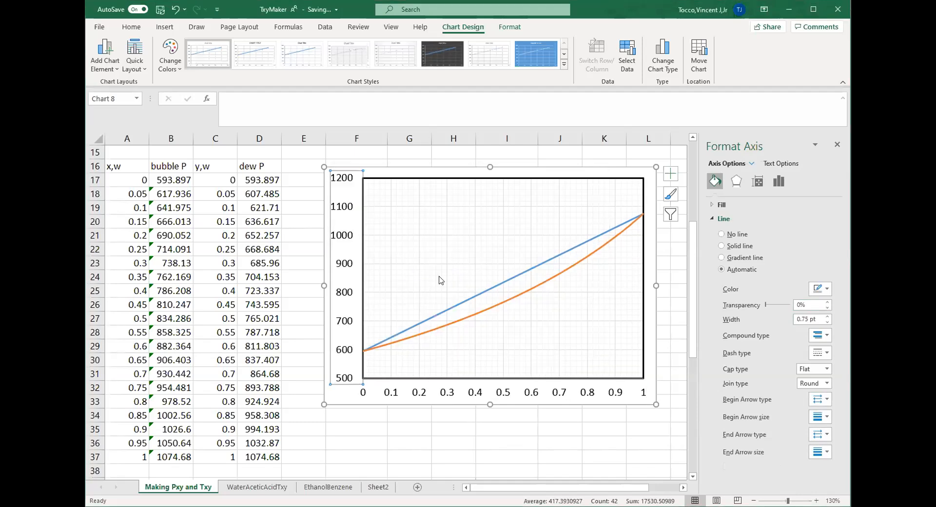
Change the line colour of both the Bubble Point and Dew Point series to black.
left_click(540, 267)
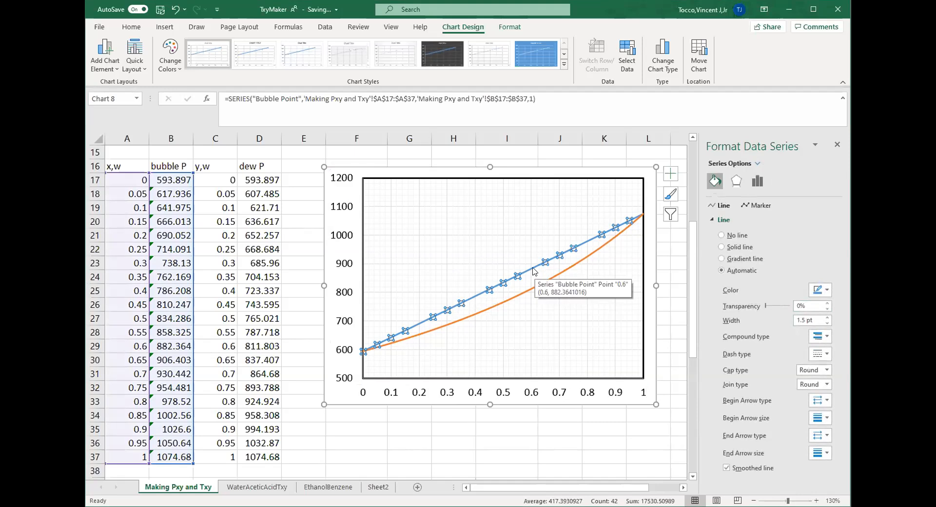
right_click(534, 271)
left_click(572, 241)
left_click(575, 297)
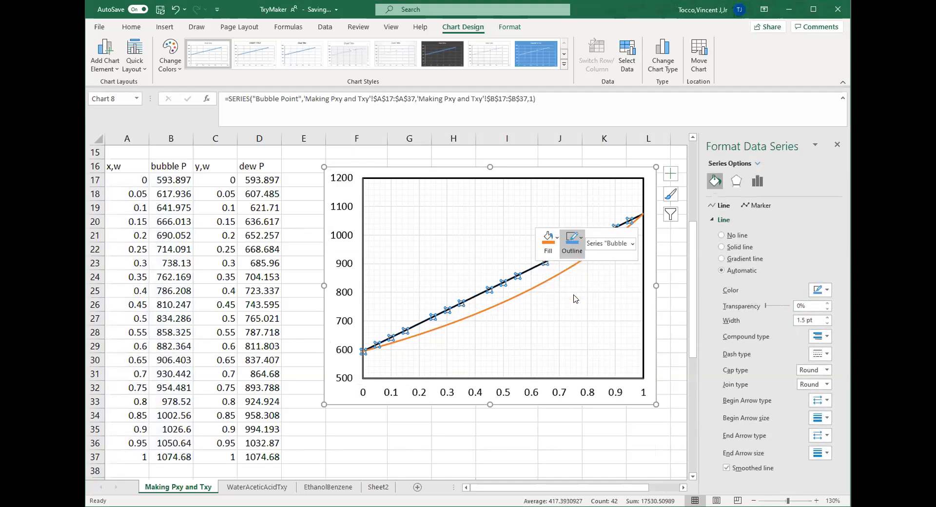
left_click(541, 283)
right_click(542, 282)
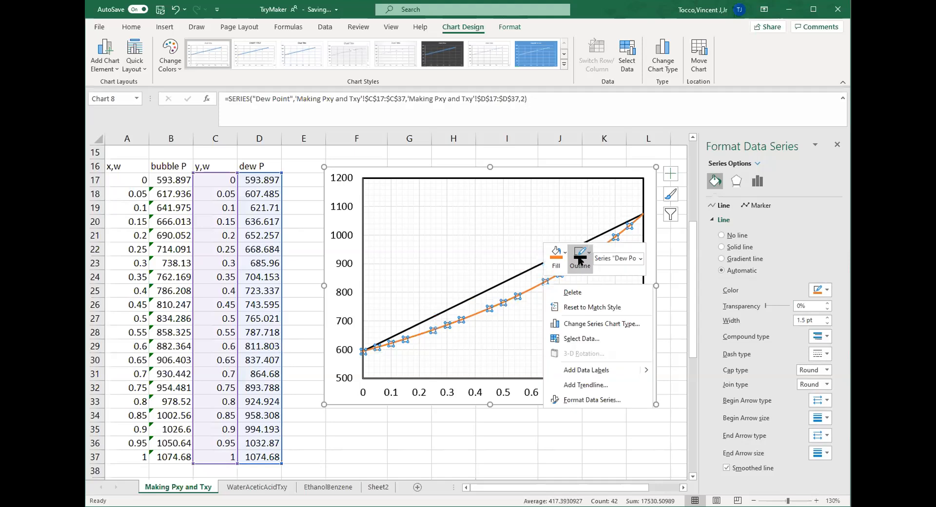
left_click(580, 307)
left_click(561, 305)
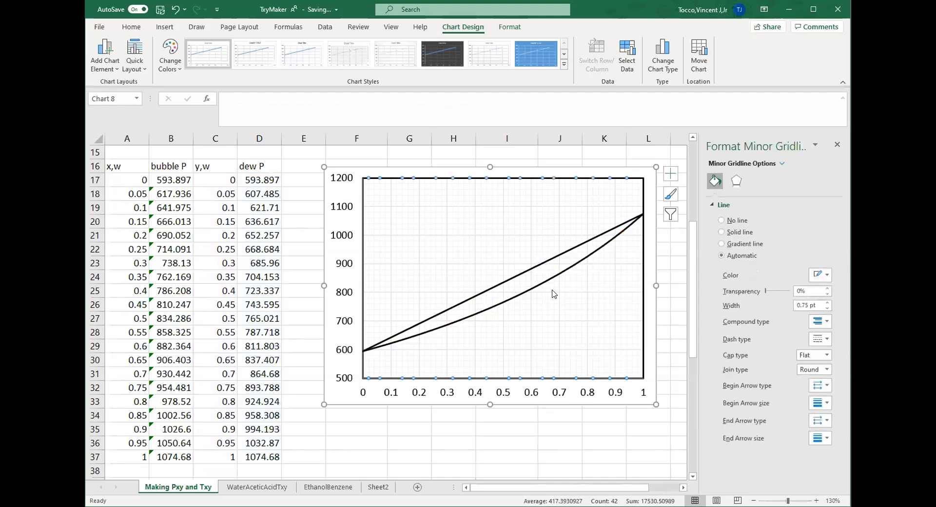
Add axis titles to the chart and set the vertical axis title to "Pressure (mmHg)".
left_click(631, 169)
left_click(671, 174)
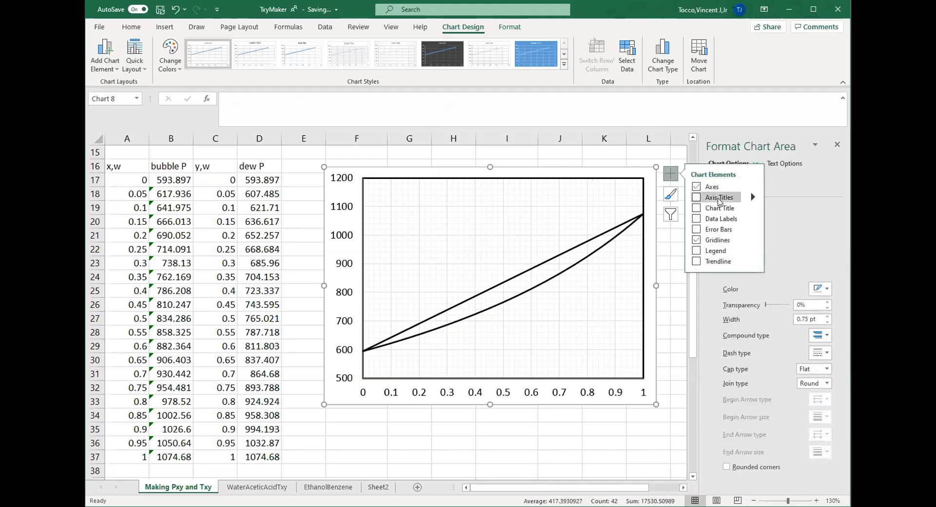
left_click(719, 200)
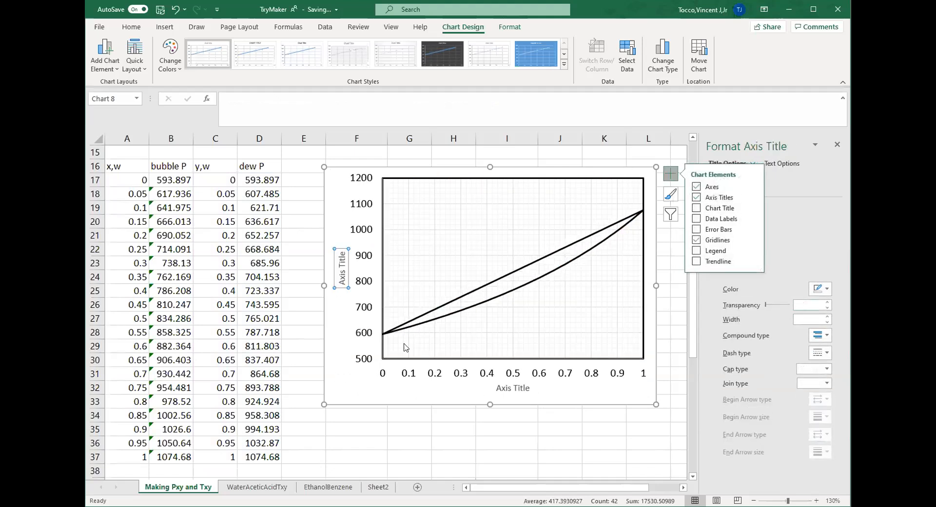
left_click(341, 258)
triple_click(340, 258)
type("Pressure (mmHg)")
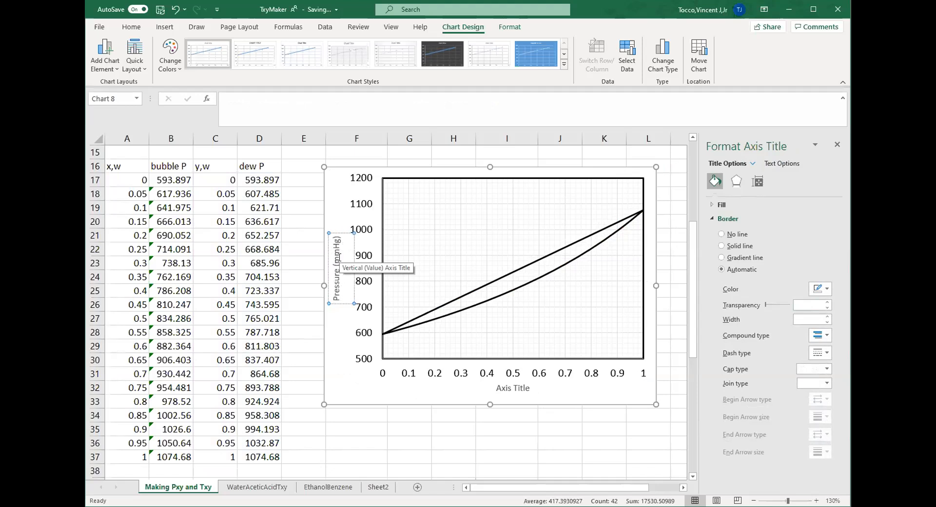
key("BackSpace")
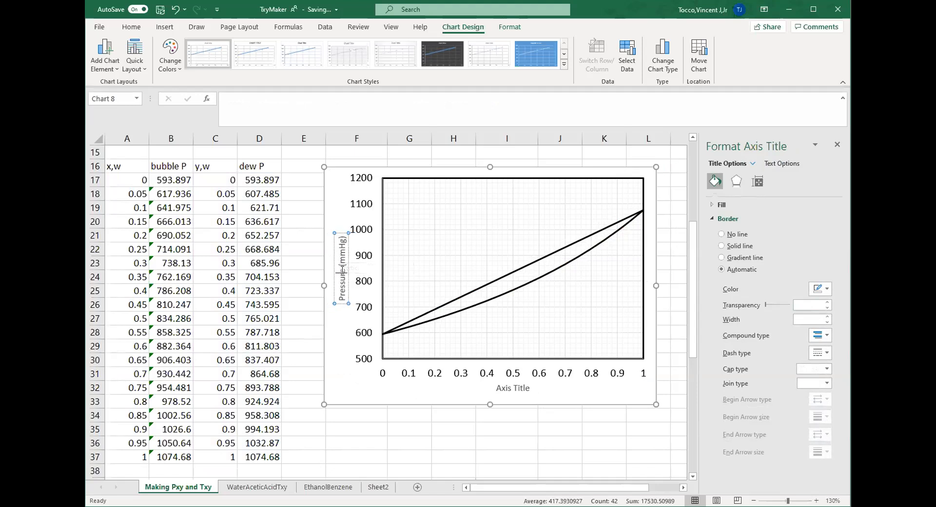
Format the vertical axis title text in black at font size 12.
triple_click(343, 269)
left_click(409, 242)
left_click(409, 243)
left_click(408, 242)
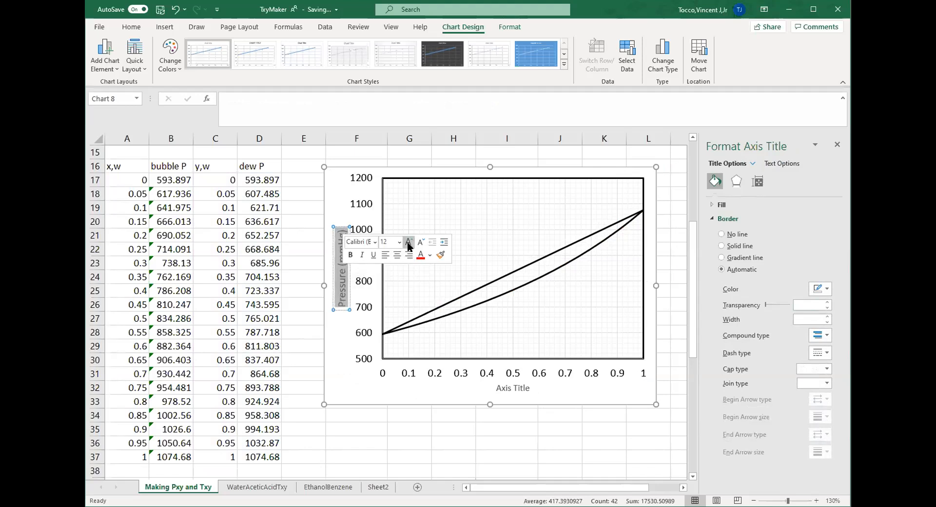
left_click(431, 255)
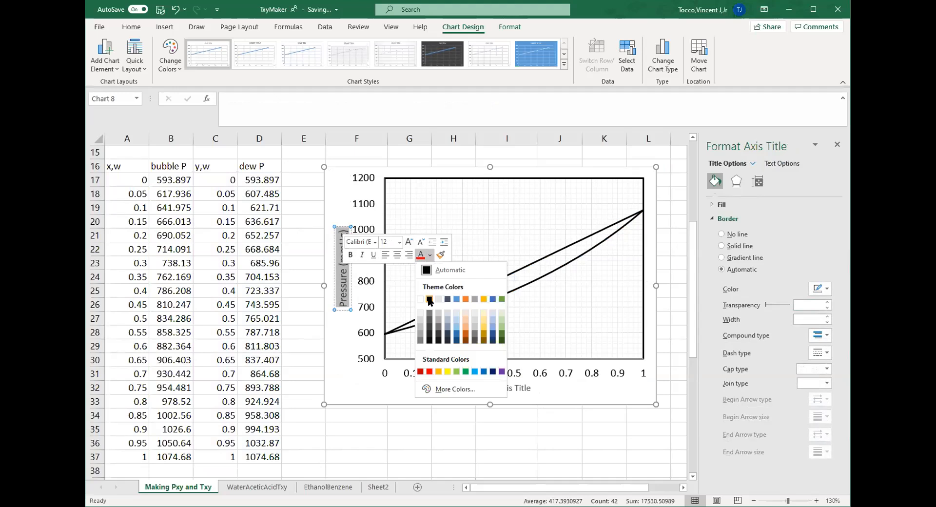
left_click(429, 299)
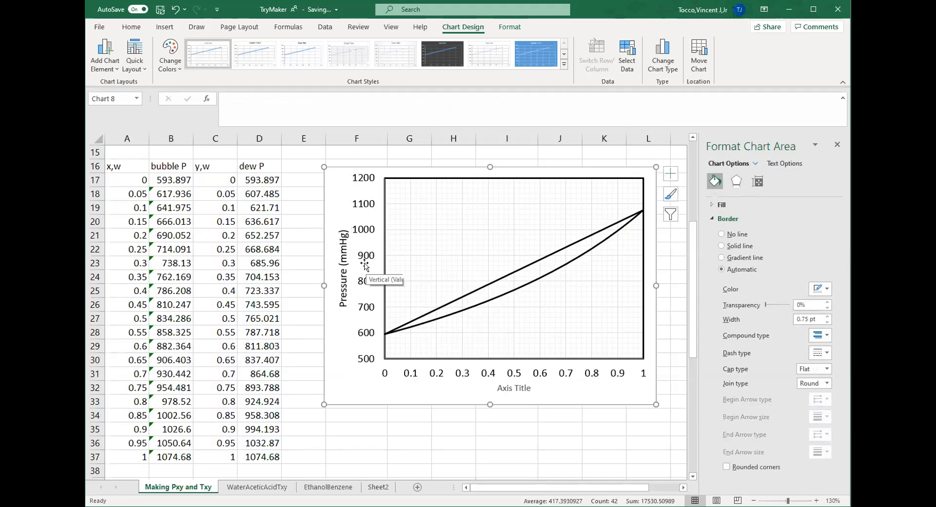
Set the chart's horizontal axis title to "Composition of water".
left_click(509, 386)
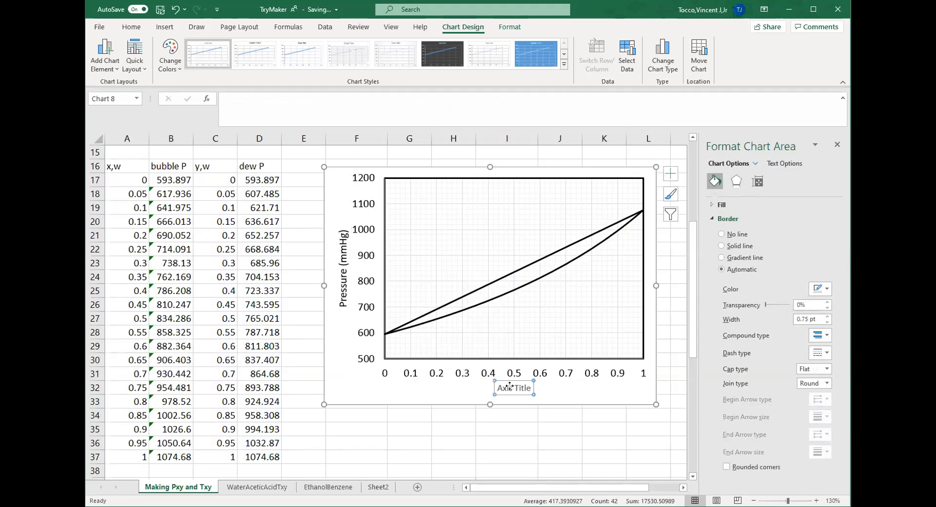
left_click(510, 387)
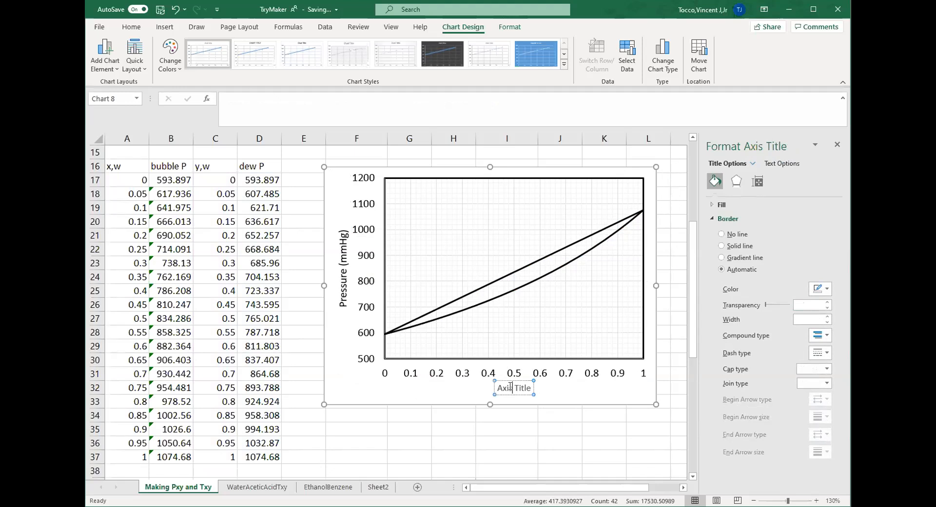
triple_click(510, 386)
type("Composition of water")
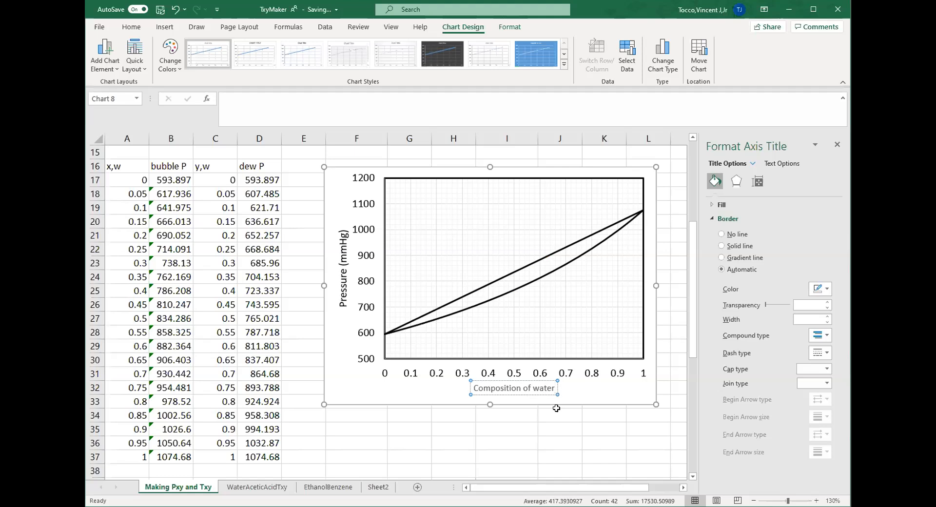
Format the horizontal axis title text in black at font size 12.
triple_click(533, 388)
left_click(600, 361)
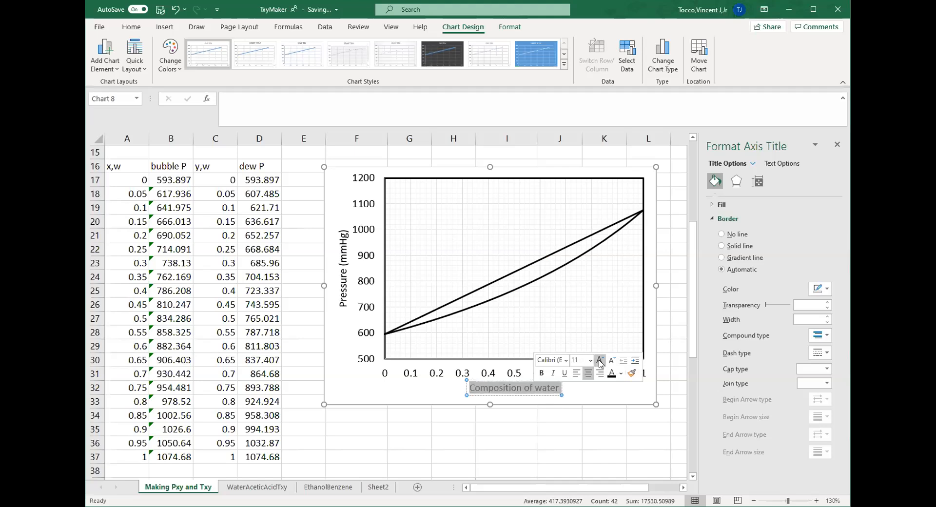
left_click(620, 374)
left_click(600, 263)
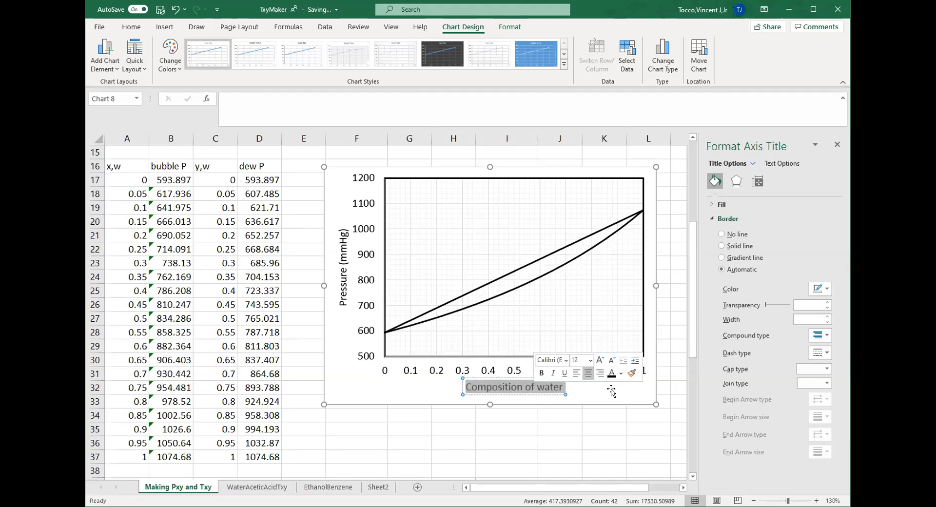
Narrow the chart slightly and add the chart title "Pxy diagram for water and acetic acid at 110°C".
left_click_drag(654, 282, 639, 283)
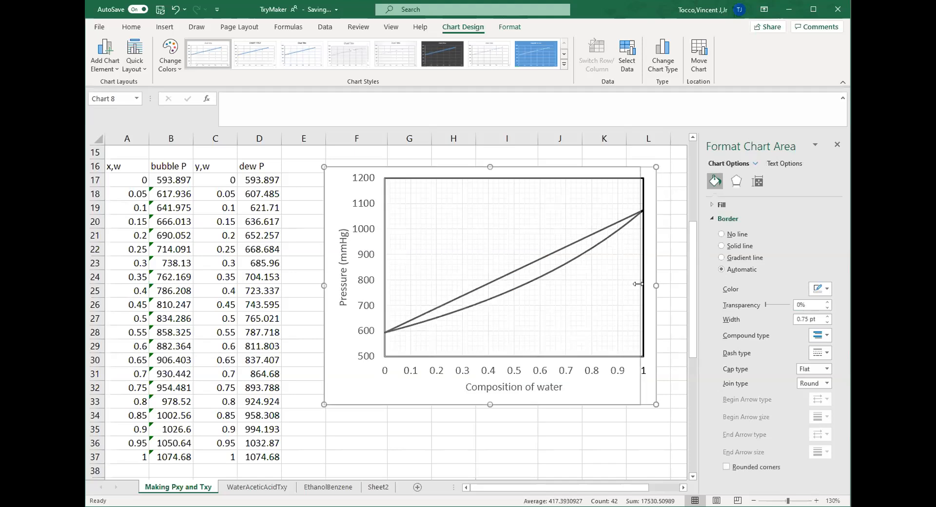
left_click(657, 178)
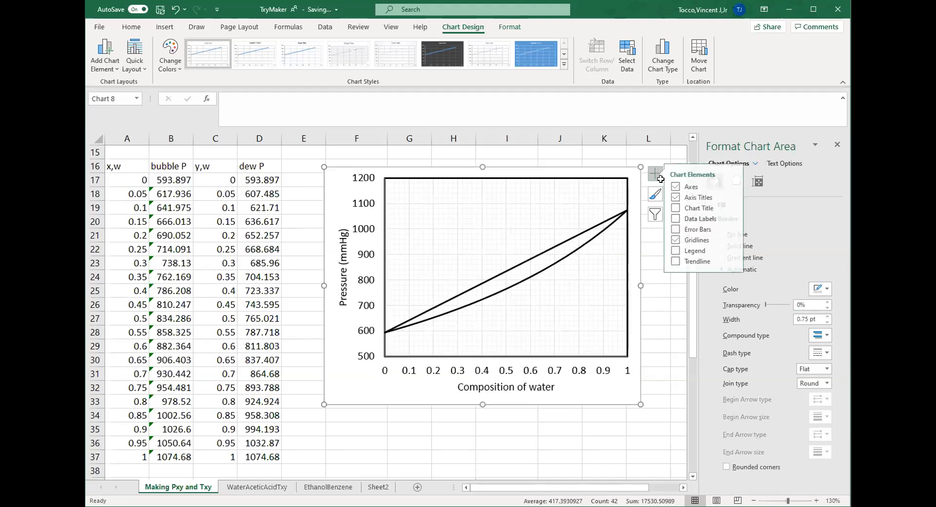
left_click(682, 208)
left_click(491, 181)
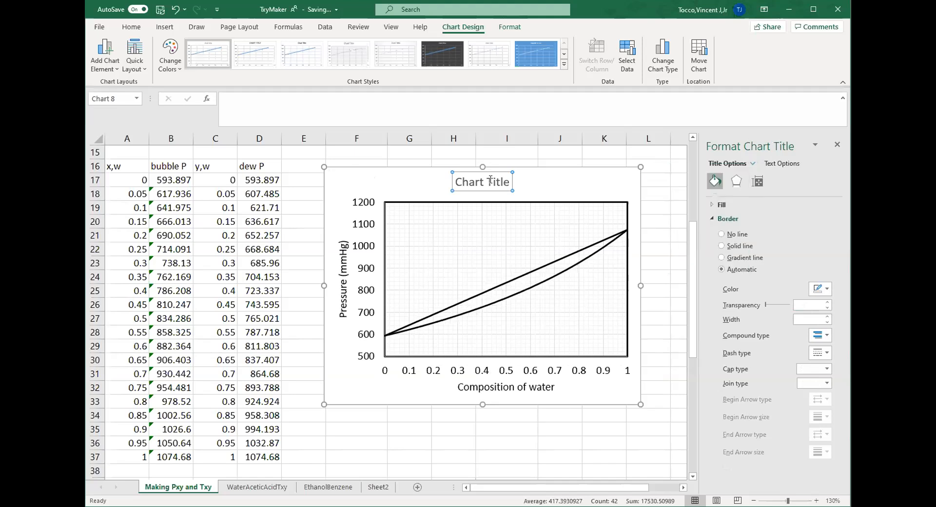
triple_click(491, 182)
type("Pxy diagram for water")
type("and")
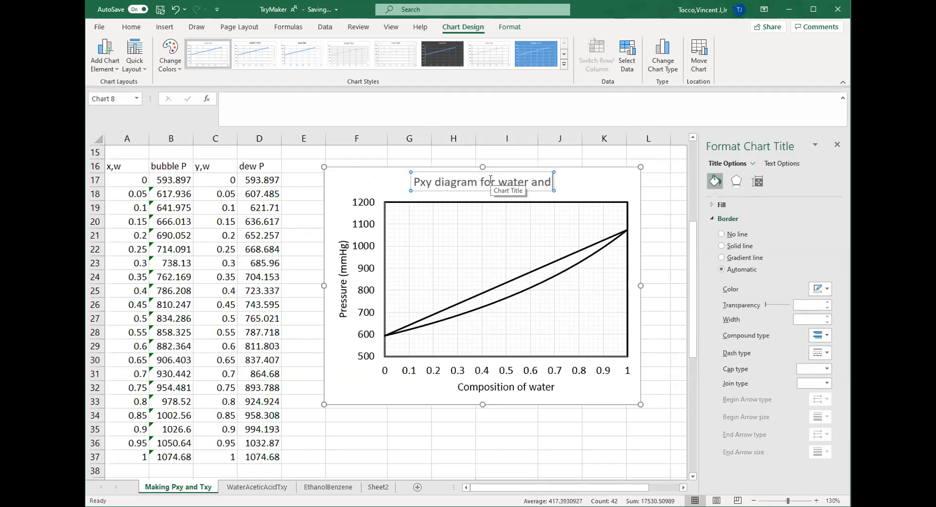
type(" acetic ac")
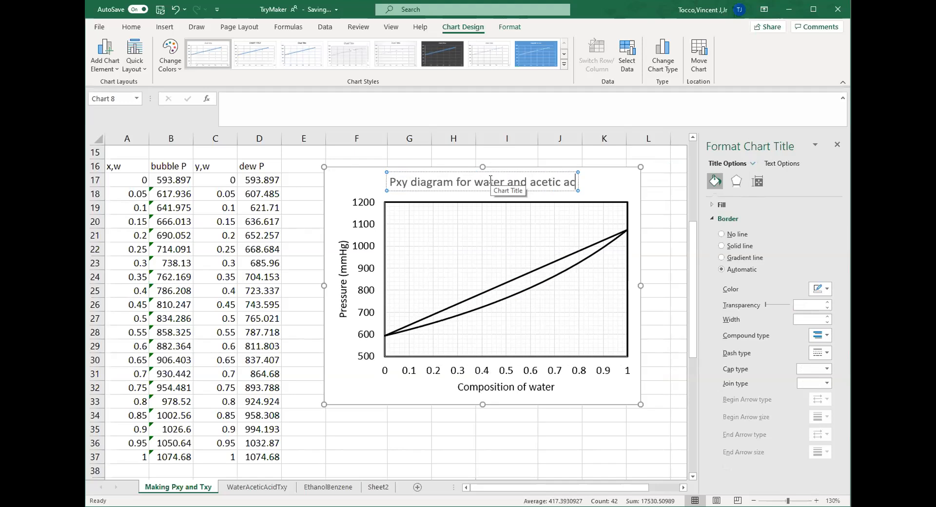
type("id at 10110")
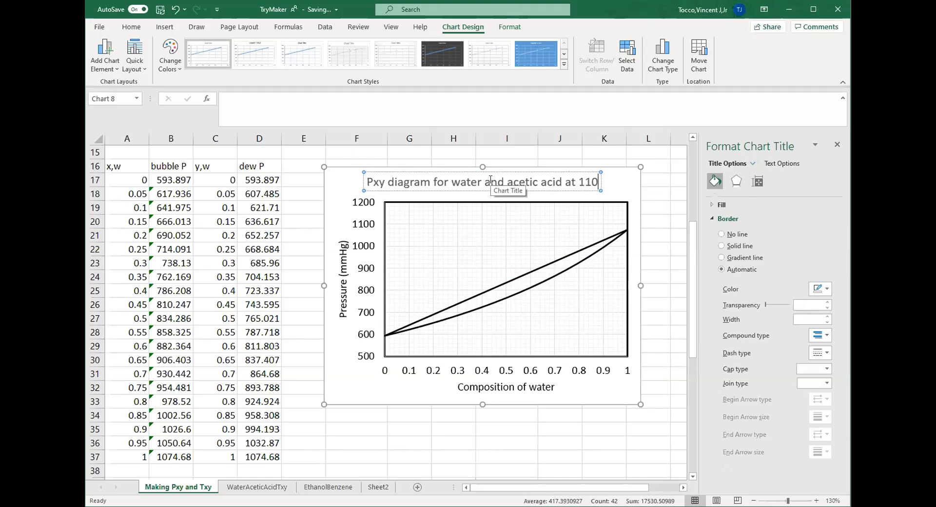
type("°")
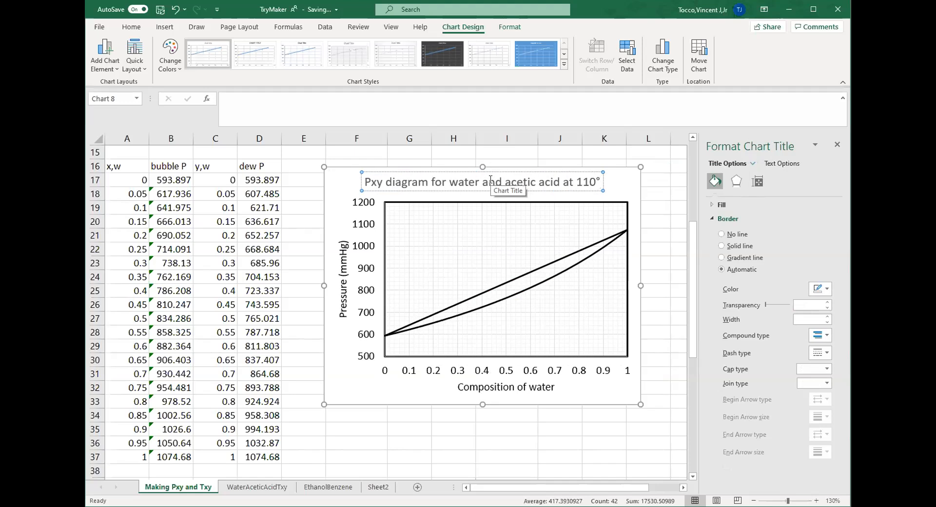
type("C")
Shift the chart title to centre it over the plot area and colour its text black.
left_click_drag(447, 187, 471, 187)
left_click(492, 180)
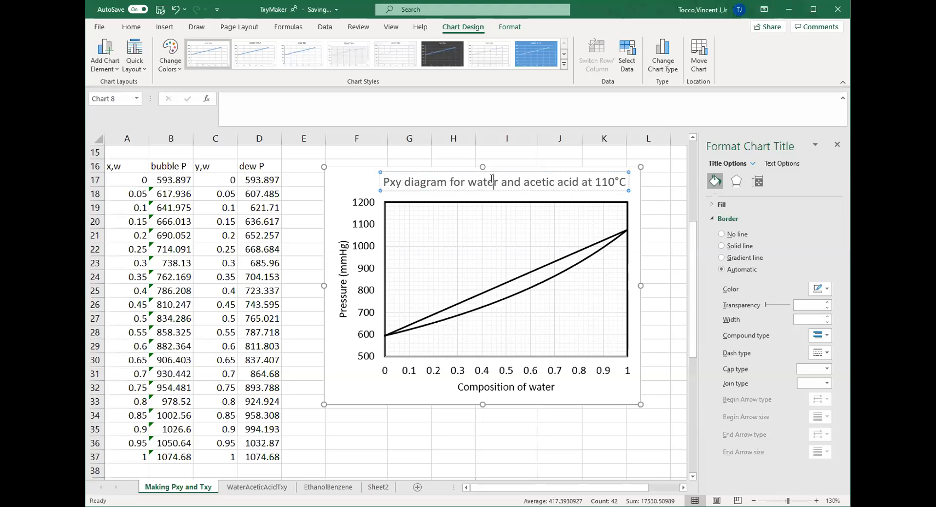
triple_click(493, 180)
left_click(346, 189)
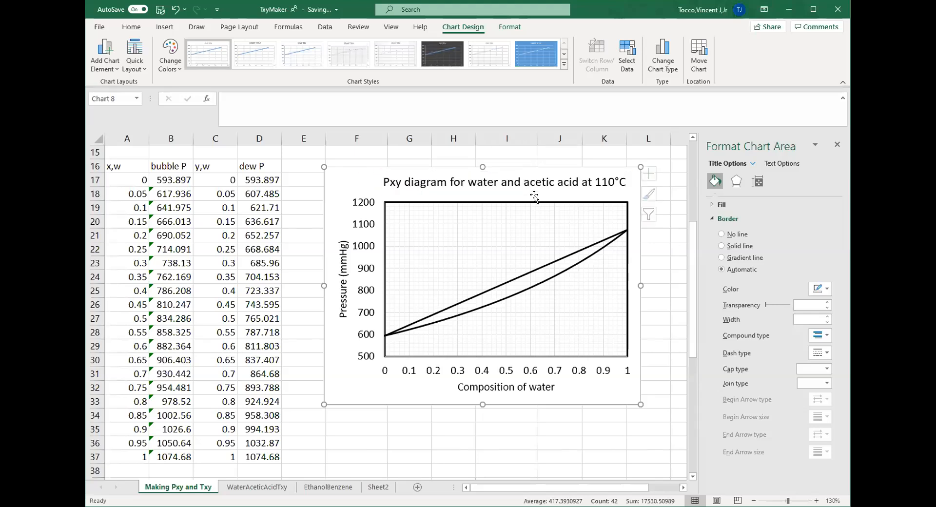
left_click(513, 454)
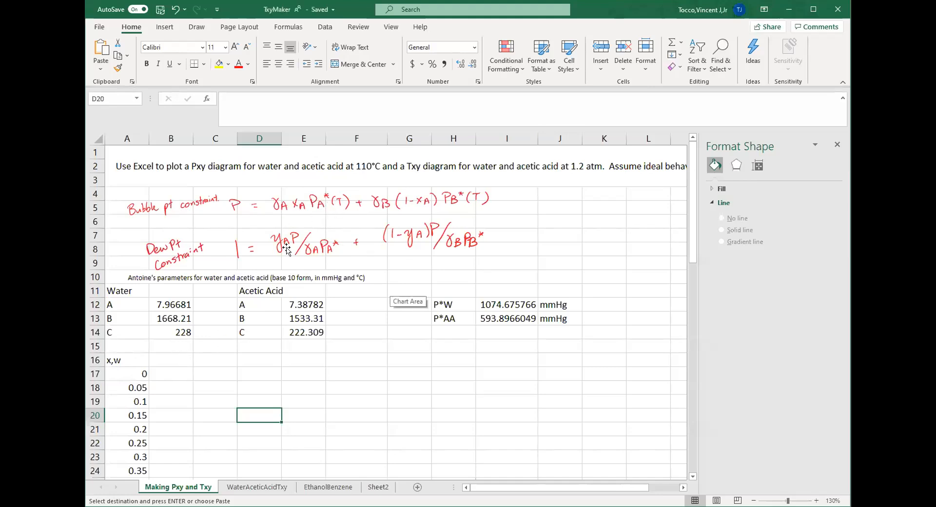
Enter the heading "Bubble T" in B16 and the temperature guess 110 in B17.
left_click(168, 357)
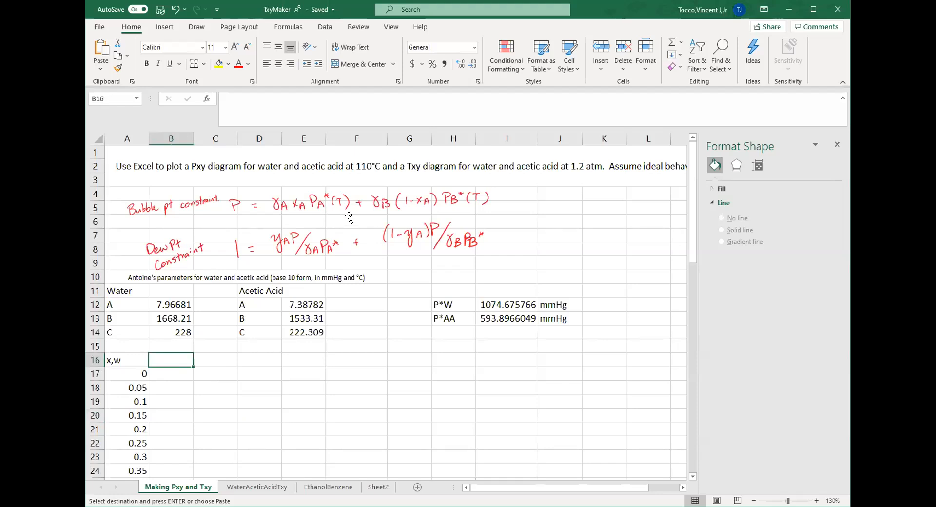
type("Bubble T")
key("Return")
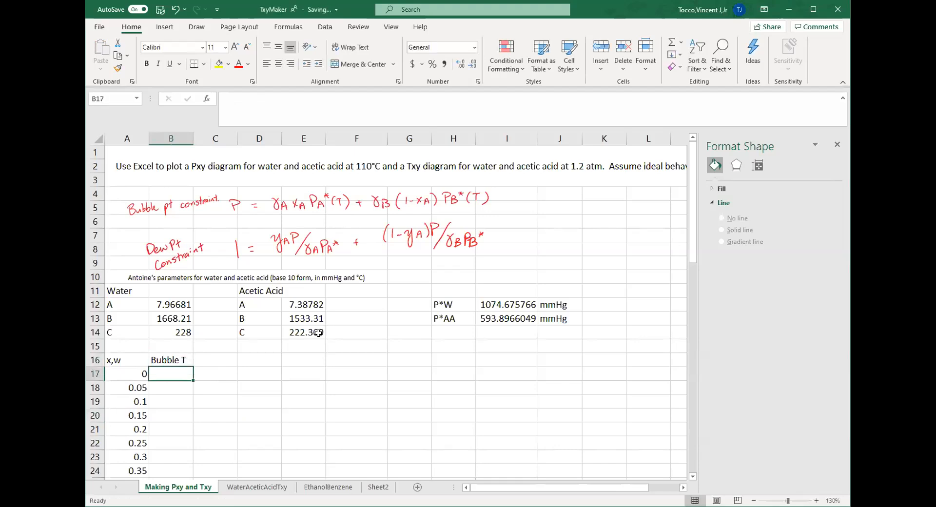
type("110")
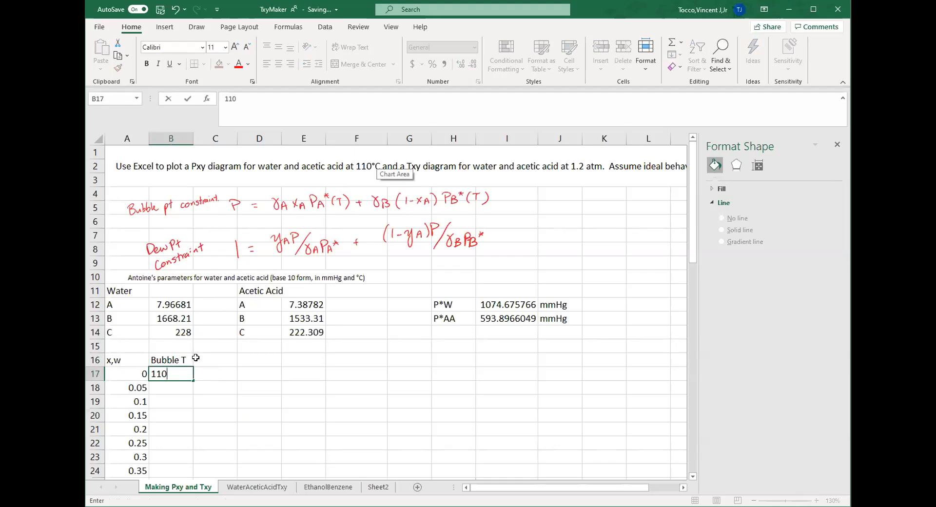
key("Return")
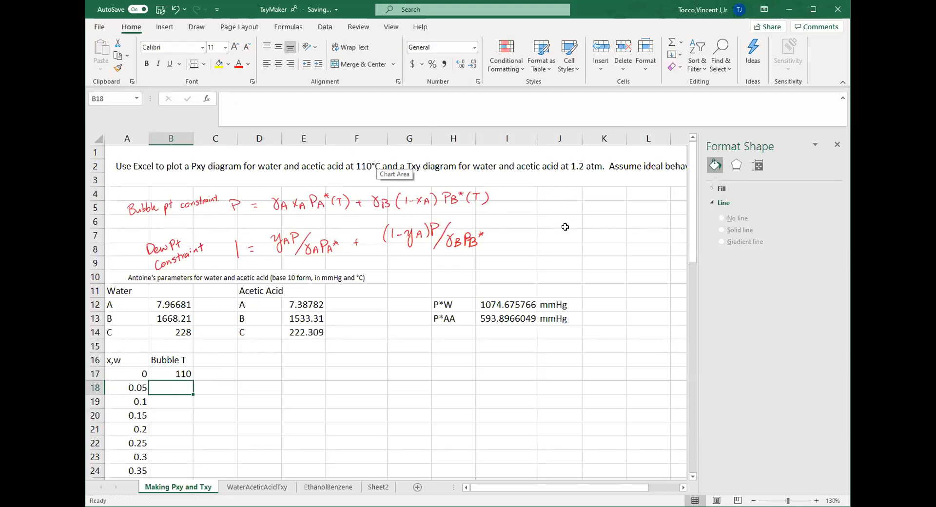
Fill the temperature guess from B17 down to B37, alongside the x,w values.
scroll(565, 227, "down", 12)
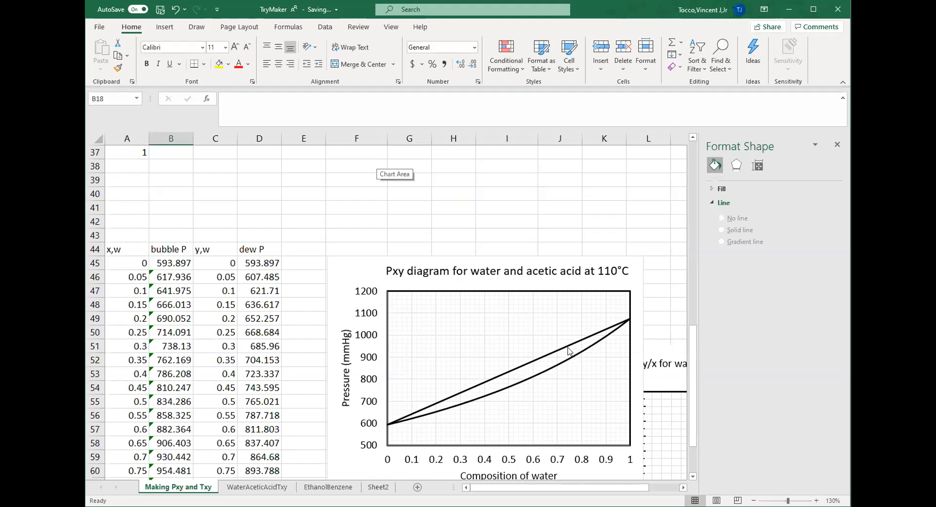
scroll(490, 355, "up", 10)
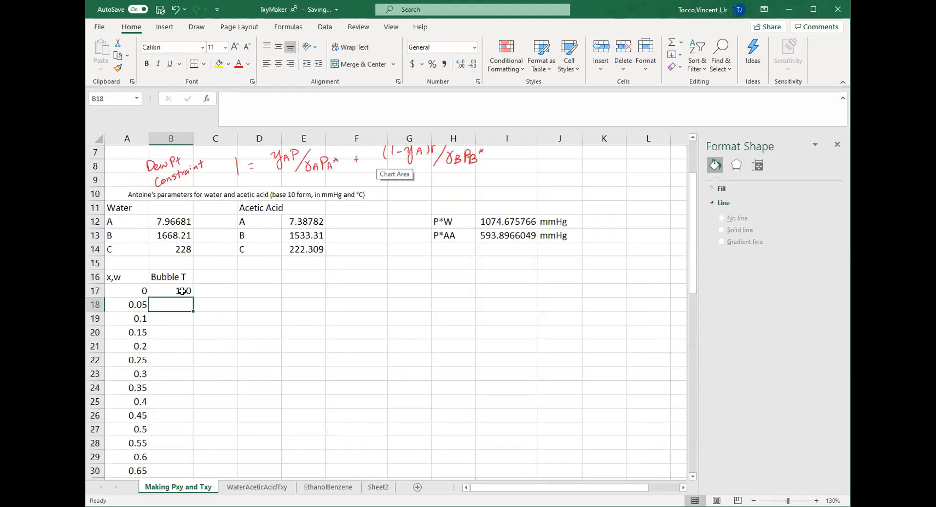
scroll(172, 298, "up", 1)
left_click(167, 326)
double_click(192, 339)
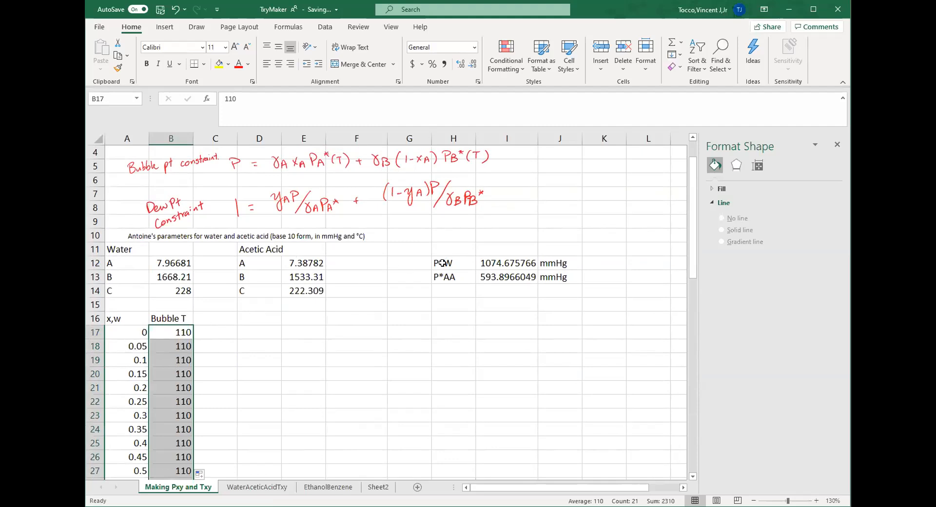
Enter the headings "P*W" in C16 and "P*AA" in D16.
left_click(215, 314)
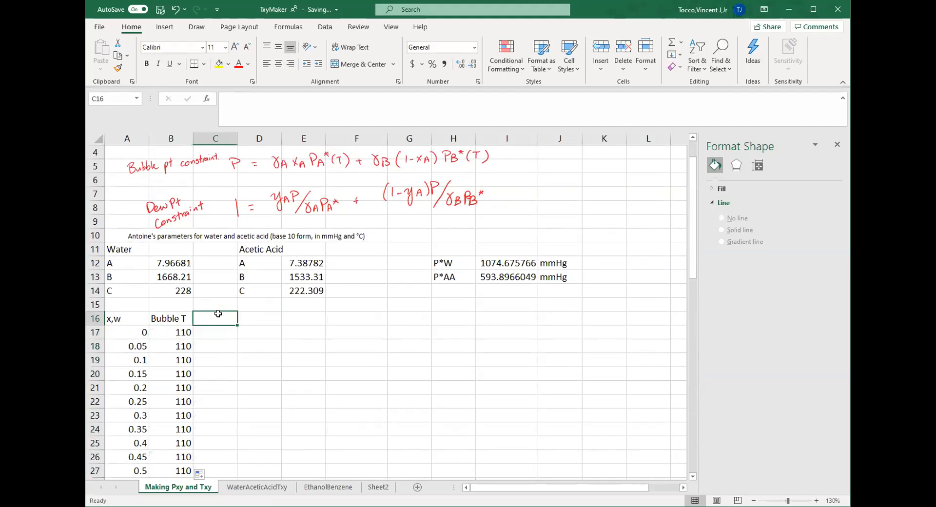
type("P")
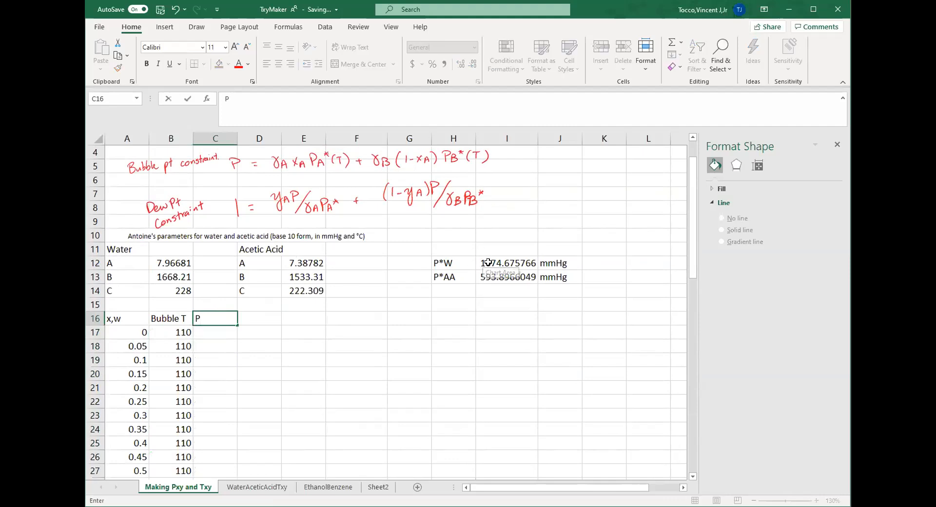
type("*W")
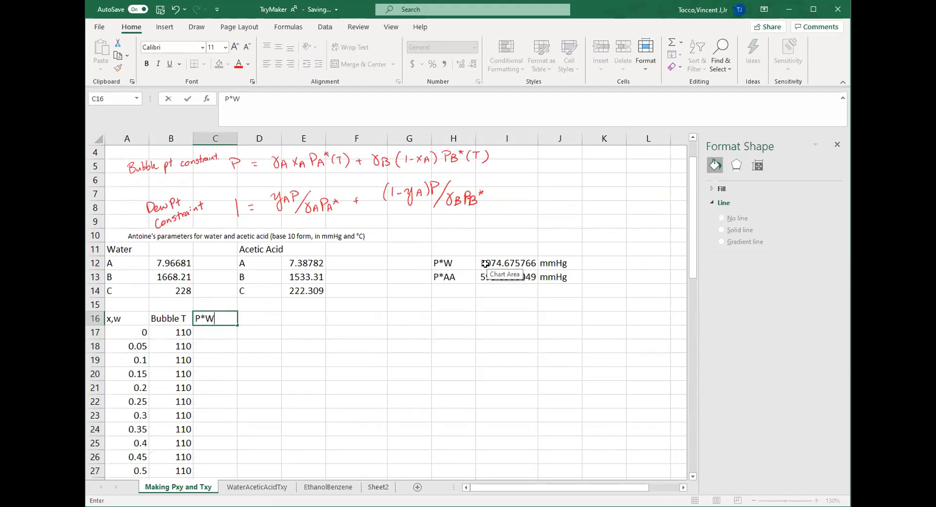
key("Tab")
type("P*AA")
key("Return")
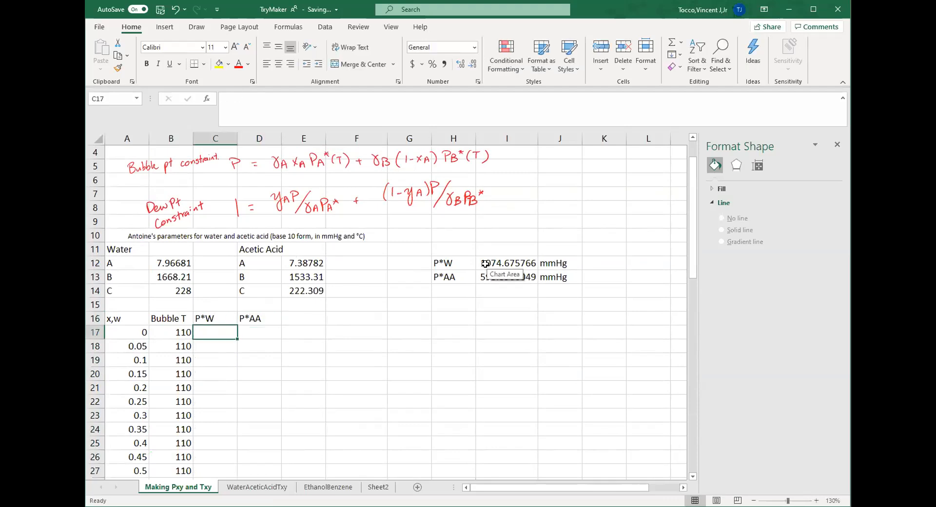
Calculate row-by-row Antoine vapor pressures under P*W and P*AA down to row 37, using =10^($E$12-$E$13/(B17+$E$14)) in D17 for acetic acid.
type("=")
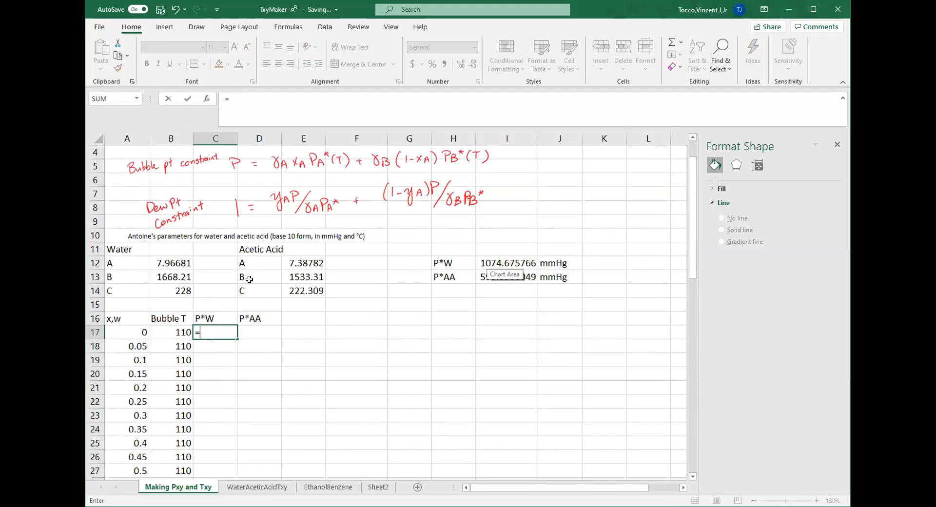
type("10^")
left_click(183, 262)
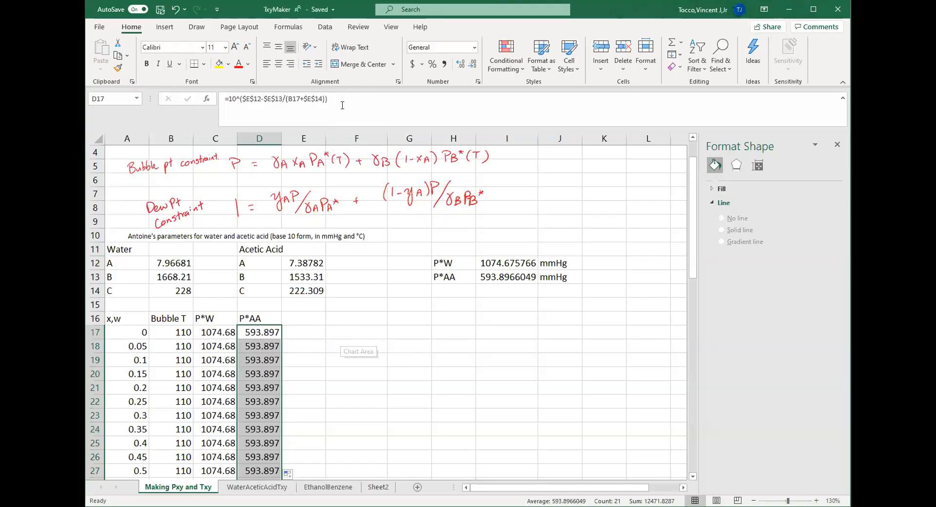
key("F2")
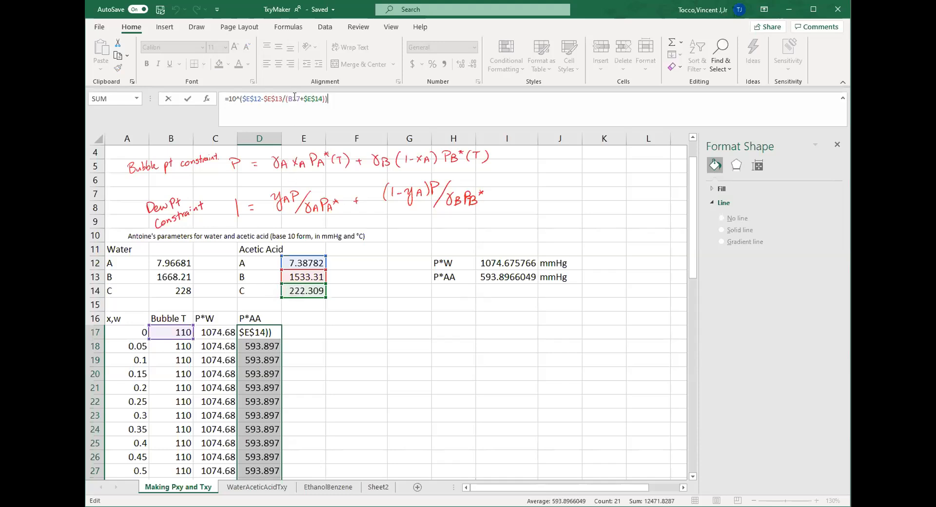
Test the vapor pressure formulas with a temperature of 50 in B17, and restore it to 110.
left_click(167, 332)
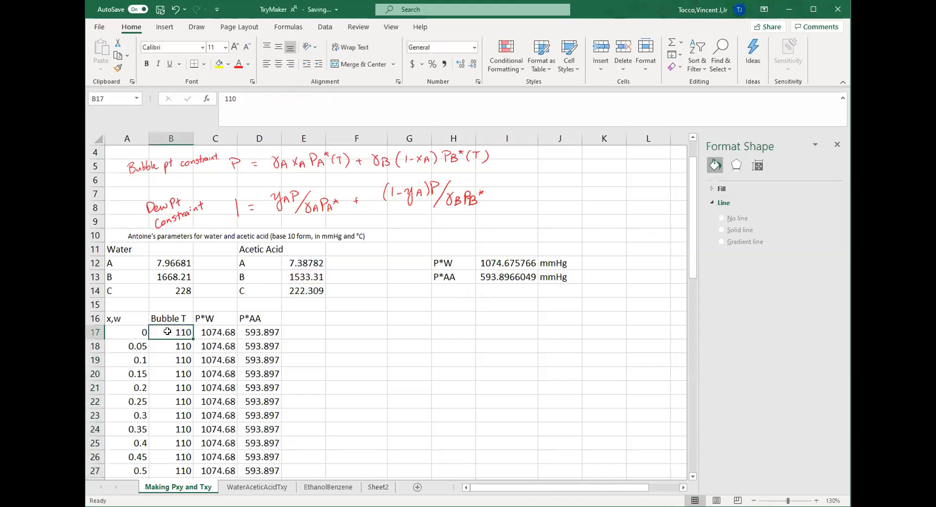
type("50")
key("Return")
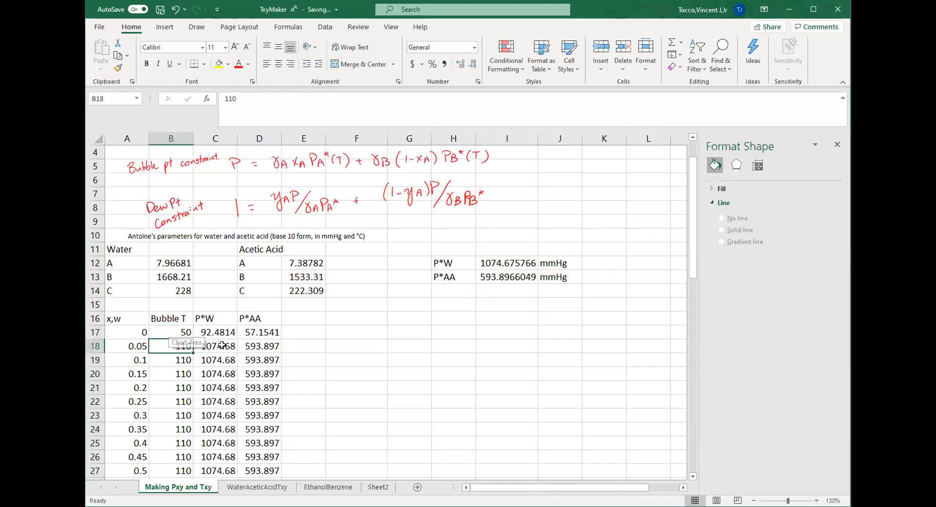
left_click(182, 331)
type("110")
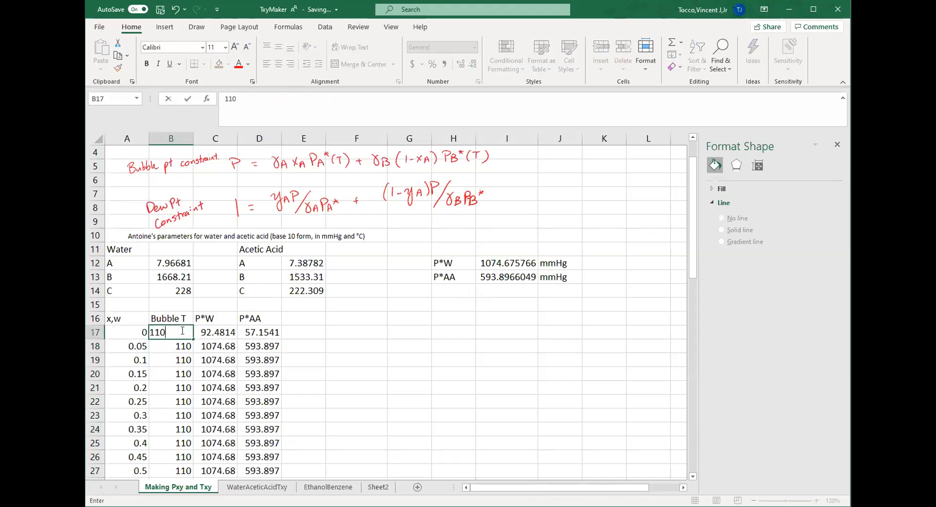
key("Return")
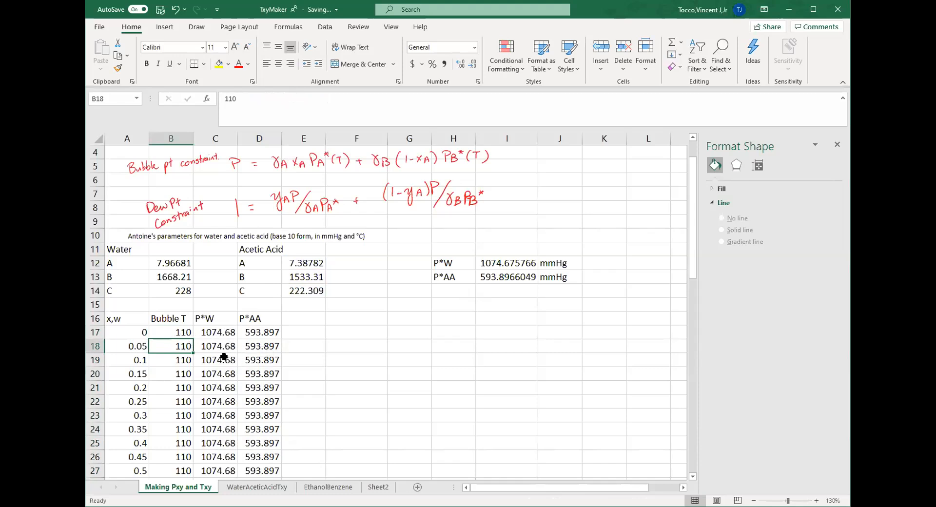
Test the vapor pressure formulas with a temperature of 150 in B17, and restore it to 110.
scroll(182, 337, "down", 1)
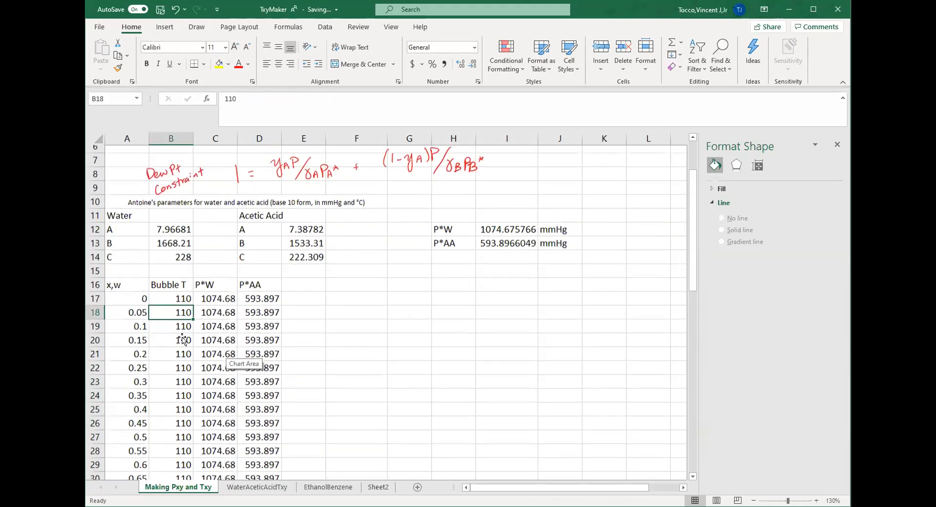
left_click(179, 292)
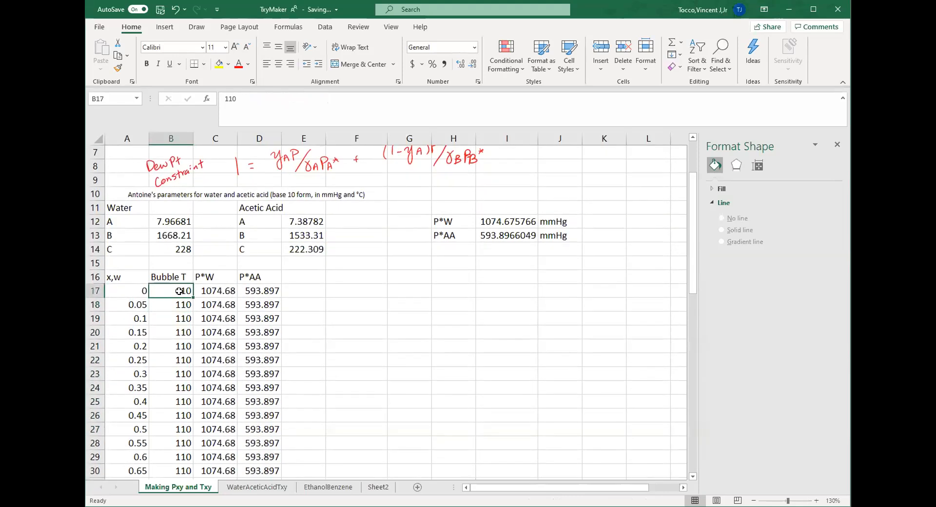
scroll(225, 319, "up", 1)
type("150")
key("Return")
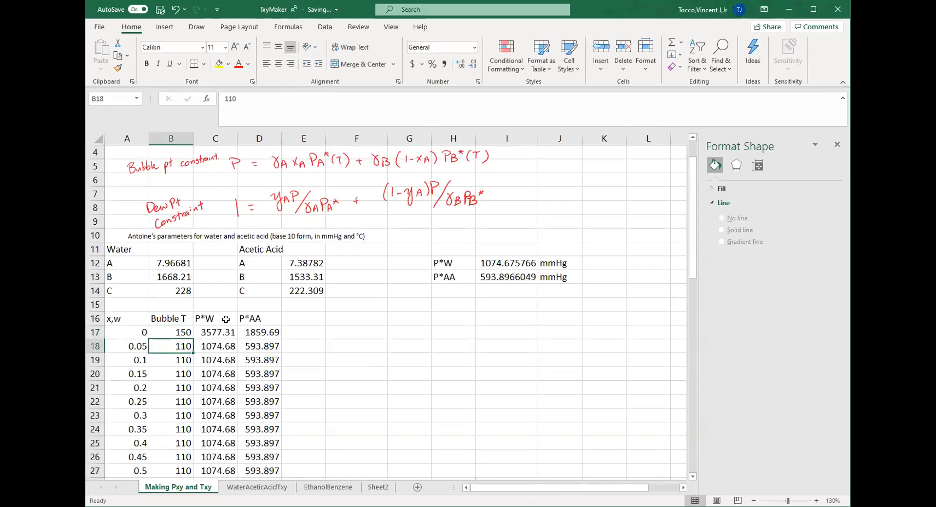
left_click(159, 335)
type("110")
key("Return")
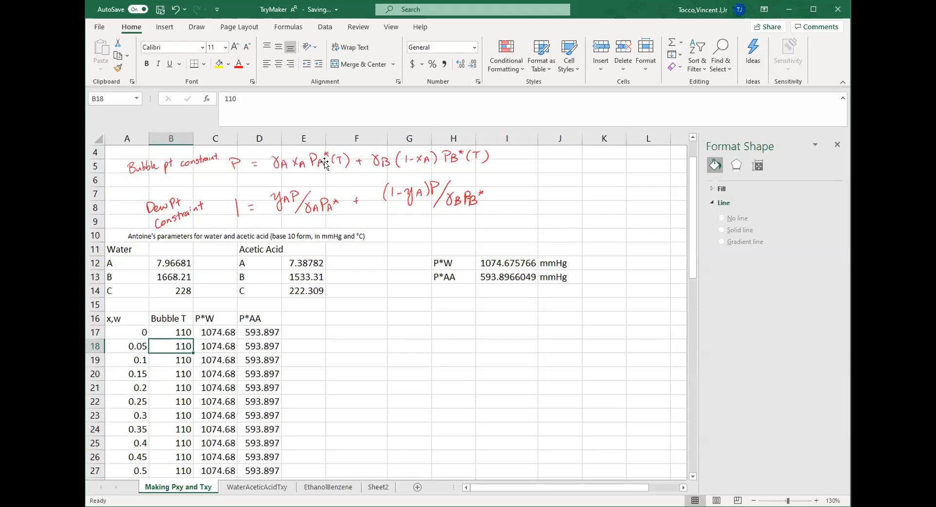
Enter the heading "Bubble Constr" in E16, beside the P*AA heading.
left_click(297, 318)
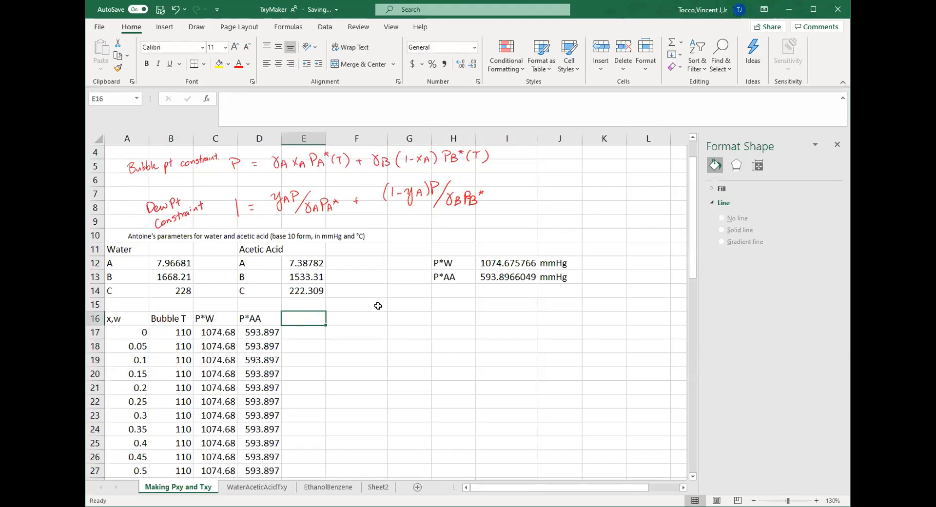
type("So")
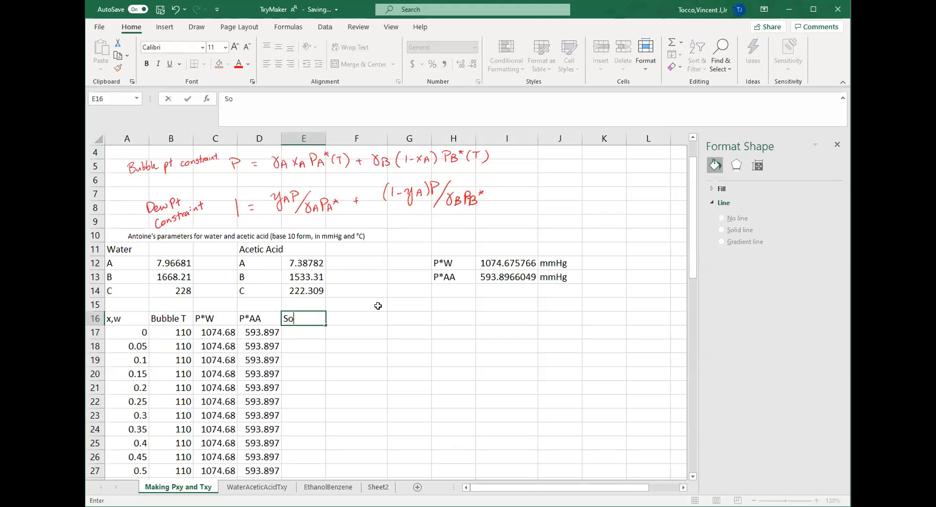
type("l")
key("BackSpace")
key("BackSpace")
key("BackSpace")
type("Bubble COns")
key("BackSpace")
key("BackSpace")
key("BackSpace")
type("onst")
key("Return")
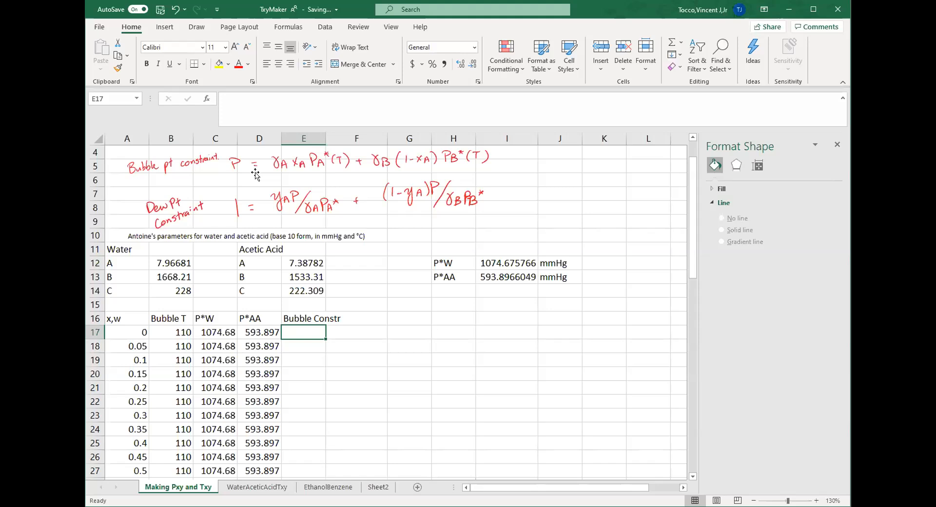
Convert the 1.2 atm system pressure to mmHg in I15 with =1.2*760.
scroll(292, 256, "up", 1)
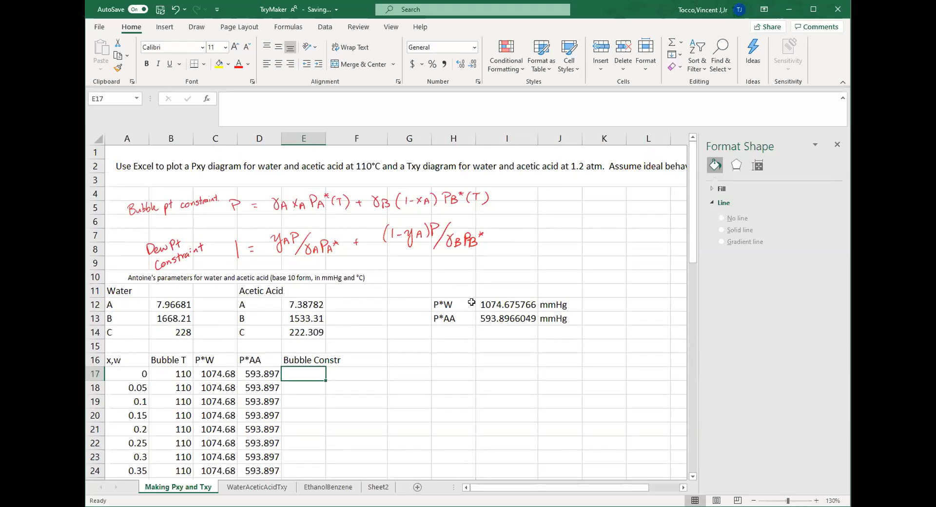
left_click(492, 344)
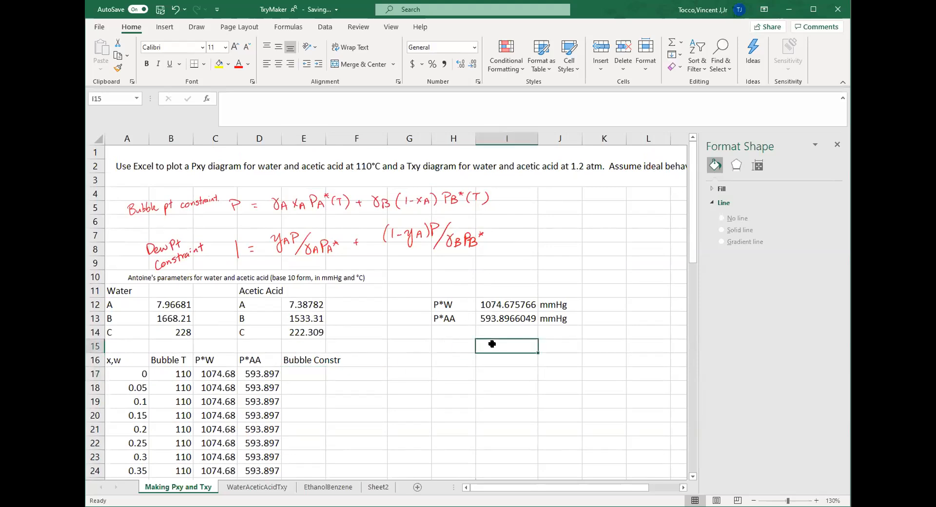
type("=1.2*760")
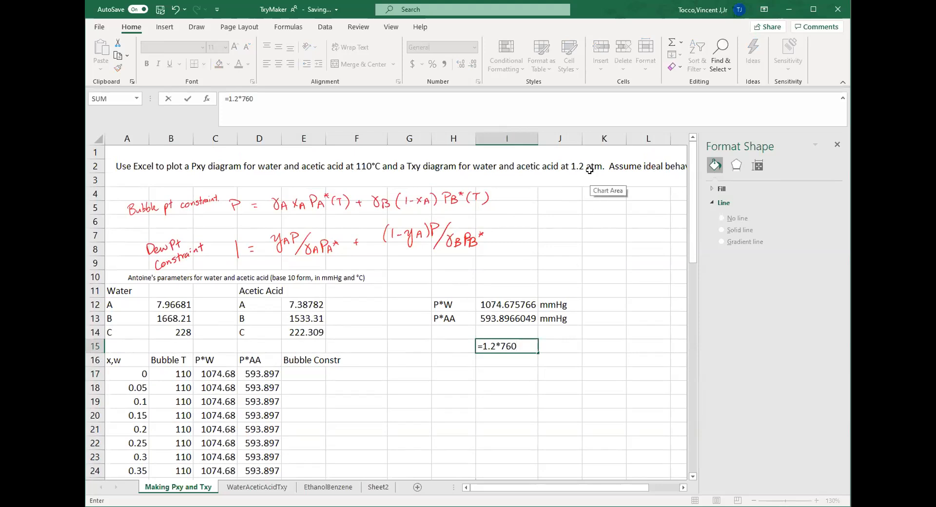
key("Return")
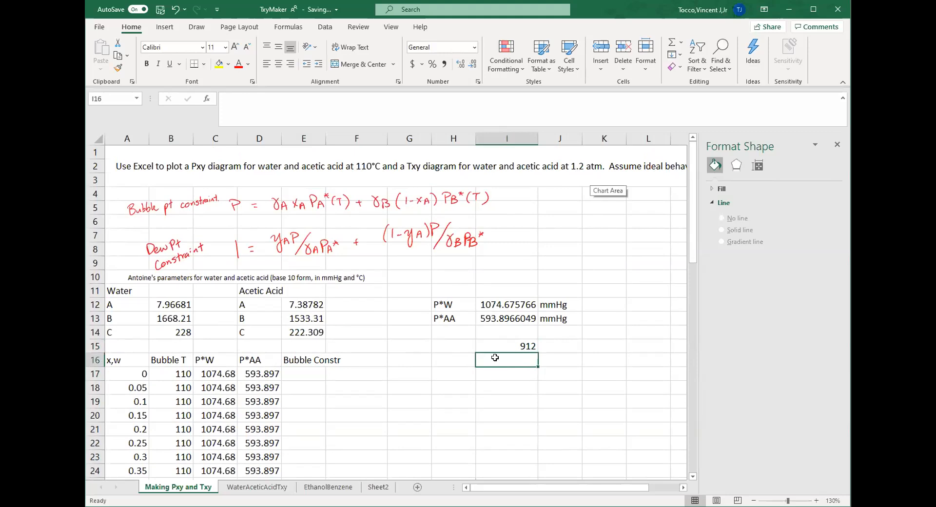
Enter the bubble point constraint formula =912-A17*C17-(1-A17)*D17 in E17.
left_click(299, 372)
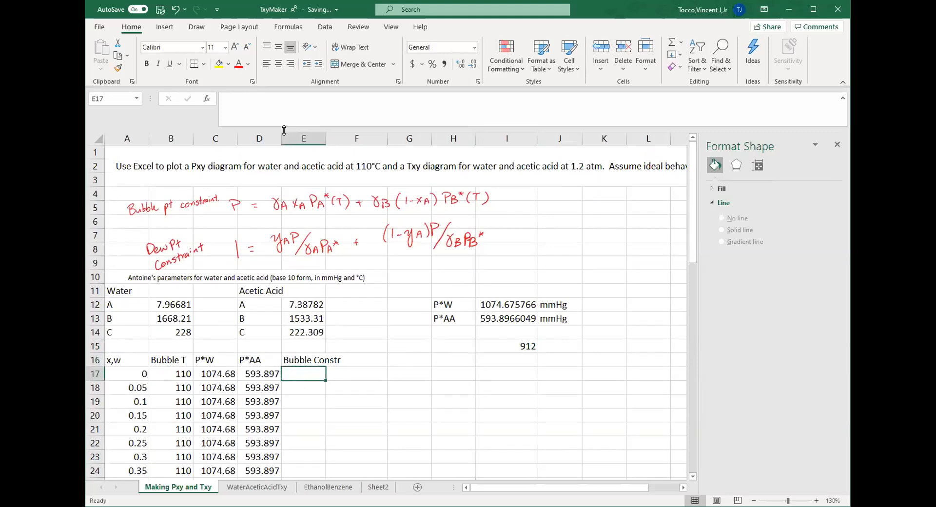
left_click(273, 115)
type("=")
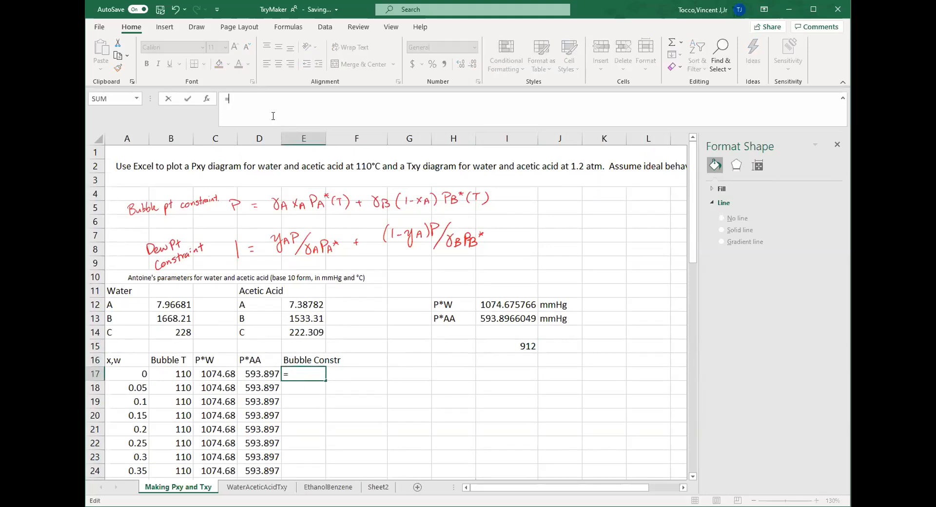
type("912-")
left_click(122, 374)
type("*")
left_click(202, 373)
type("-")
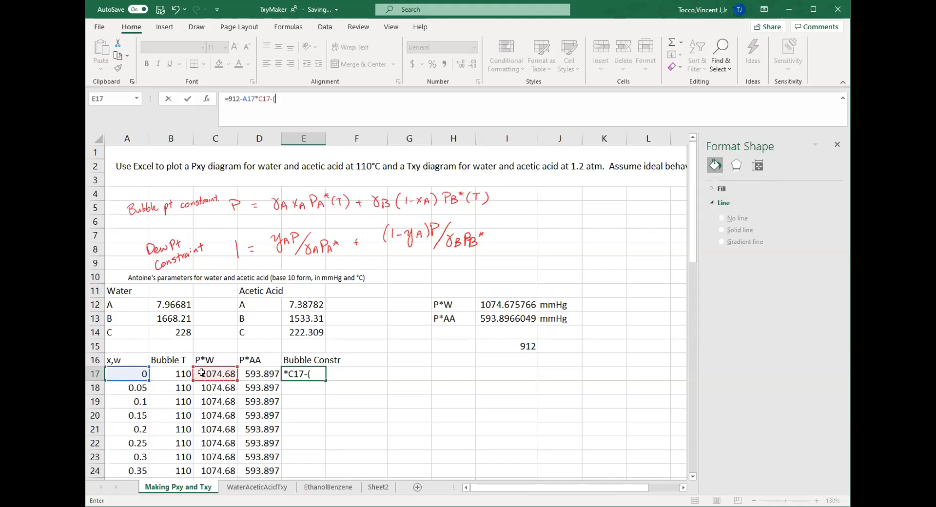
type("(1-")
left_click(120, 374)
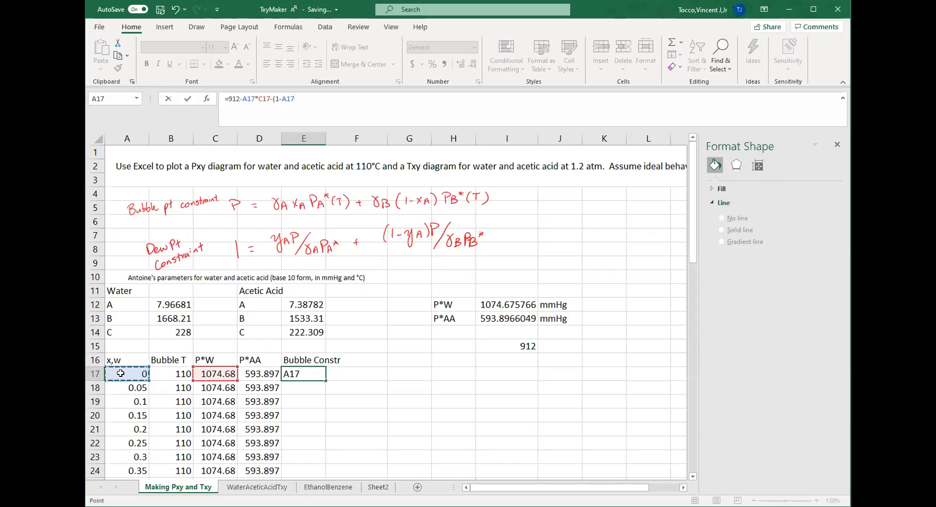
type(")*")
left_click(250, 376)
key("Return")
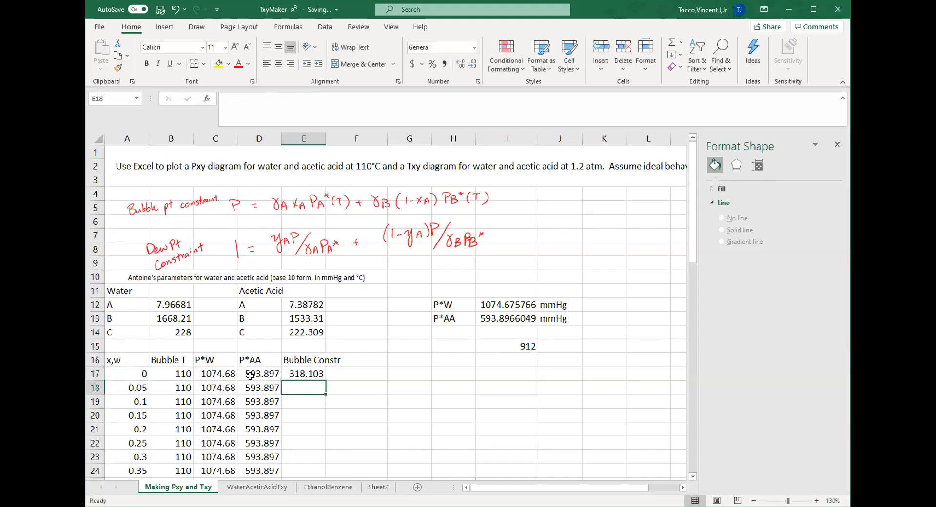
left_click(309, 373)
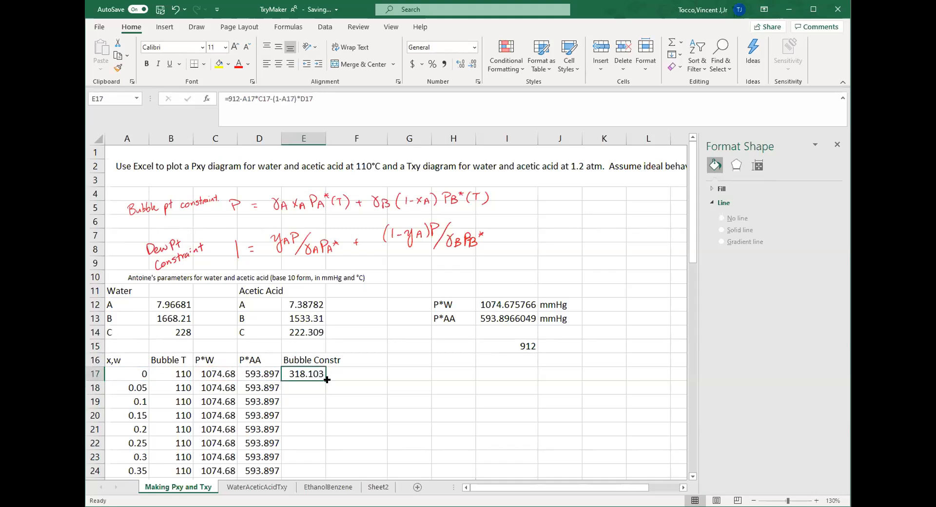
Test the bubble constraint with temperatures of 90 and 95 in B17, and restore it to 110.
left_click(167, 373)
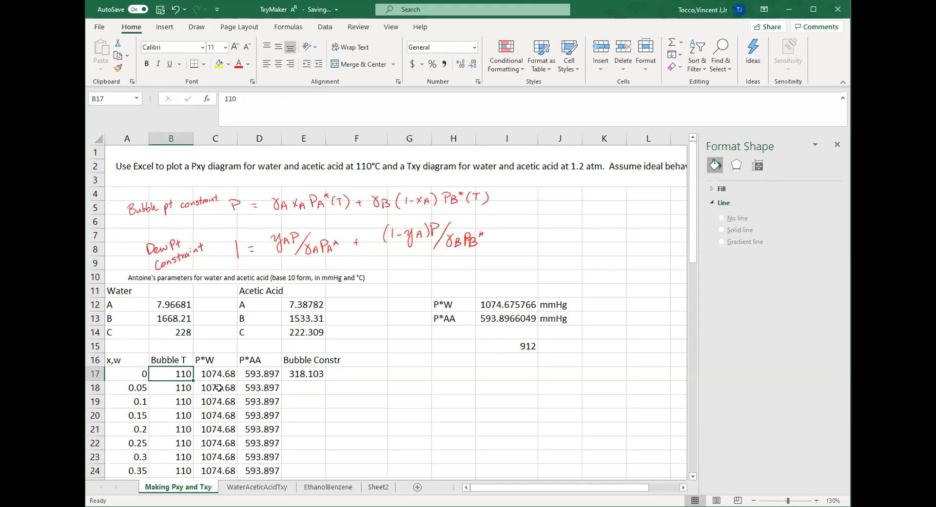
type("90")
key("Return")
key("Up")
type("95")
key("Return")
key("Up")
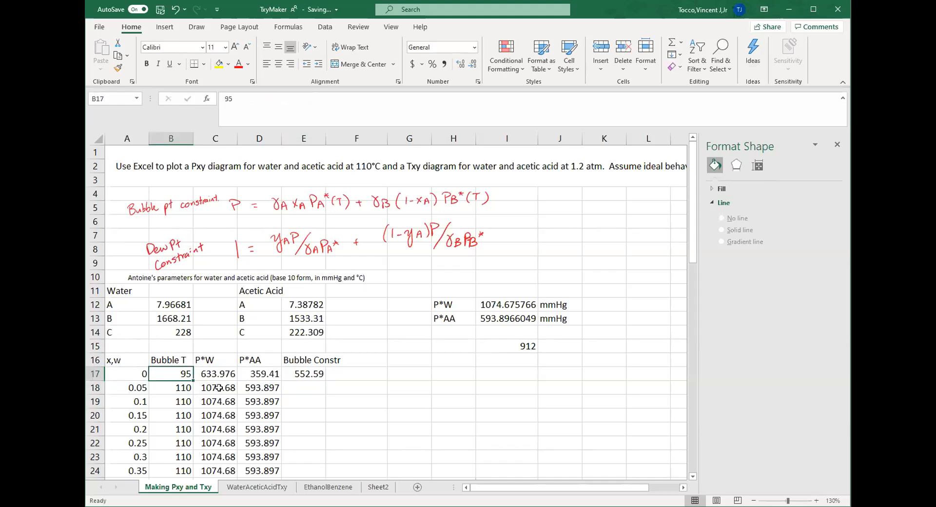
type("110")
key("Return")
key("Up")
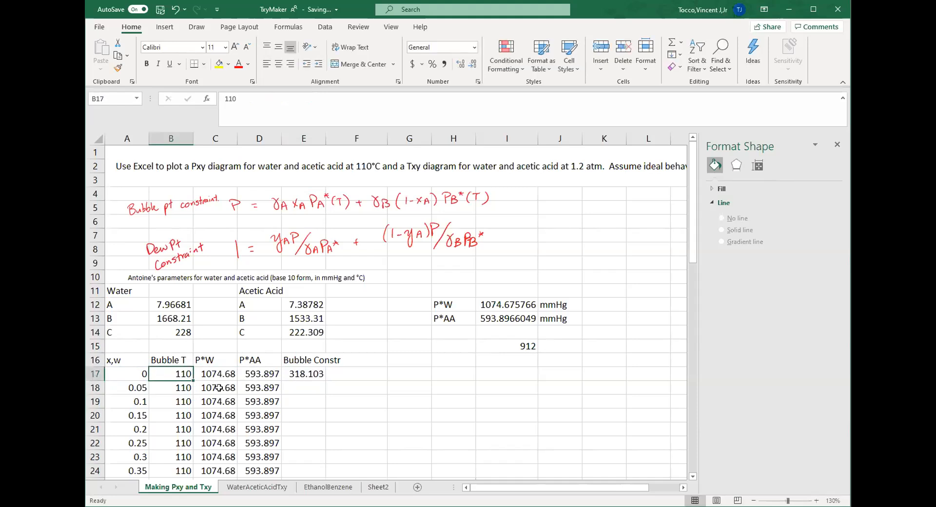
Test the bubble constraint with temperatures of 100 and 98 in B17.
type("100")
key("Return")
key("Up")
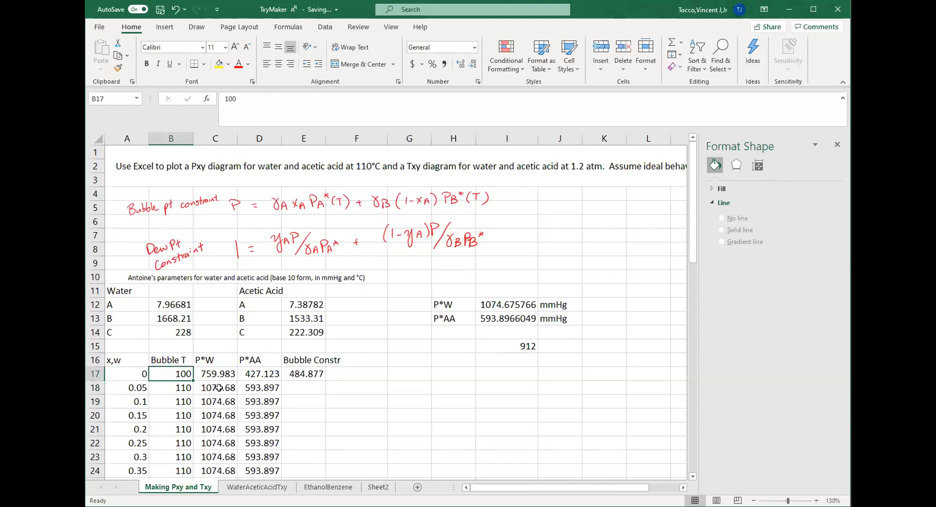
type("98")
key("Return")
key("Up")
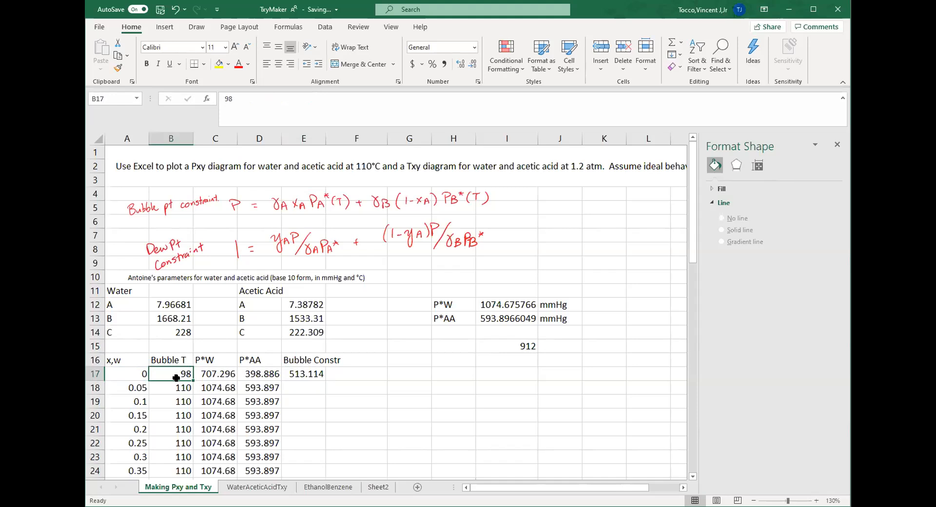
Use Goal Seek to set the bubble constraint in E17 to 0 by changing the temperature in B17.
left_click(324, 28)
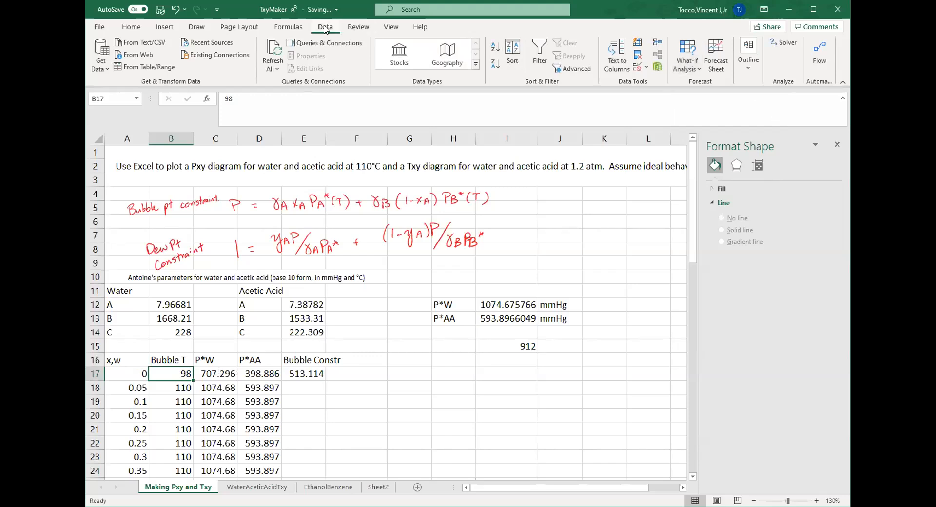
left_click(680, 51)
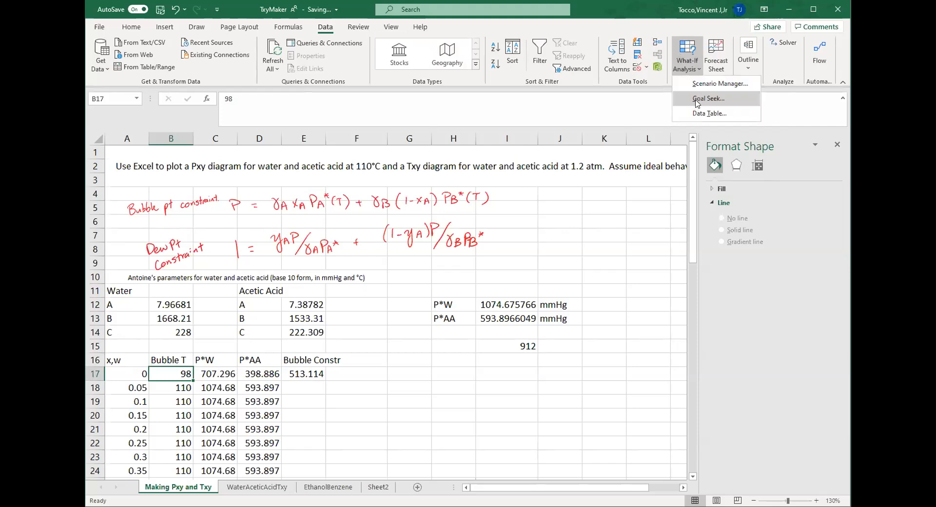
left_click(708, 99)
left_click_drag(550, 245, 514, 211)
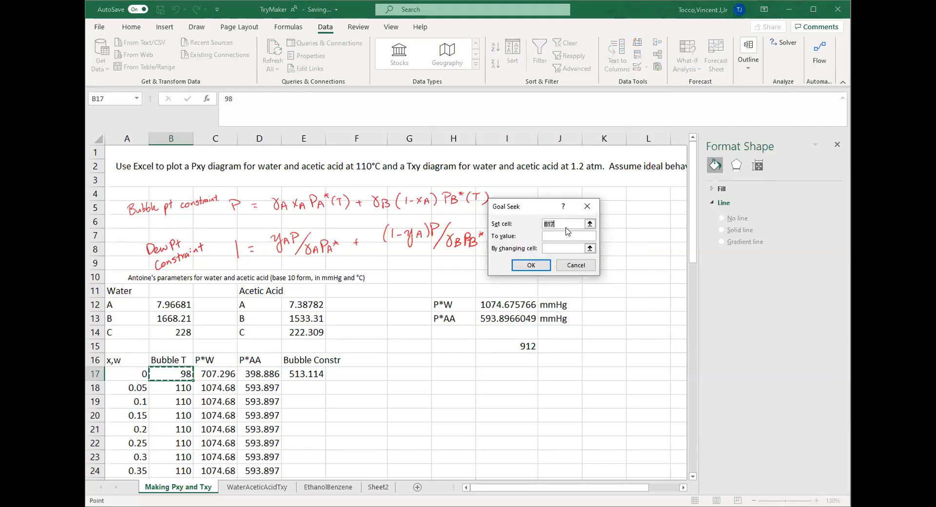
left_click(306, 369)
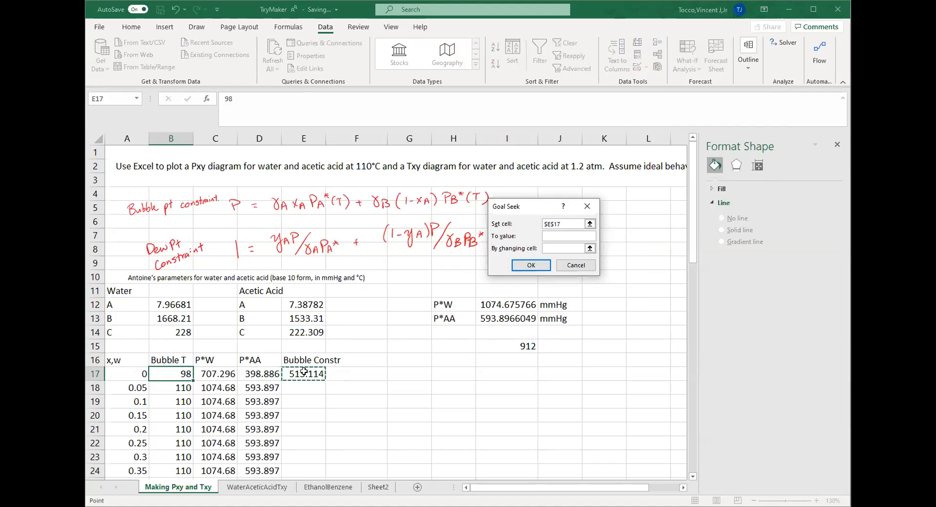
left_click(555, 236)
left_click(162, 374)
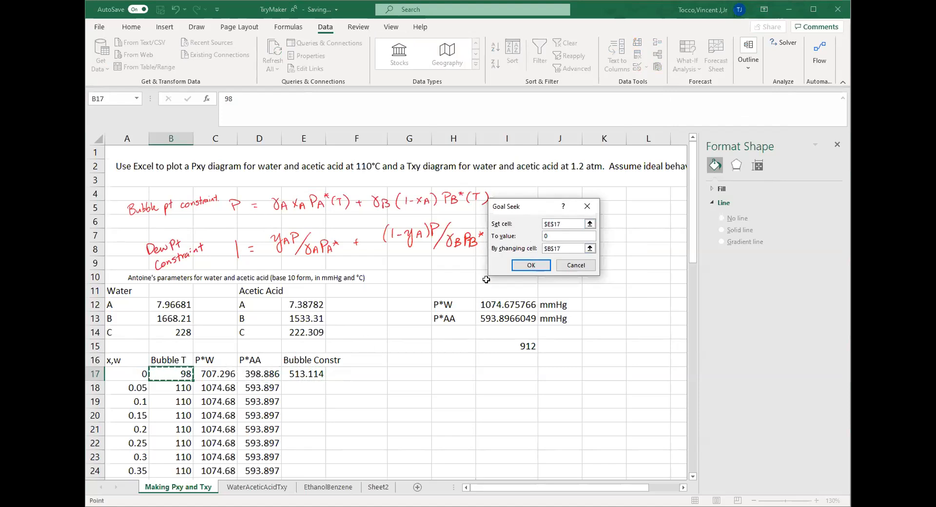
left_click(531, 266)
left_click(531, 265)
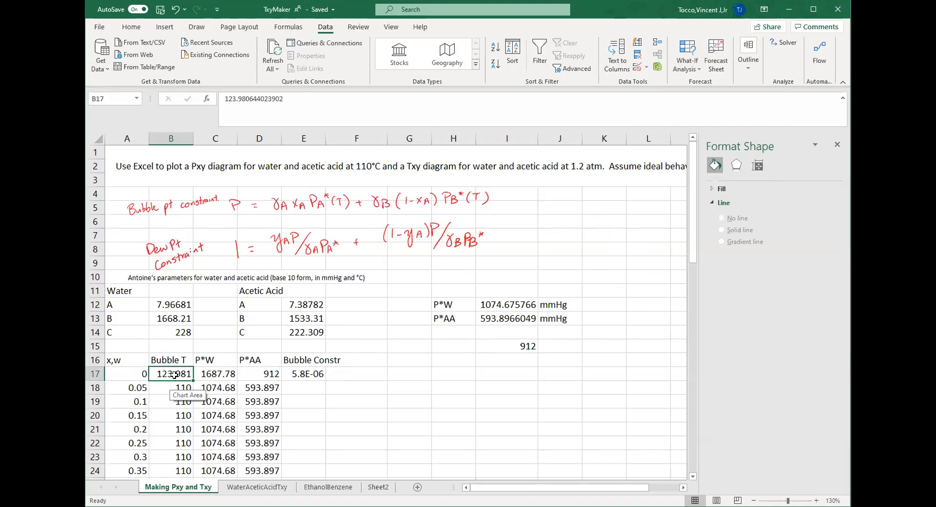
Fill the bubble constraint formula from E17 down to row 37.
scroll(181, 375, "down", 3)
left_click(302, 249)
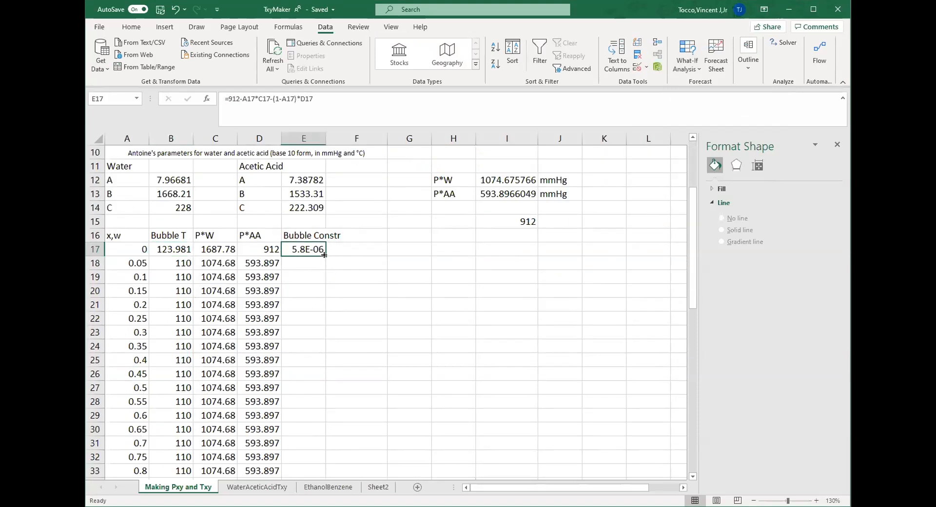
double_click(326, 256)
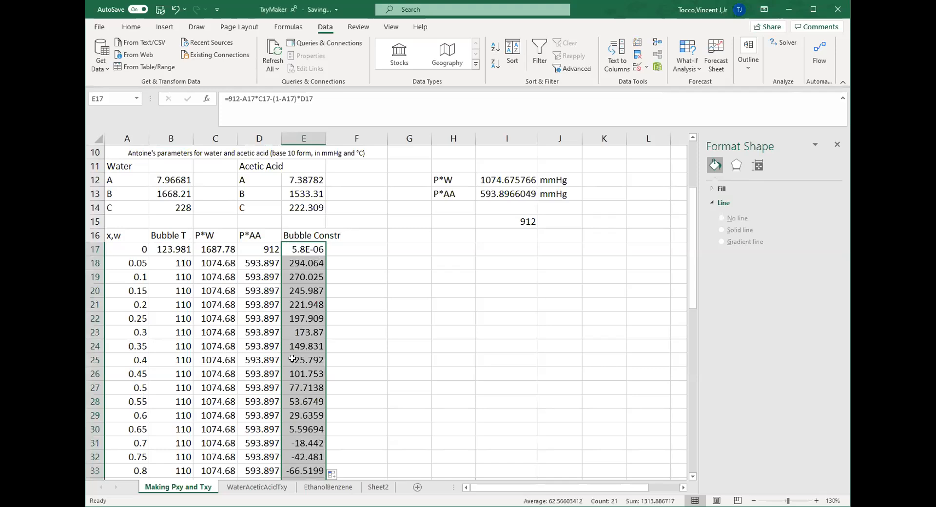
Check the cell references of the copied bubble constraint formulas in E22 and E24.
left_click(306, 320)
left_click(372, 99)
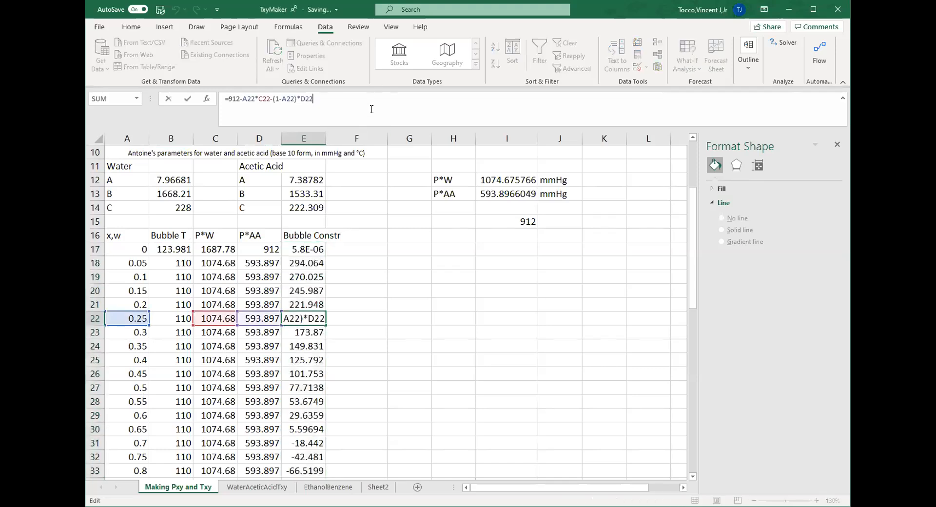
scroll(361, 203, "up", 3)
scroll(366, 210, "down", 2)
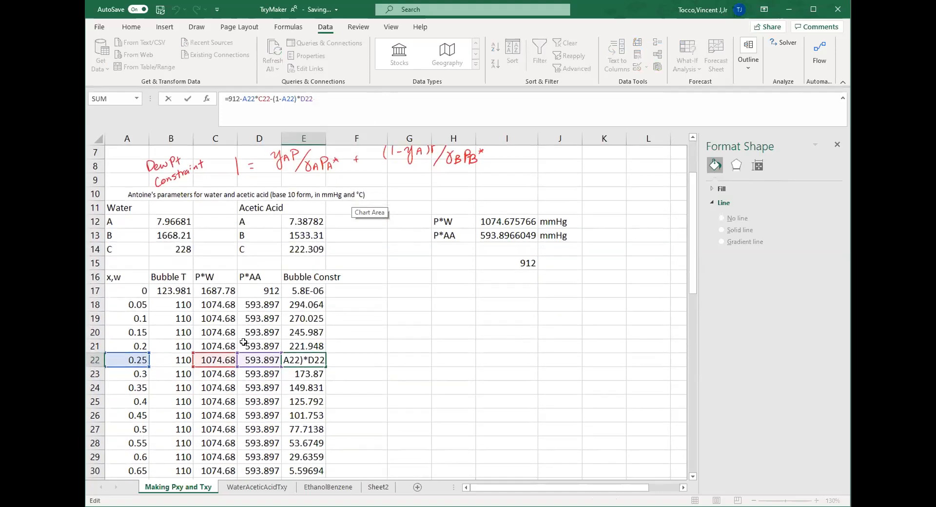
left_click(313, 388)
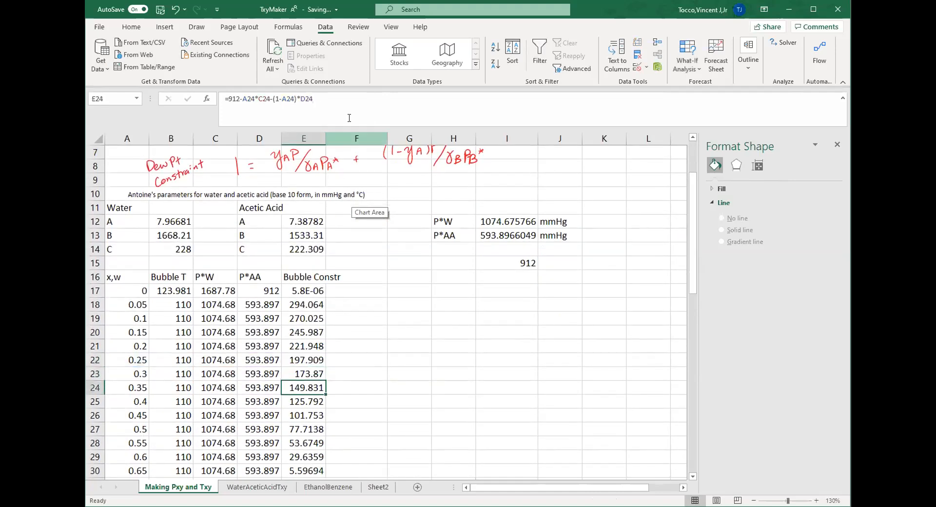
key("F2")
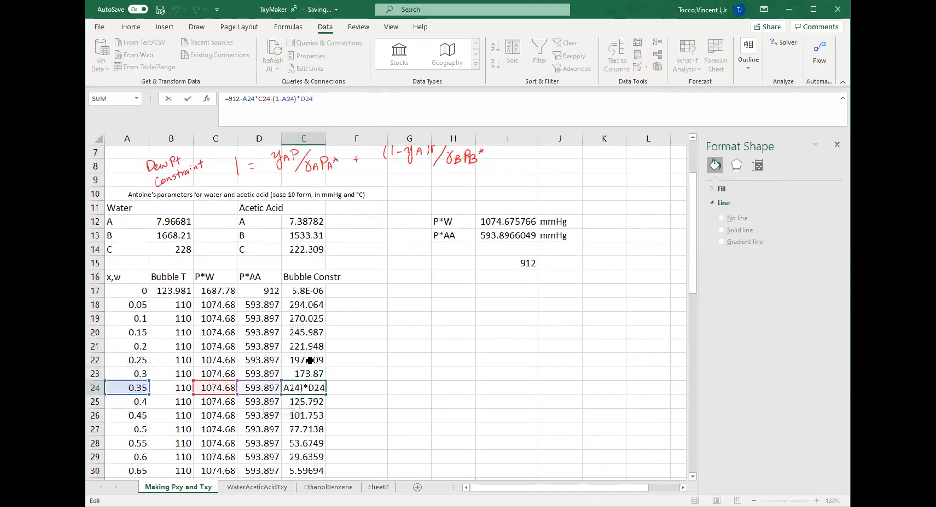
left_click(368, 335)
scroll(360, 331, "up", 1)
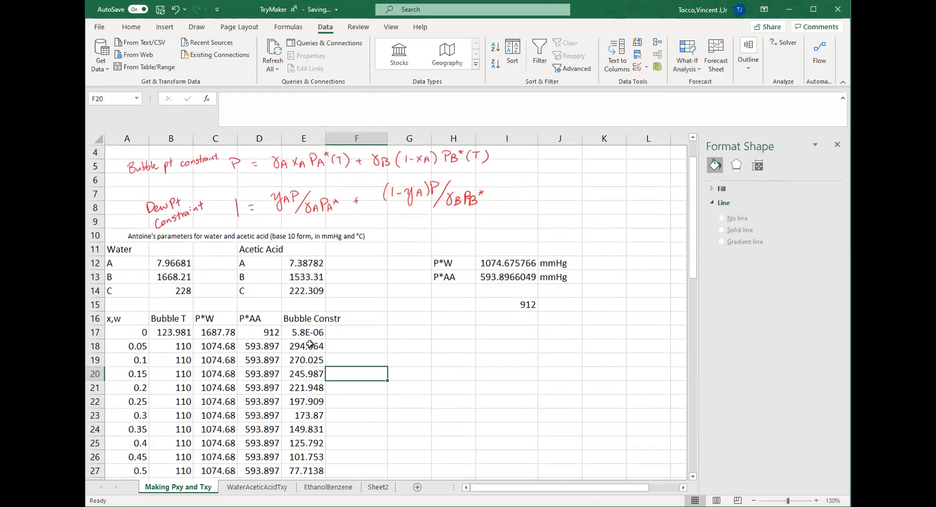
Use Goal Seek to set the bubble constraint in E18 to 0 by changing the temperature in B18.
left_click(308, 344)
scroll(310, 331, "down", 4)
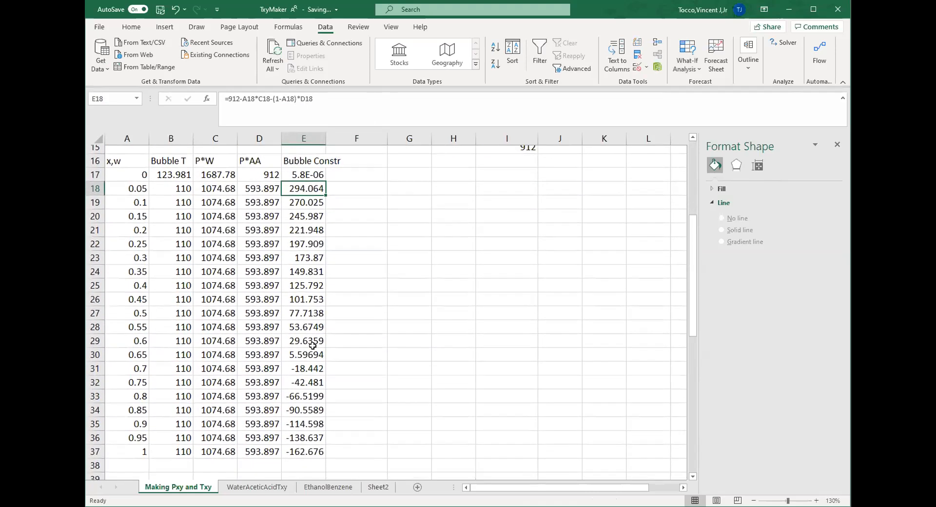
scroll(307, 326, "up", 1)
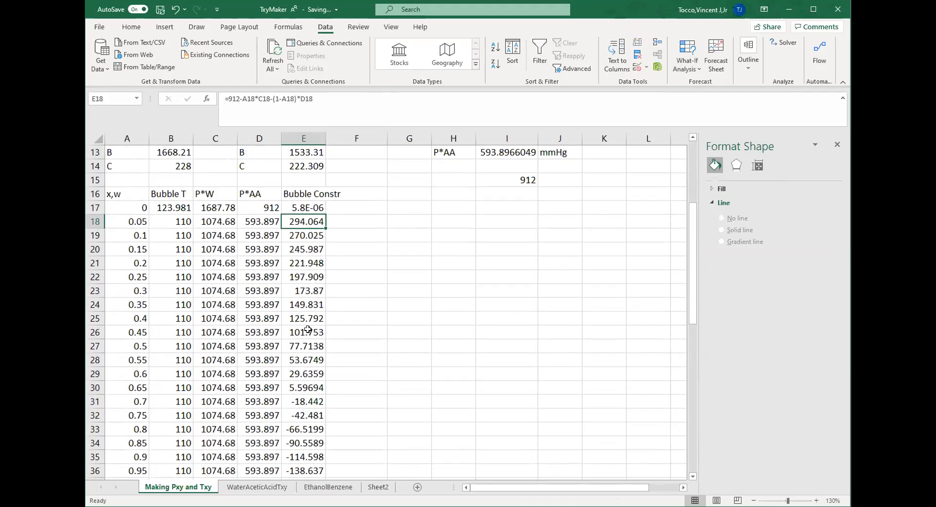
scroll(301, 312, "up", 1)
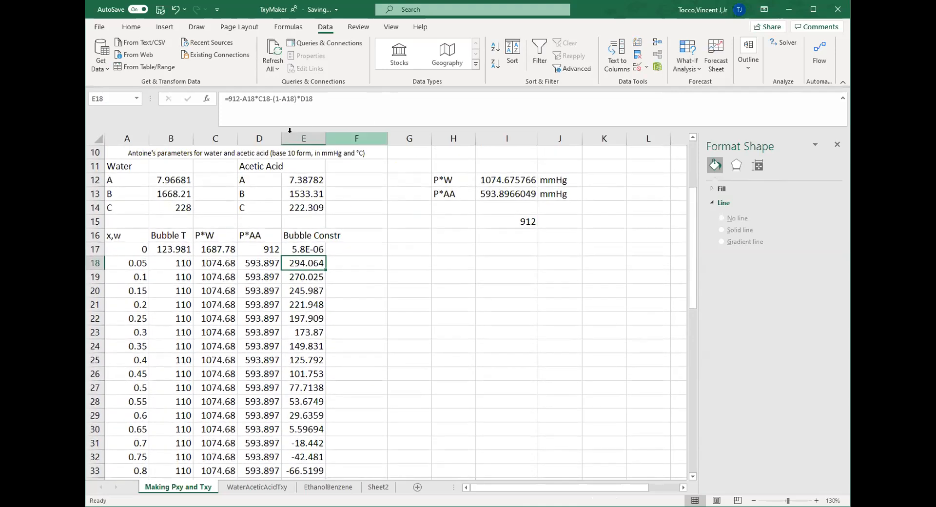
left_click(687, 53)
left_click(702, 108)
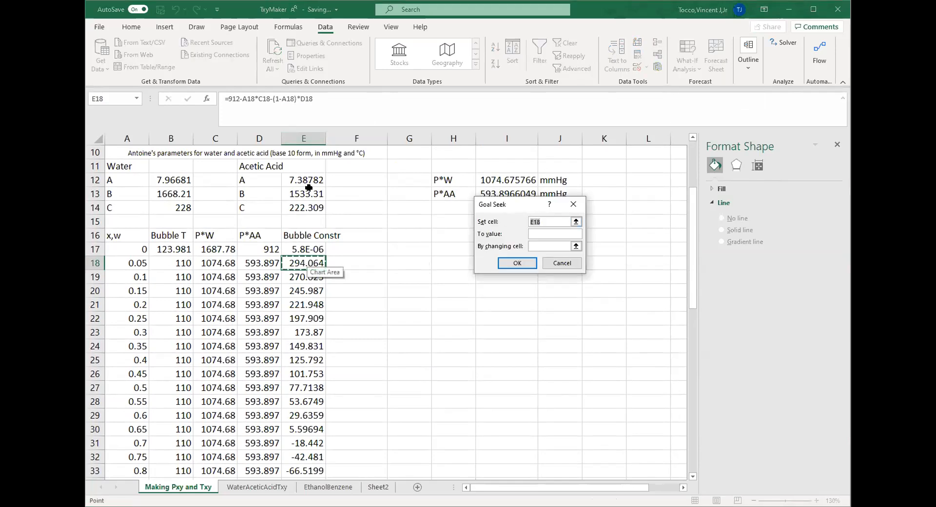
left_click(540, 232)
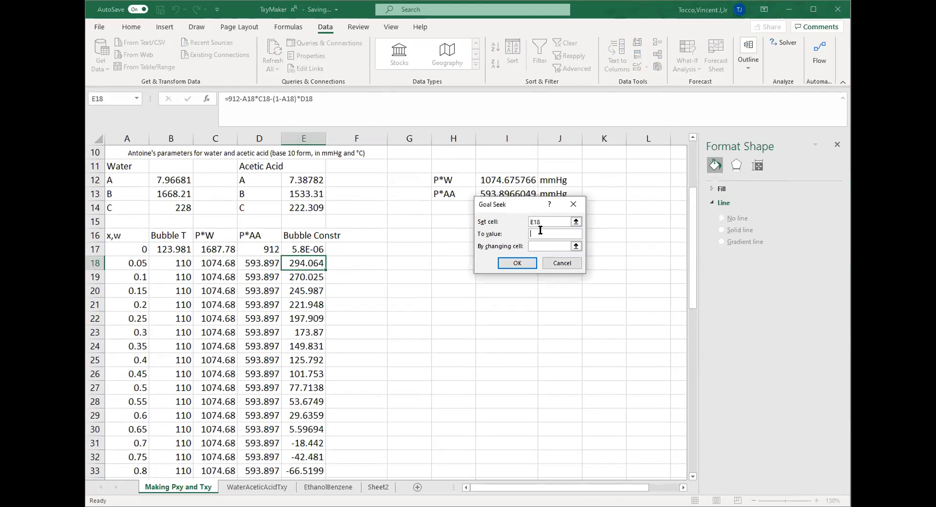
left_click(175, 266)
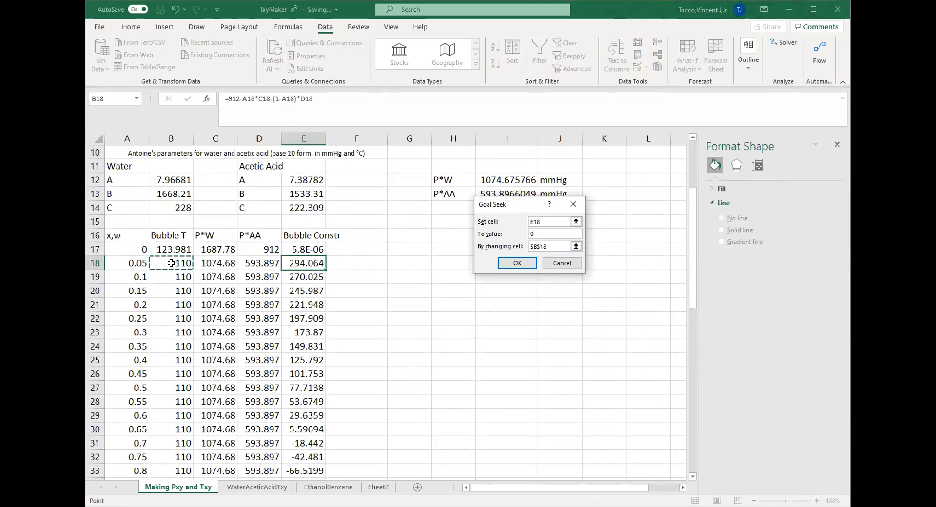
left_click(510, 266)
left_click(515, 263)
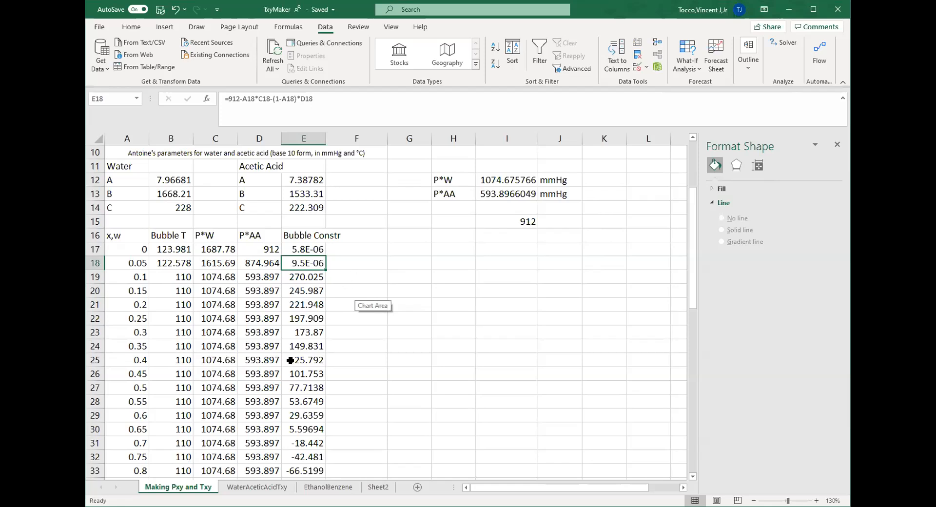
Set up Solver with objective E17 at a value of 0 by changing the bubble temperatures in B17:B37.
left_click(356, 268)
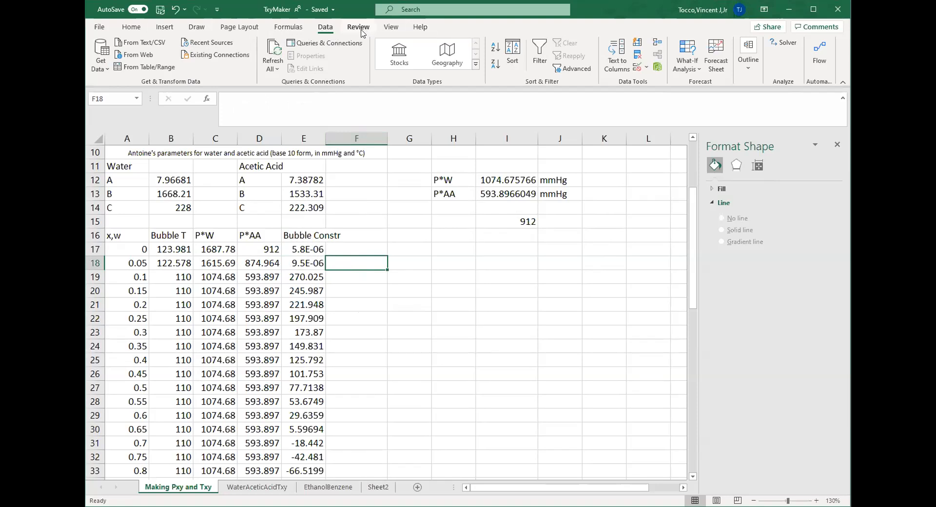
left_click(784, 45)
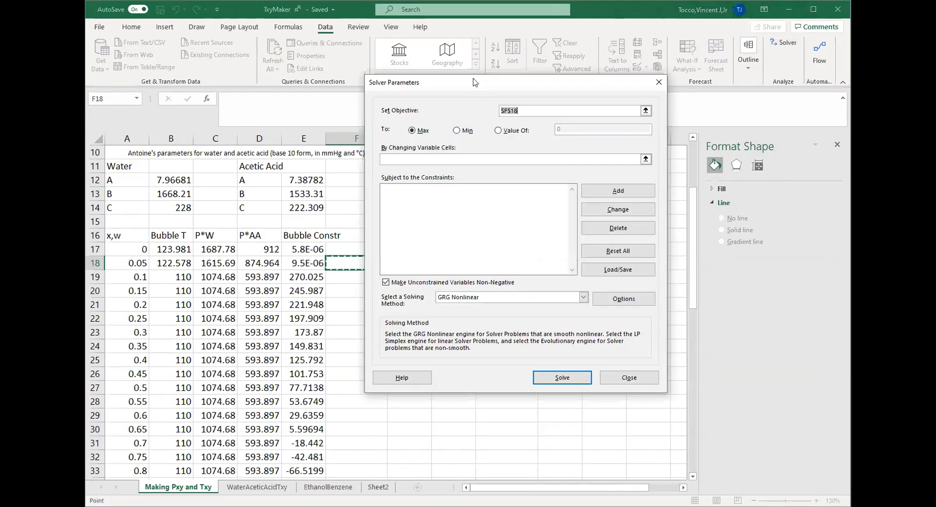
left_click_drag(473, 82, 502, 109)
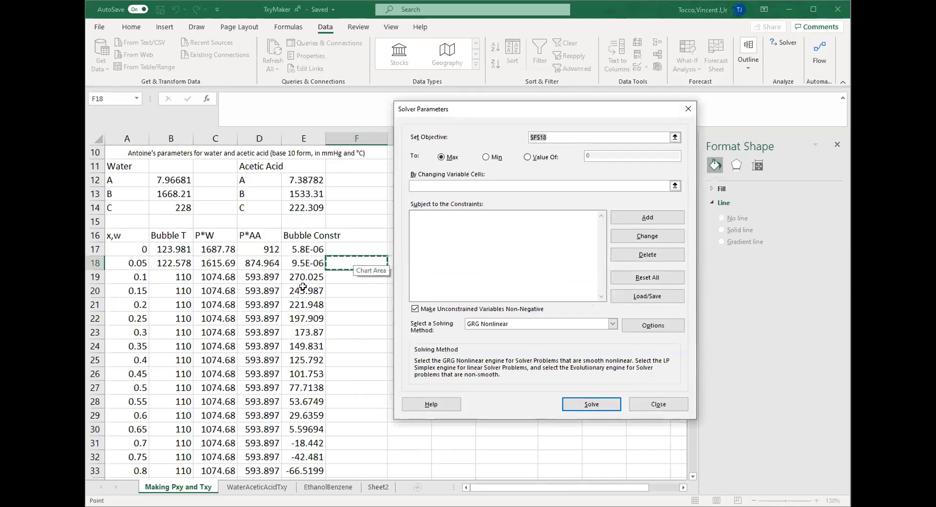
left_click(301, 247)
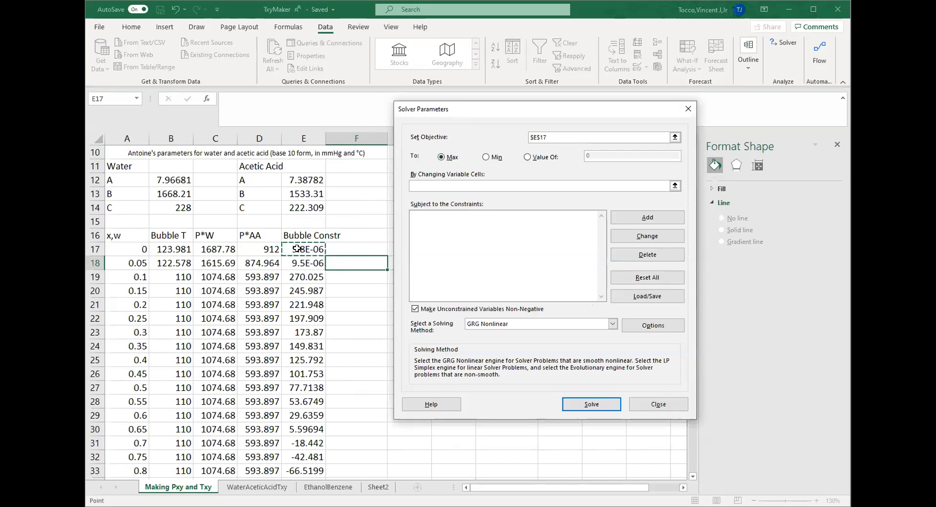
left_click(528, 157)
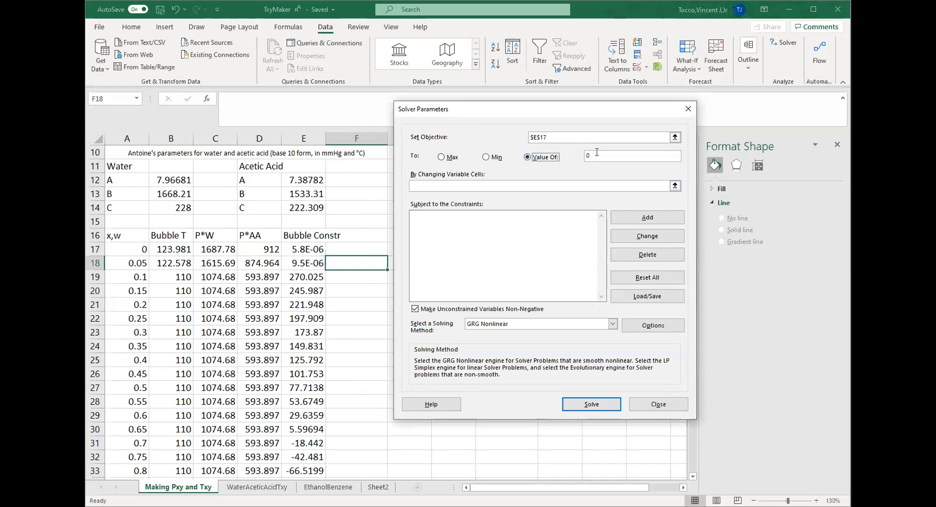
left_click(561, 186)
left_click(167, 249)
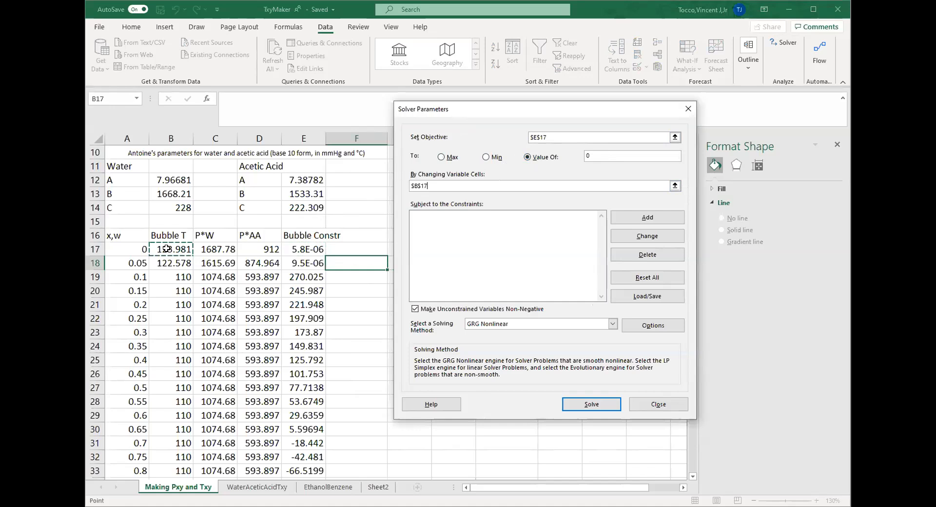
left_click_drag(167, 248, 171, 481)
left_click(464, 220)
Add a Solver constraint requiring the bubble constraint cells E18:E37 to equal 0.
left_click(628, 222)
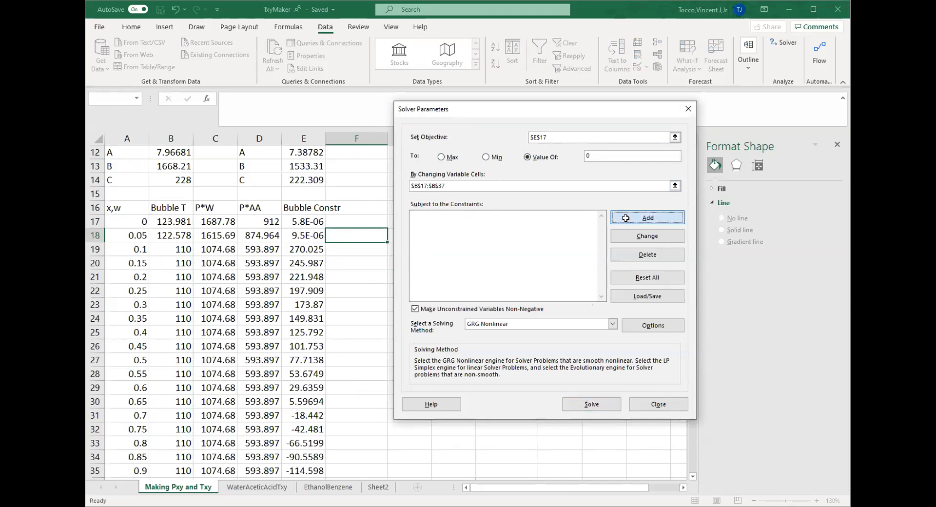
left_click(305, 235)
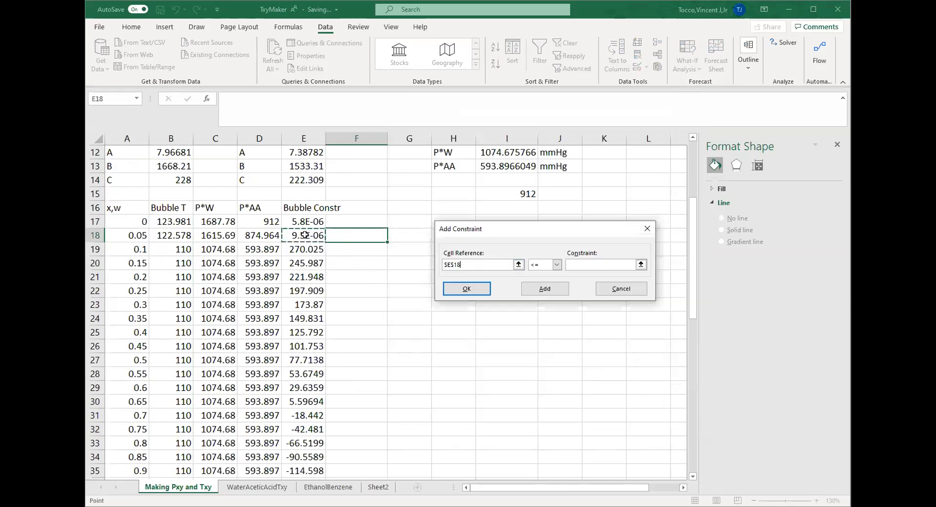
left_click_drag(305, 235, 313, 460)
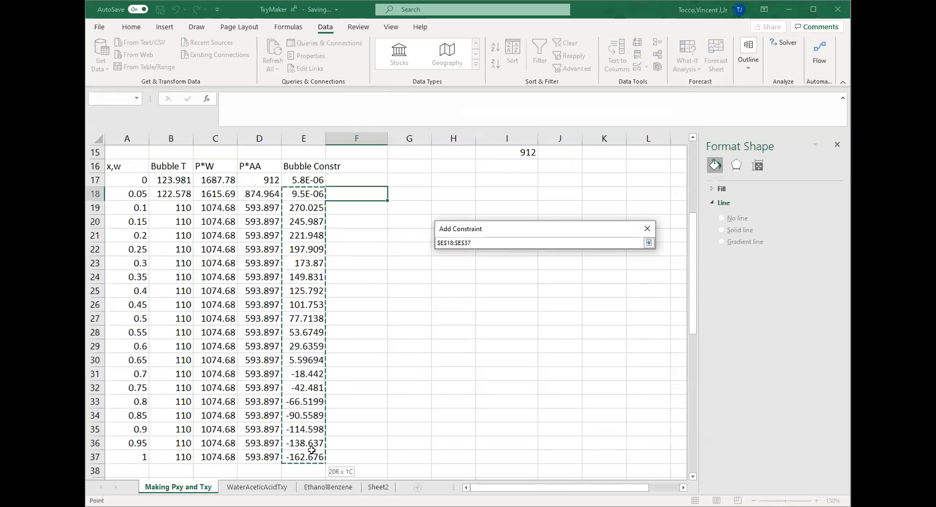
left_click(557, 264)
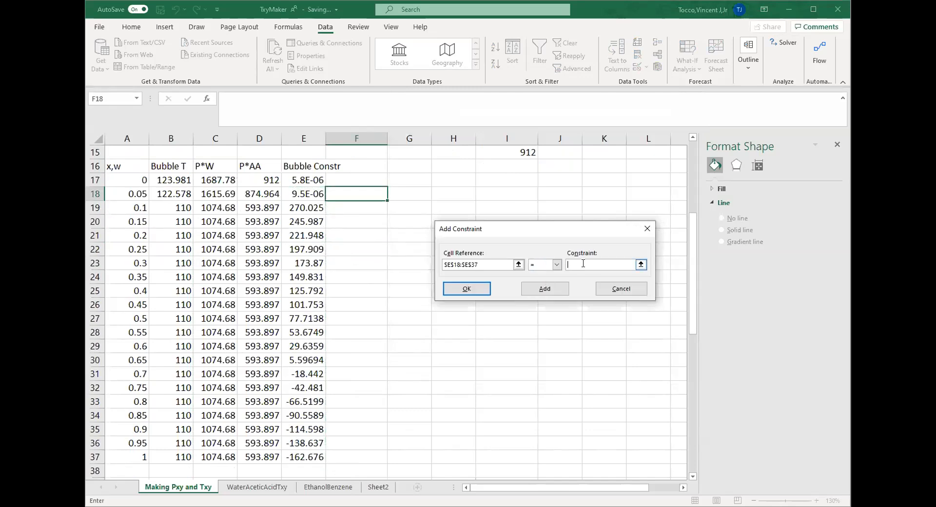
left_click(477, 290)
Allow unconstrained variables to be negative, solve with GRG Nonlinear, and keep the Solver solution.
left_click(427, 309)
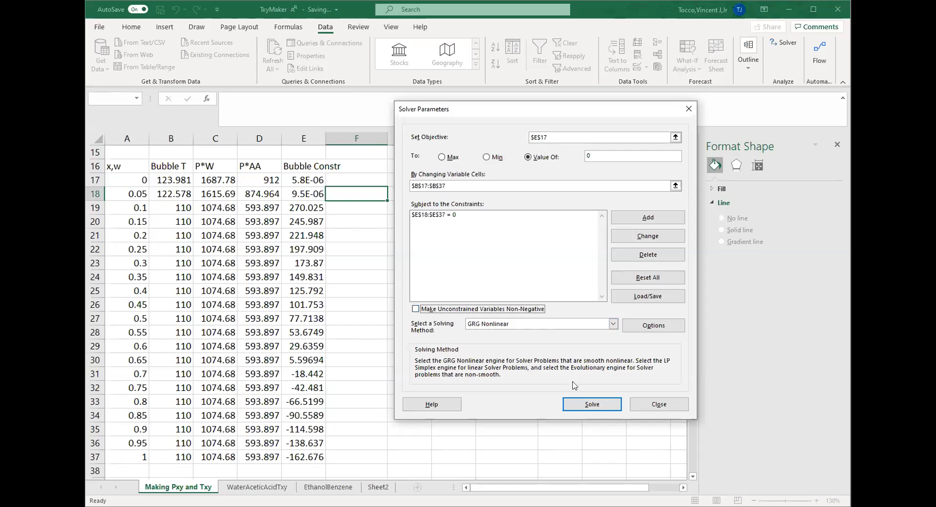
left_click(589, 407)
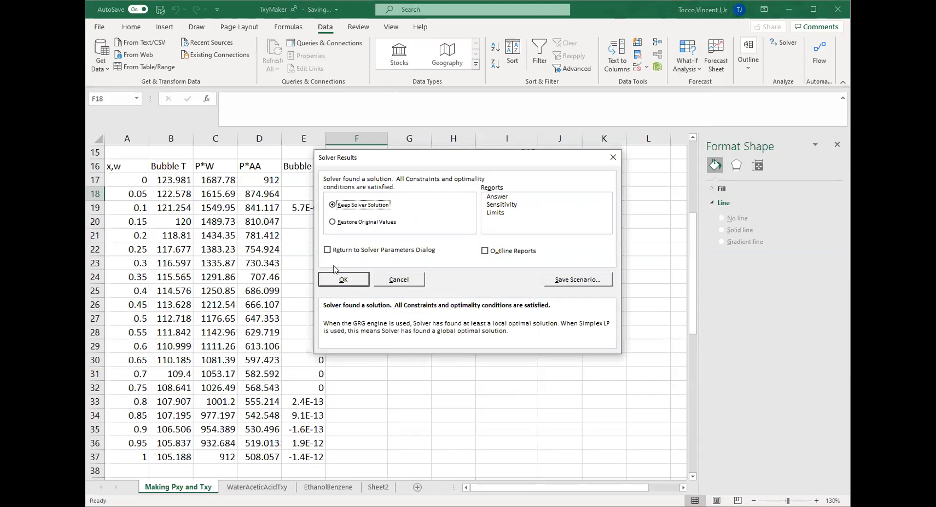
left_click(343, 280)
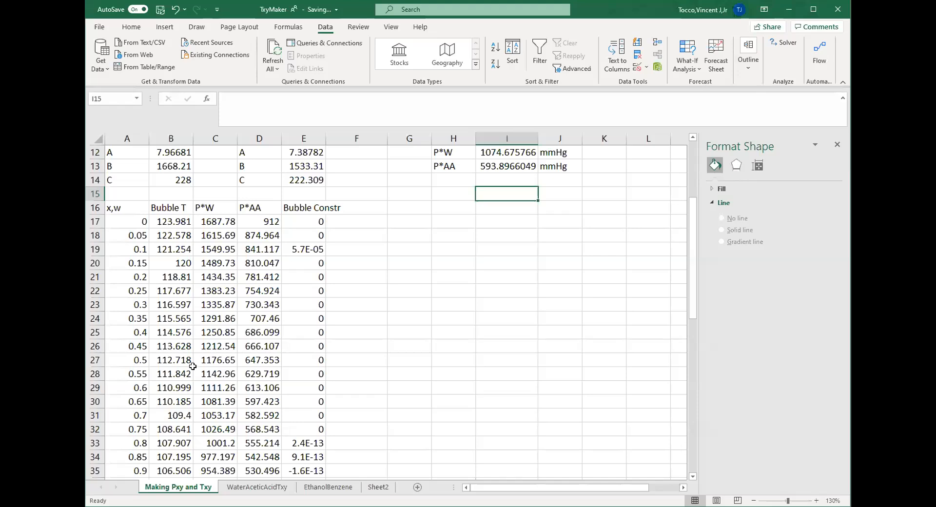
Copy the composition, temperature and vapor pressure columns in A16:D37 and paste them starting at G16.
left_click_drag(123, 205, 278, 452)
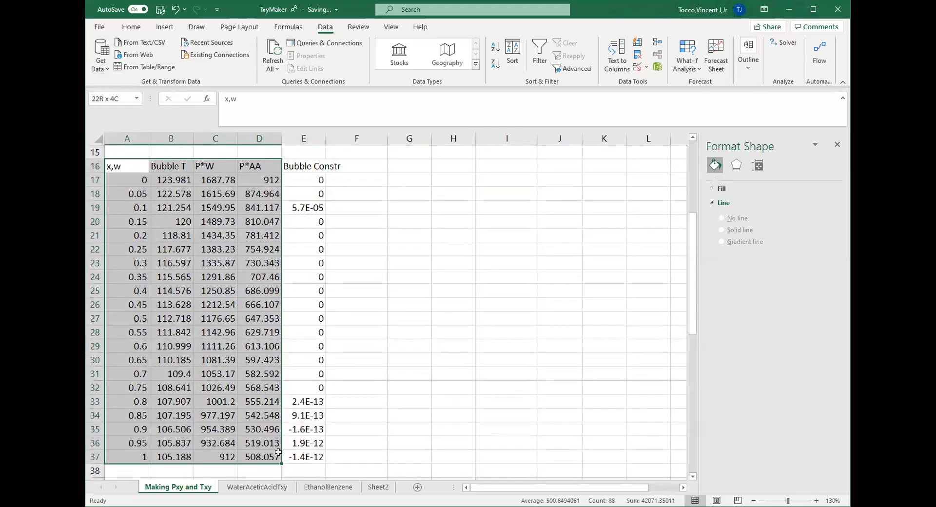
right_click(239, 398)
left_click(268, 109)
scroll(342, 244, "up", 1)
left_click(398, 208)
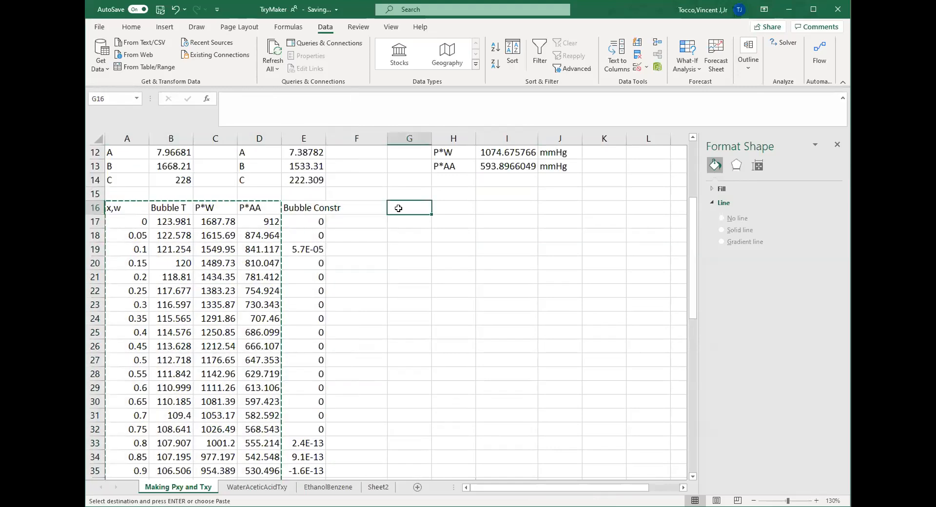
right_click(428, 266)
left_click(427, 264)
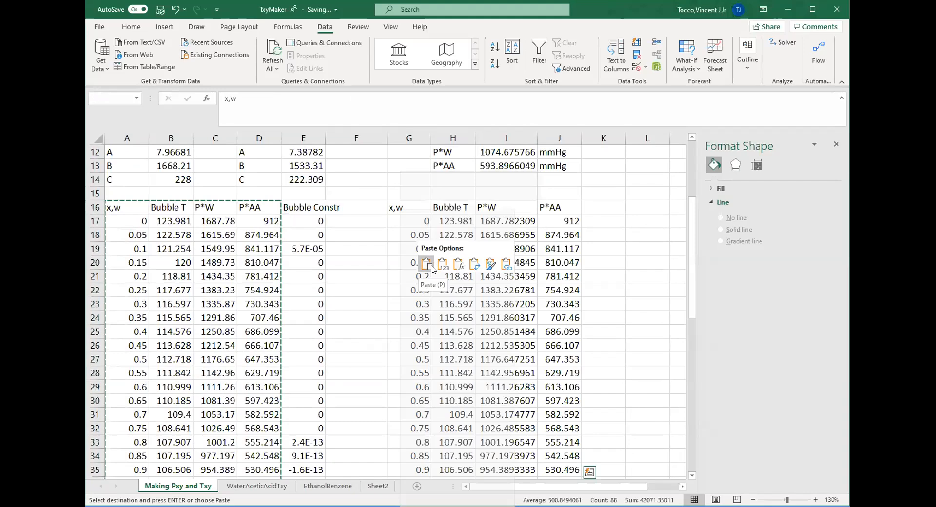
left_click(458, 264)
Rename the copied table's headers to "y,w" in G16 and "Dew T" in H16.
left_click(398, 205)
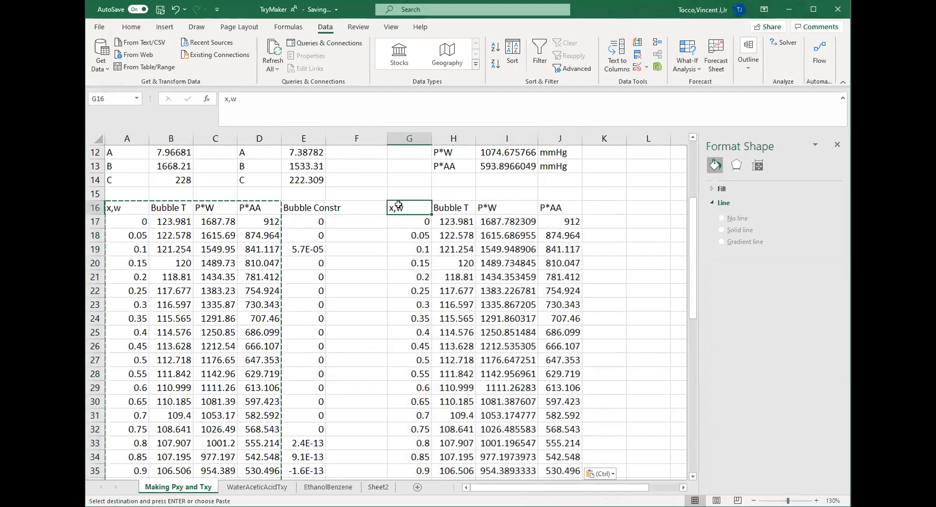
left_click(232, 111)
key("BackSpace")
type("y")
left_click(445, 201)
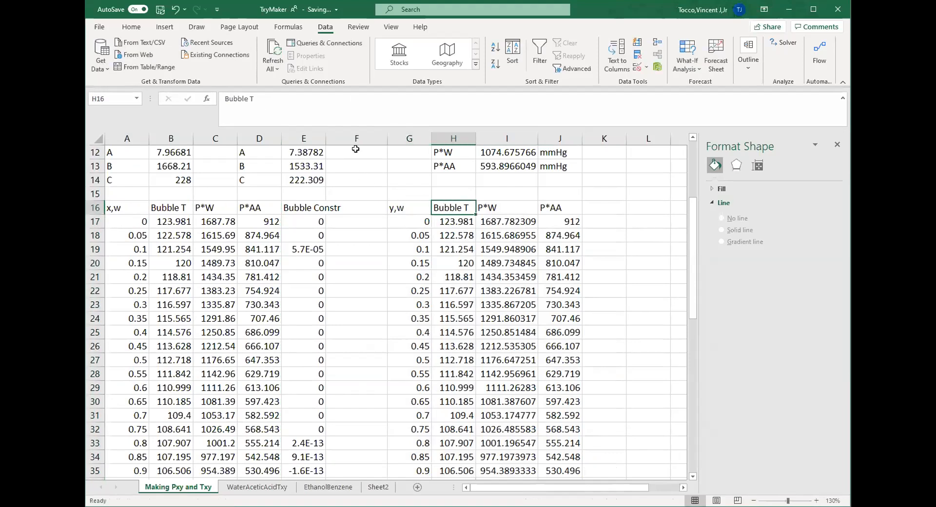
left_click_drag(246, 96, 220, 97)
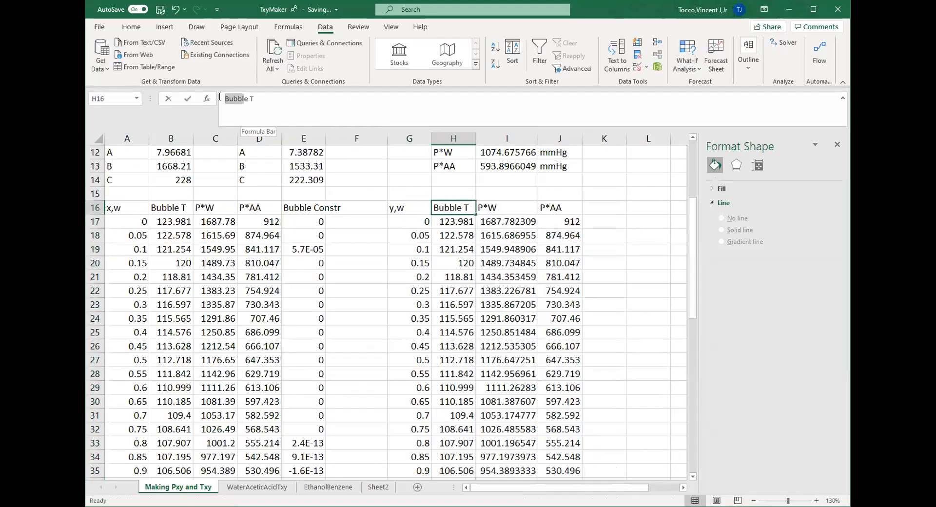
type("Dew")
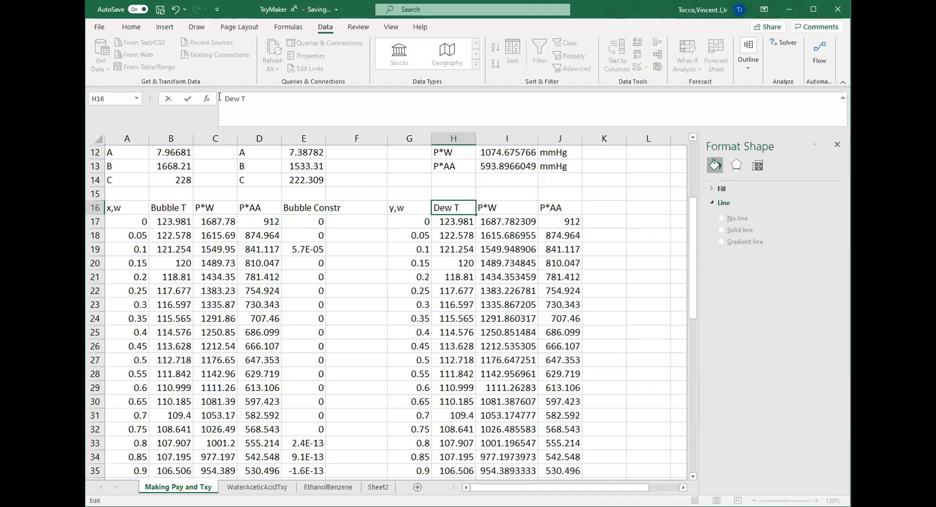
key("Return")
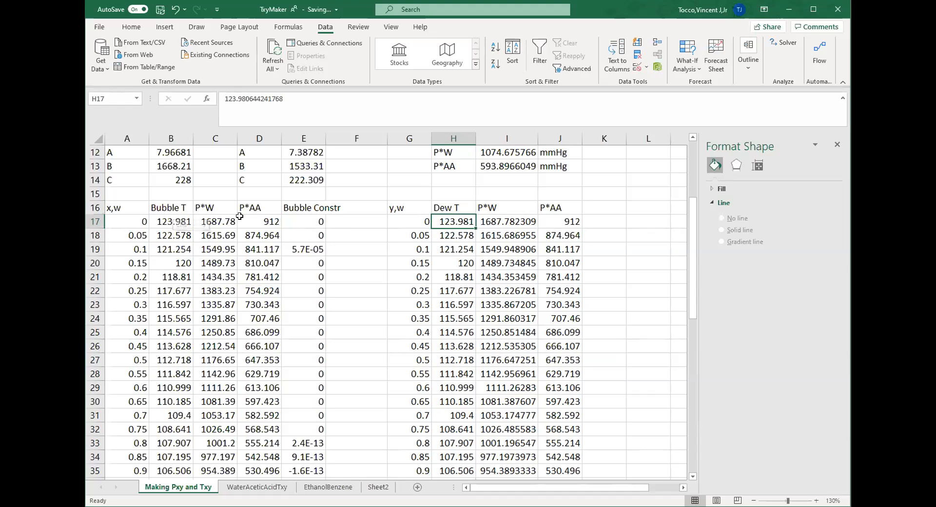
Check the cell references of the copied water vapor pressure formula in I17.
left_click(499, 207)
left_click(502, 221)
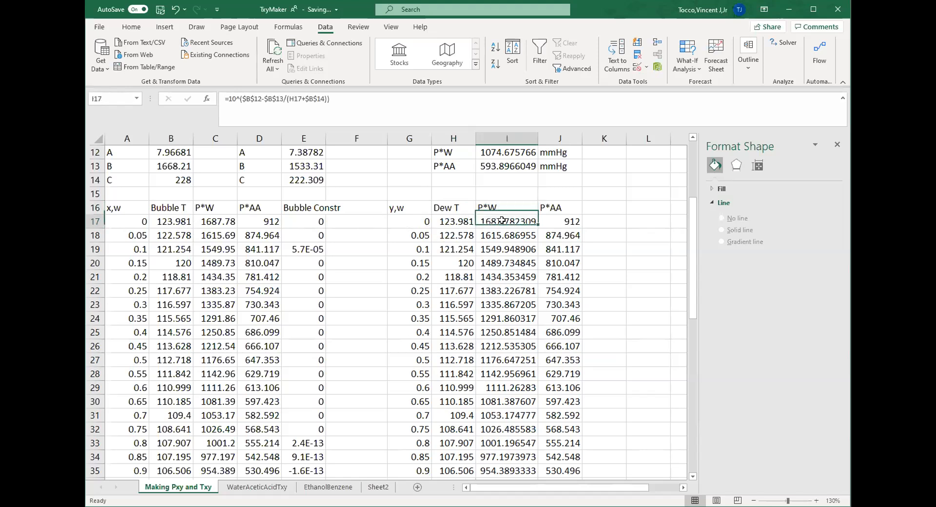
left_click(391, 101)
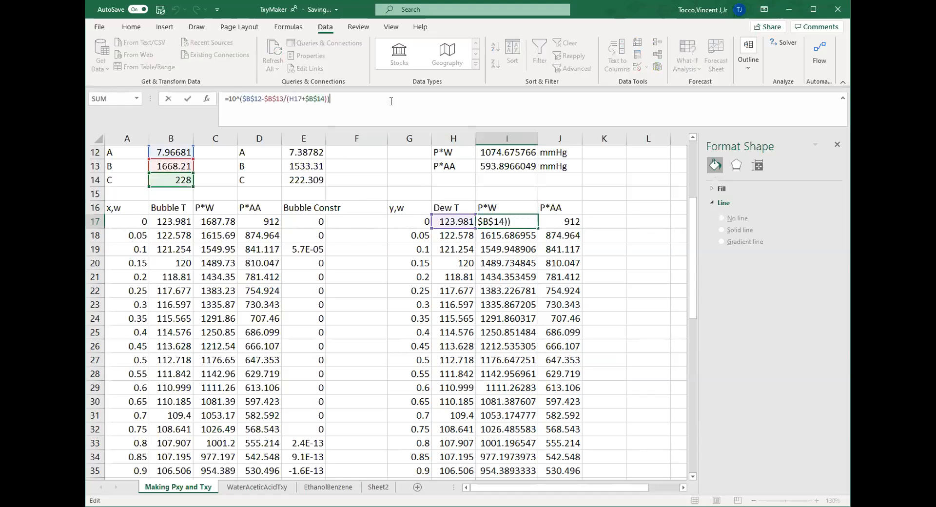
Add the header "Dew Const" in K16 beside the copied table.
left_click(596, 208)
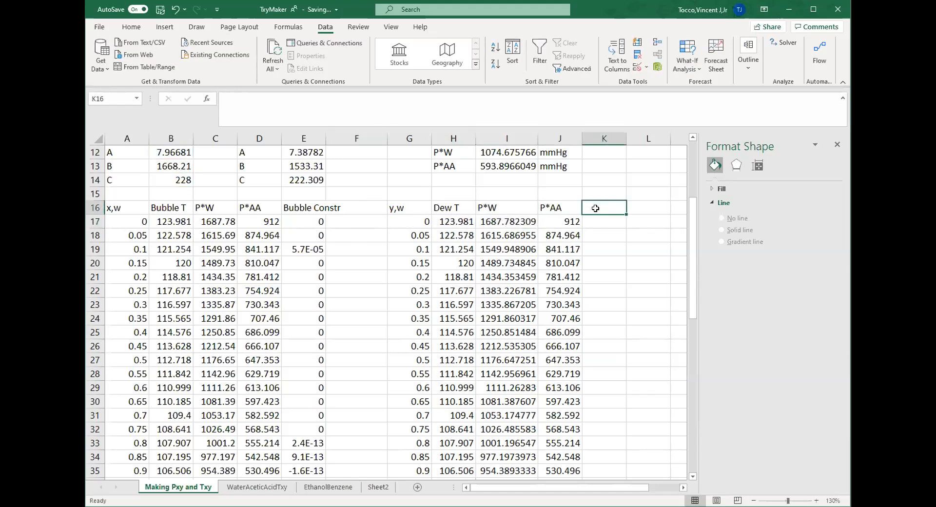
type("Dew Const")
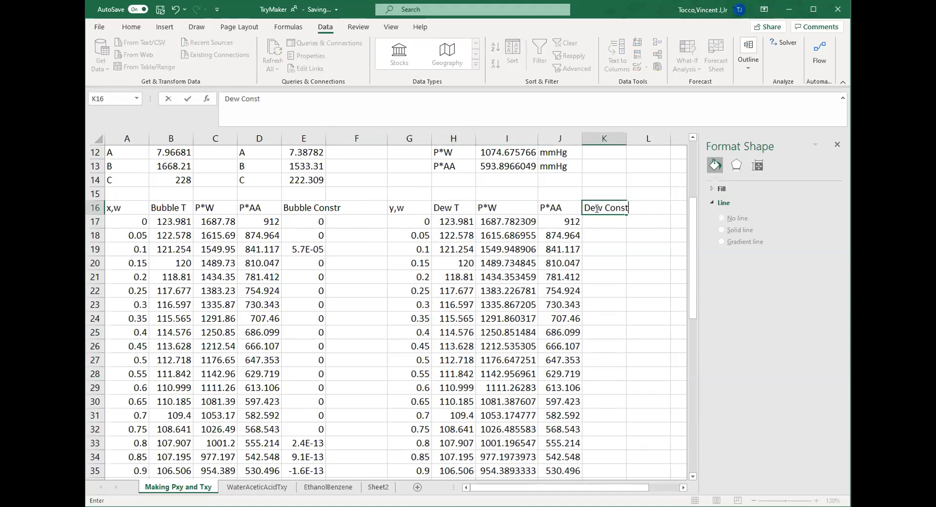
key("Return")
Enter the dew point constraint formula =1-G17*912/I17-(1-G17)*912/J17 in K17.
scroll(546, 244, "up", 3)
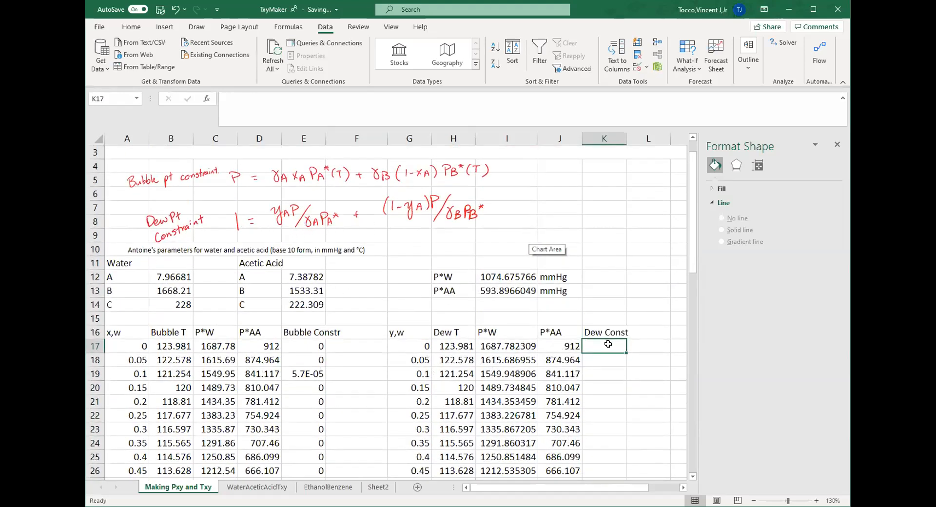
type("=")
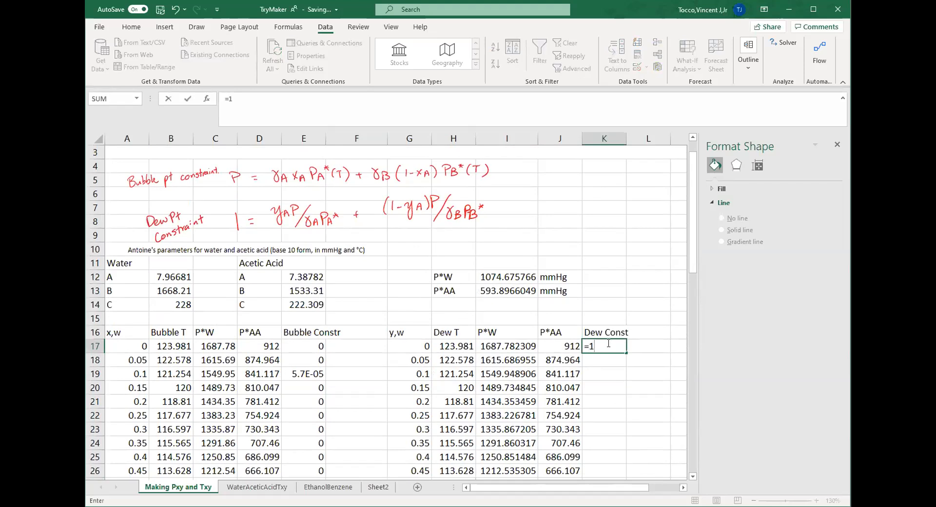
type("1-")
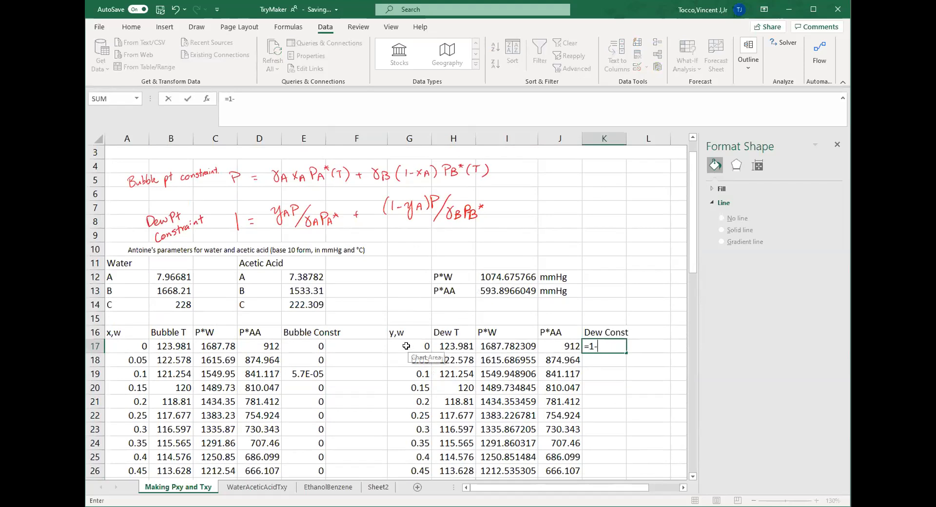
left_click(406, 346)
type("*")
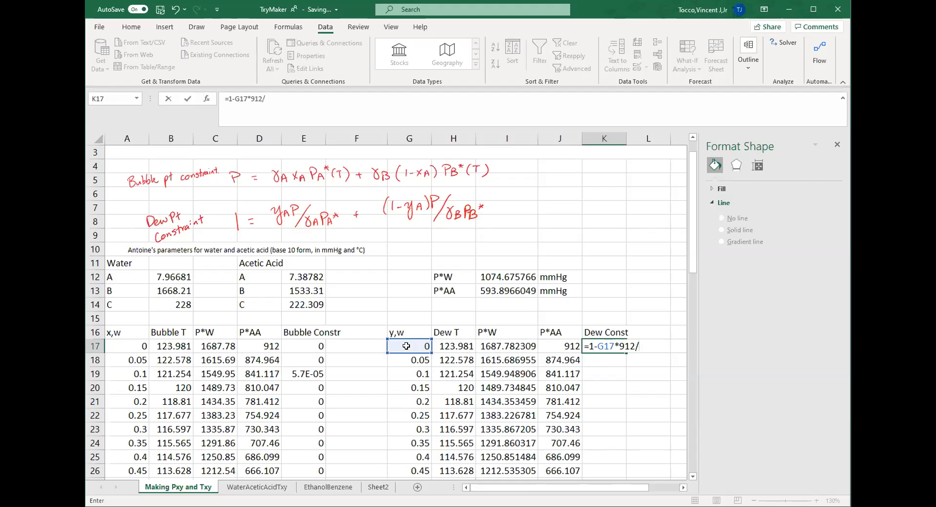
left_click(507, 344)
type("-(1-")
left_click(407, 345)
type(")*912/")
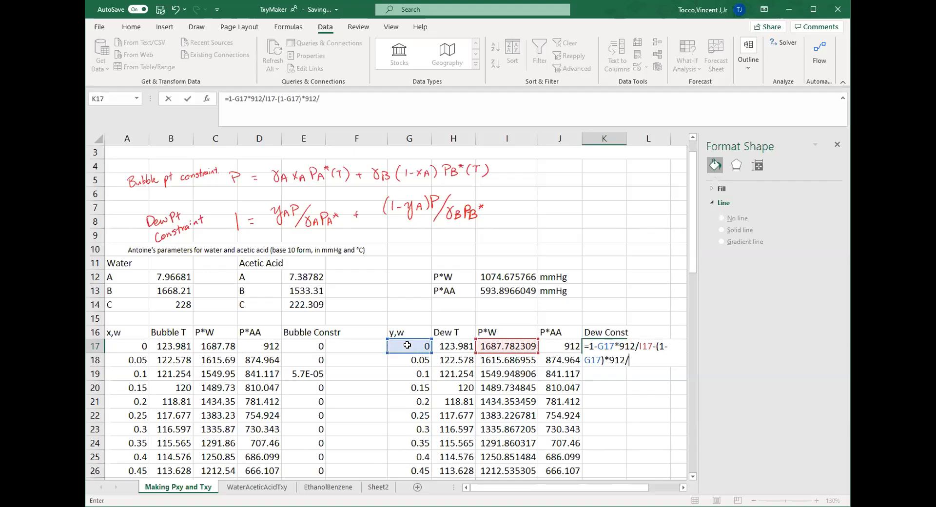
left_click(559, 346)
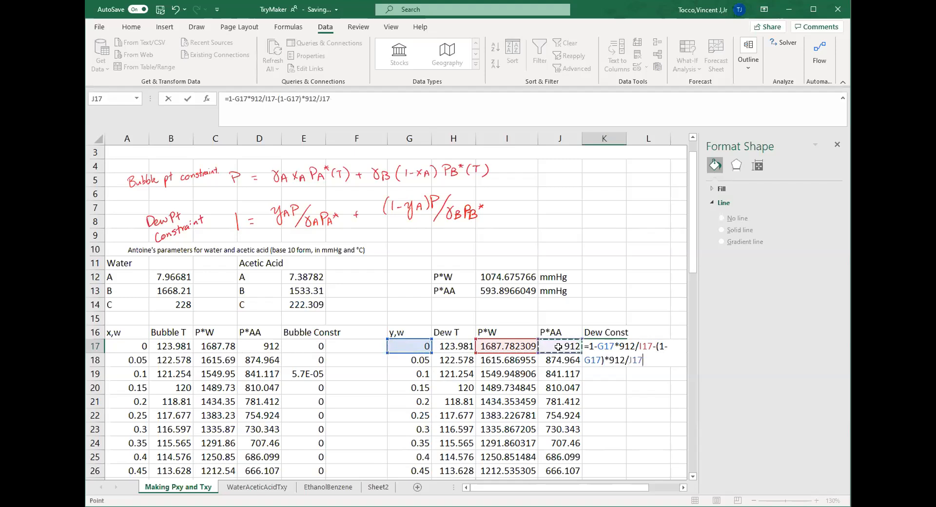
key("Return")
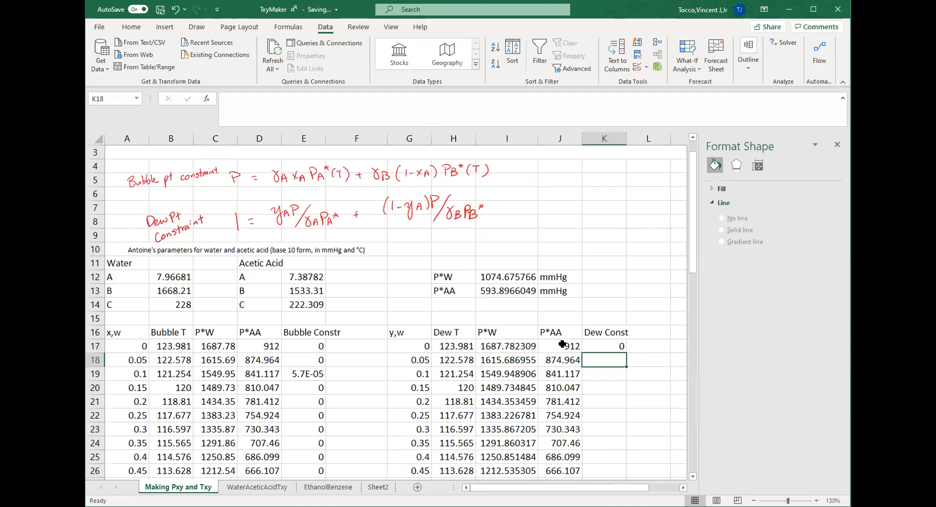
Fill the dew constraint formula from K17 down to K37.
left_click(610, 347)
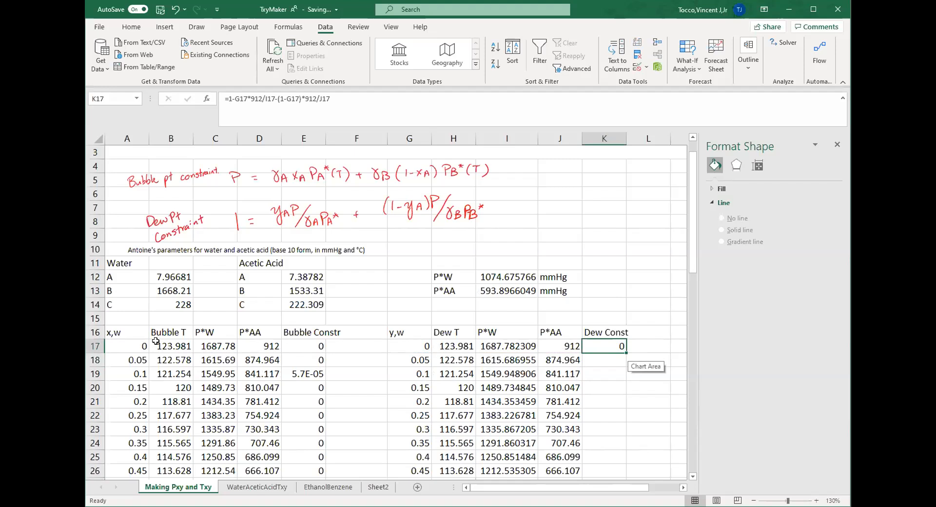
double_click(626, 353)
scroll(585, 380, "down", 5)
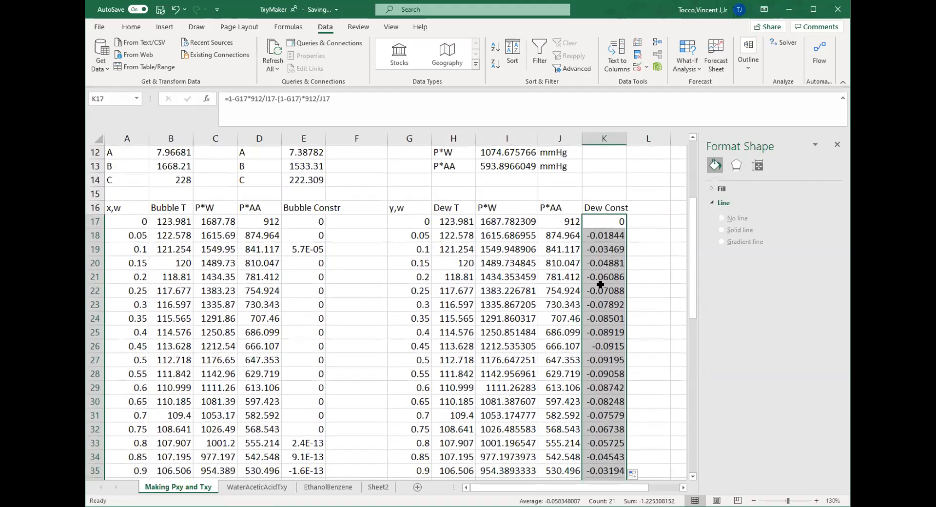
scroll(599, 306, "up", 1)
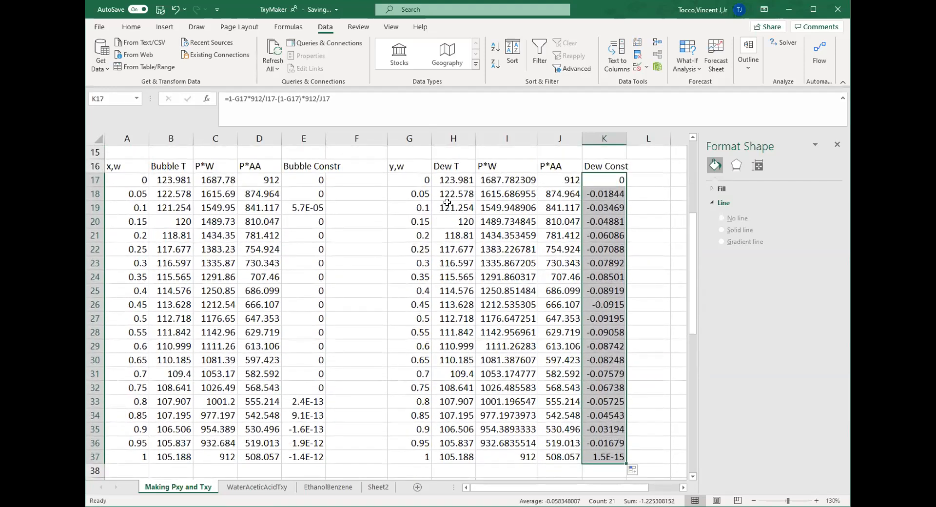
scroll(453, 234, "up", 1)
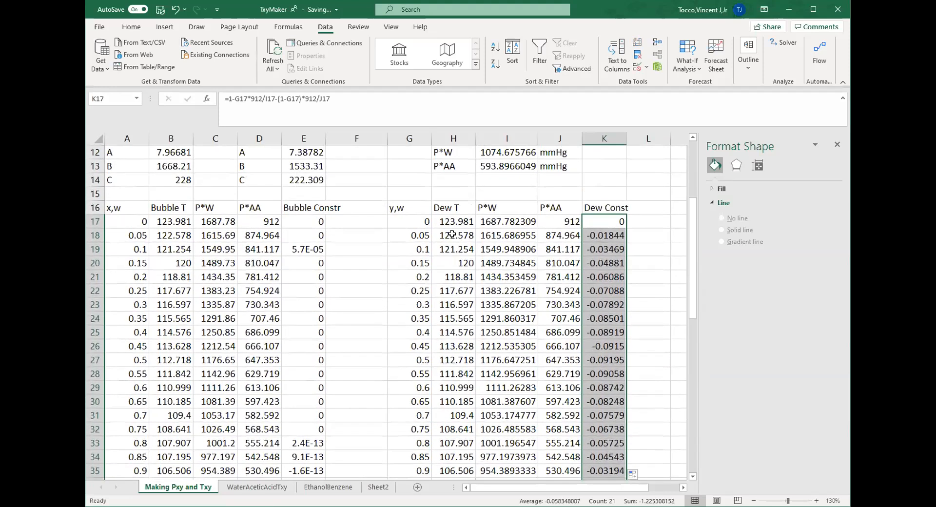
Open Solver and set the objective to K17 with the dew temperatures H17:H37 as the variable cells.
left_click(786, 44)
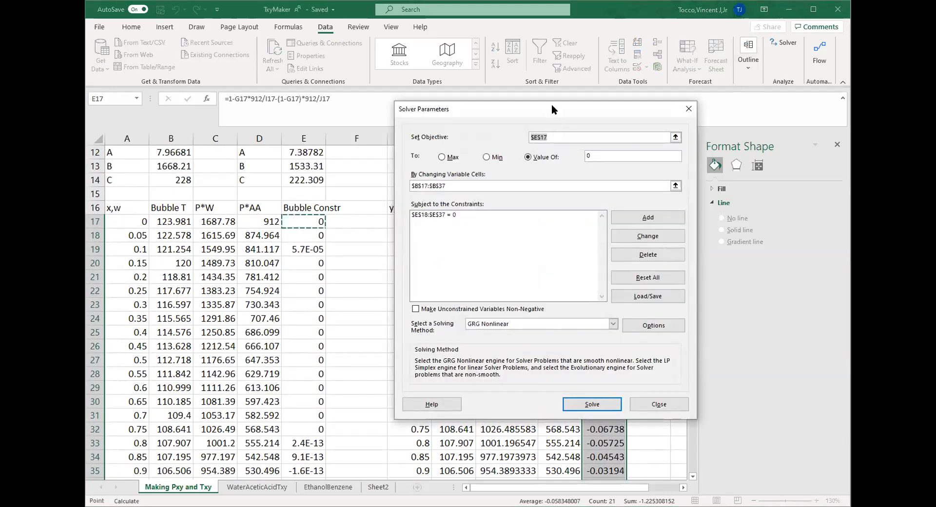
left_click_drag(552, 105, 793, 110)
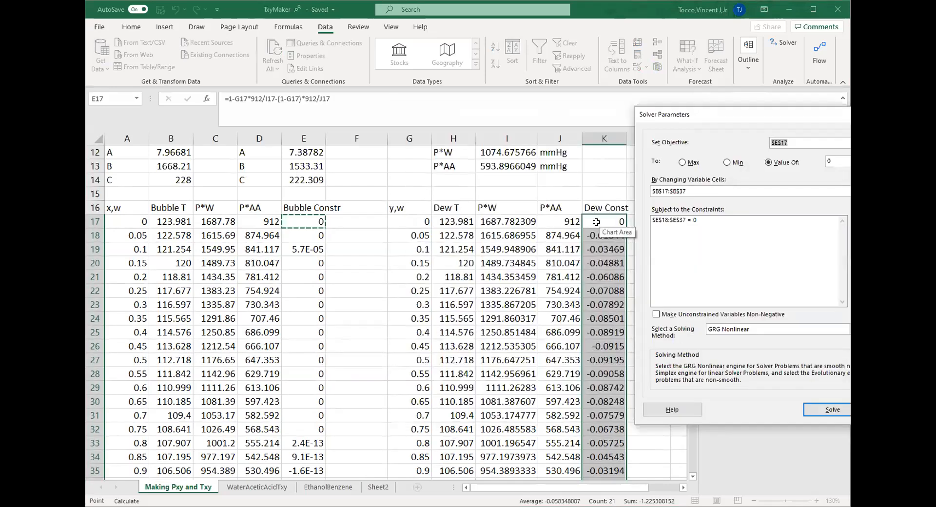
left_click(596, 222)
left_click(691, 191)
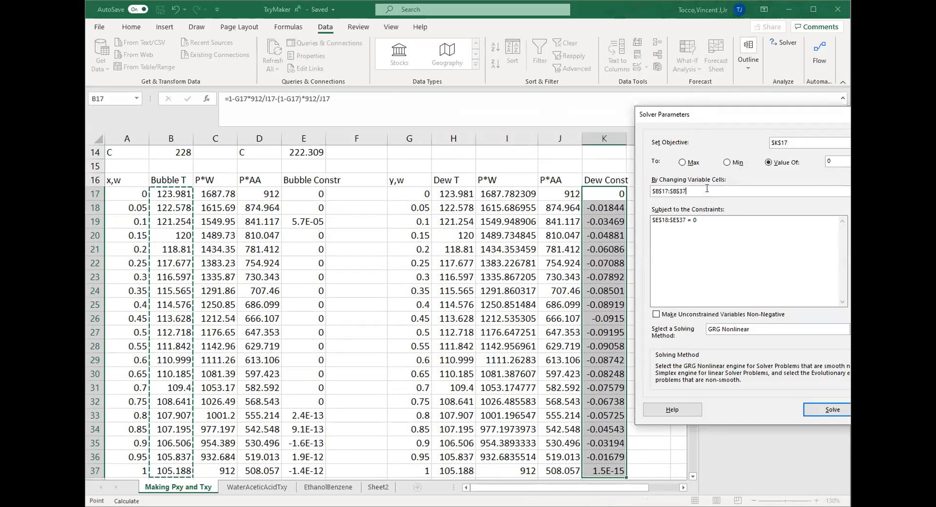
left_click(460, 191)
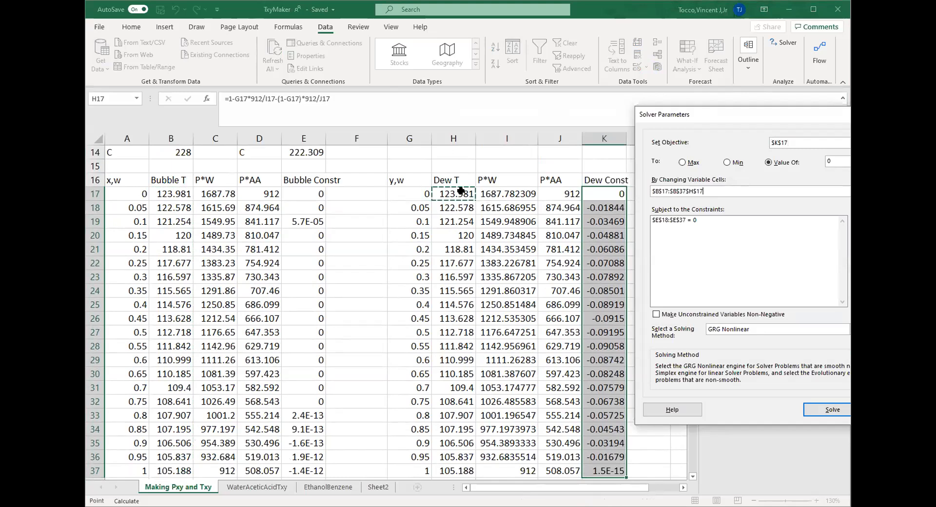
Change the Solver constraint to K18:K37 = 0, then solve for the dew temperatures and keep the solution.
left_click(692, 220)
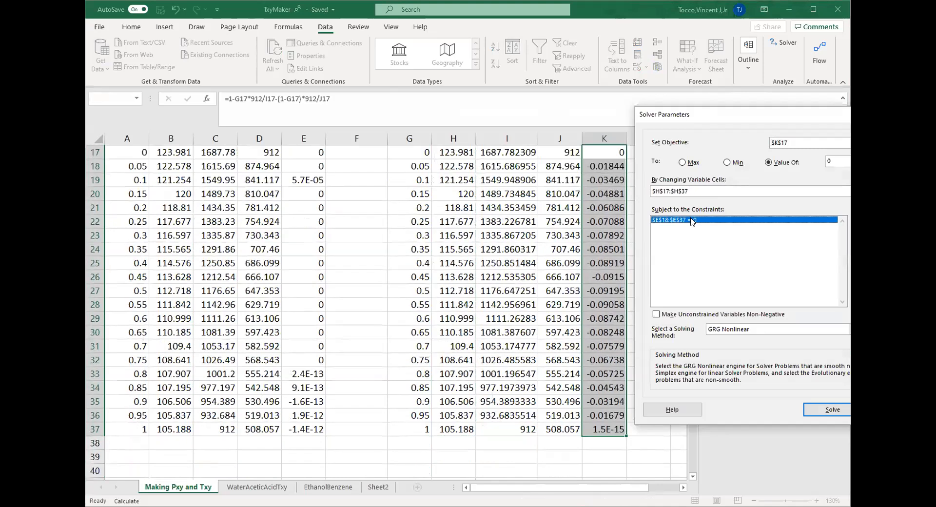
left_click(885, 240)
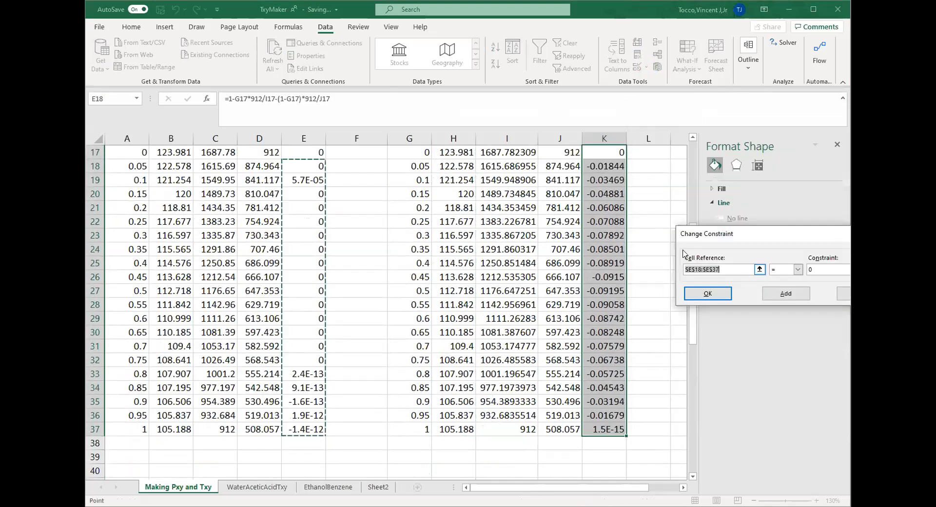
scroll(678, 254, "up", 2)
left_click(608, 250)
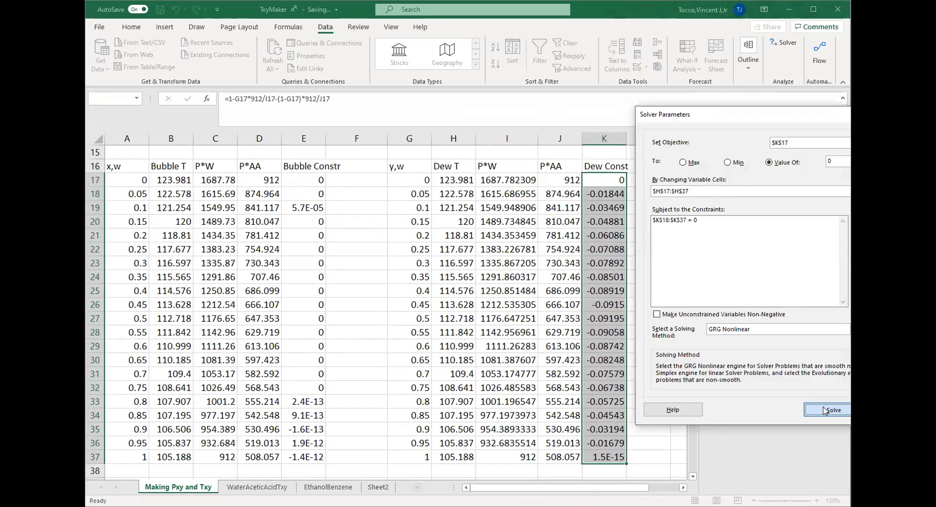
left_click(827, 410)
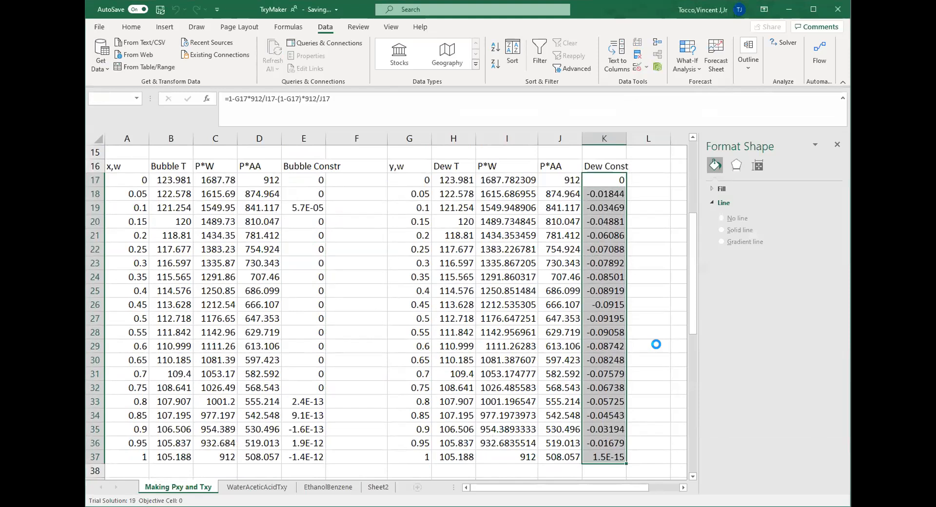
left_click(355, 279)
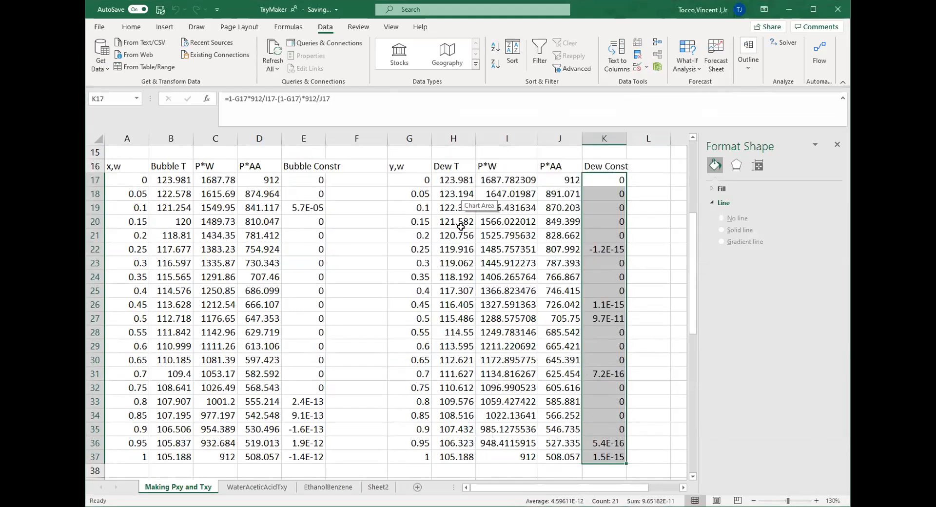
Maximize the workbook window and paste a copy of the Pxy diagram beside the dew temperature table.
left_click(813, 10)
scroll(539, 299, "down", 4)
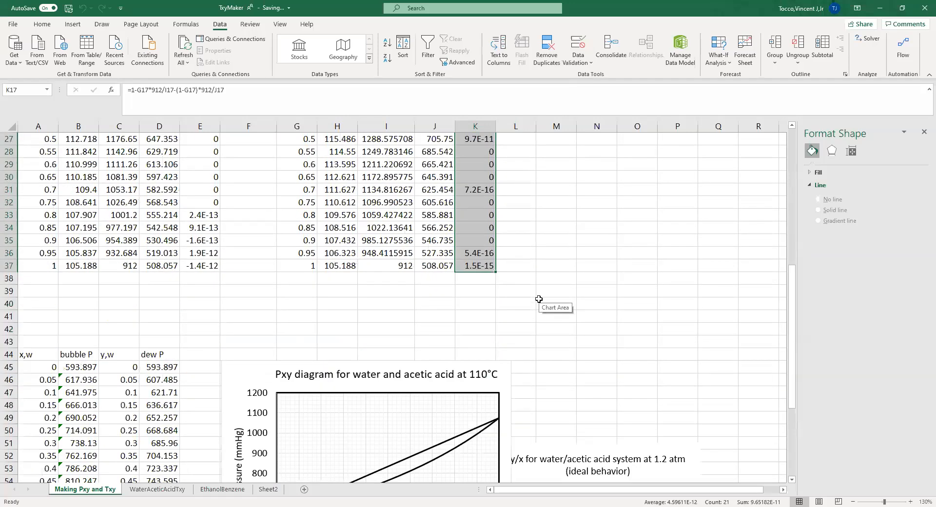
left_click(377, 362)
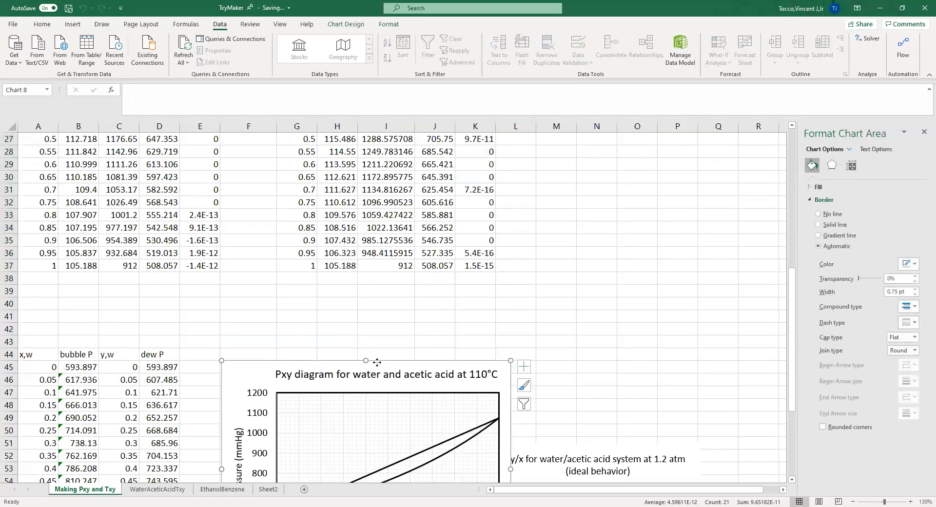
right_click(377, 362)
left_click(410, 128)
scroll(539, 257, "up", 6)
left_click(580, 247)
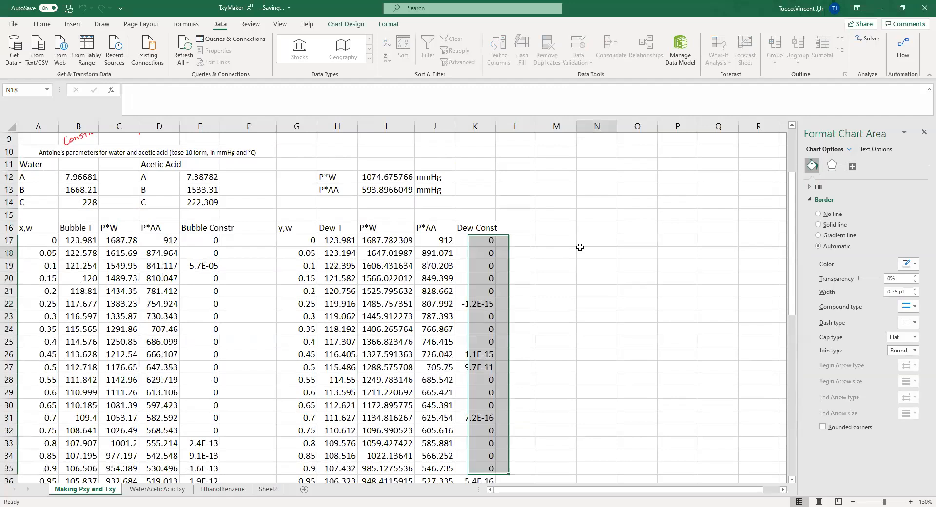
right_click(580, 247)
left_click(604, 282)
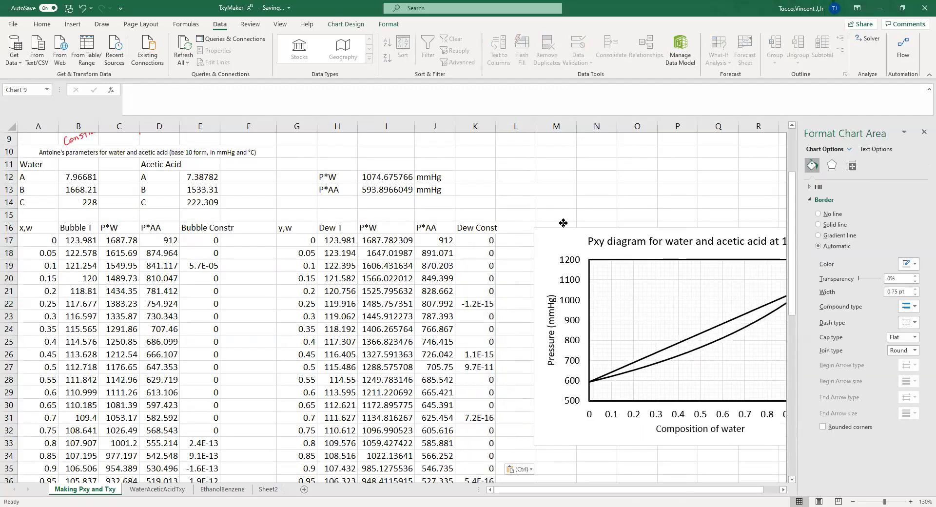
Repoint the copied chart's bubble point series to x values A17:A37 and y values B17:B37.
left_click(671, 330)
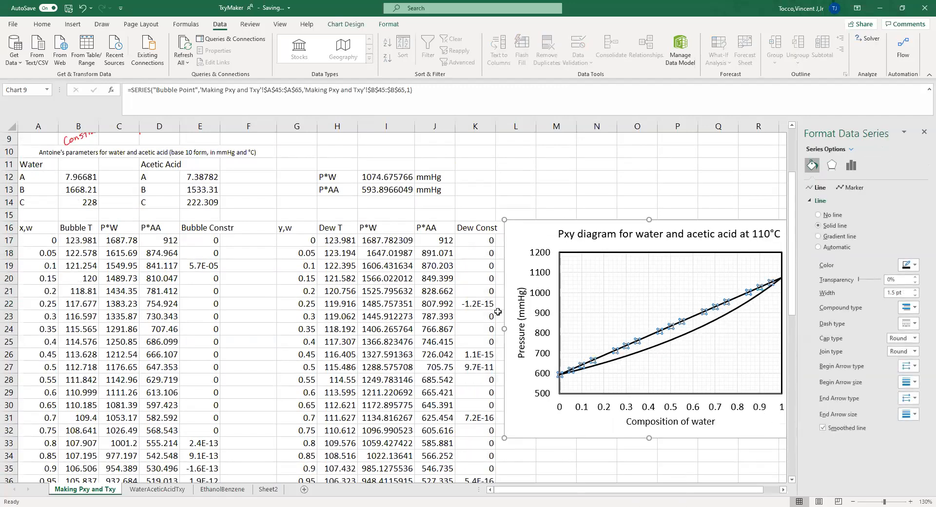
scroll(482, 309, "down", 5)
scroll(363, 319, "down", 1)
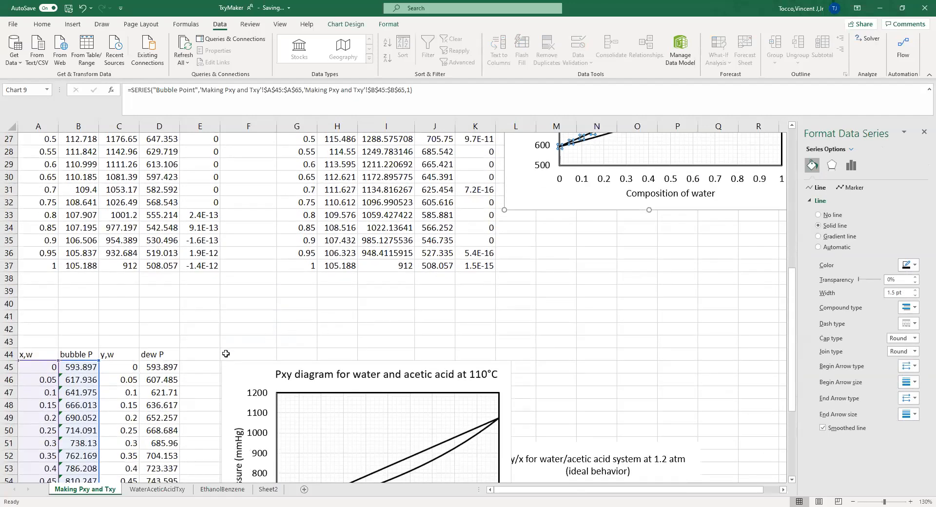
left_click_drag(53, 363, 26, 258)
scroll(29, 264, "down", 4)
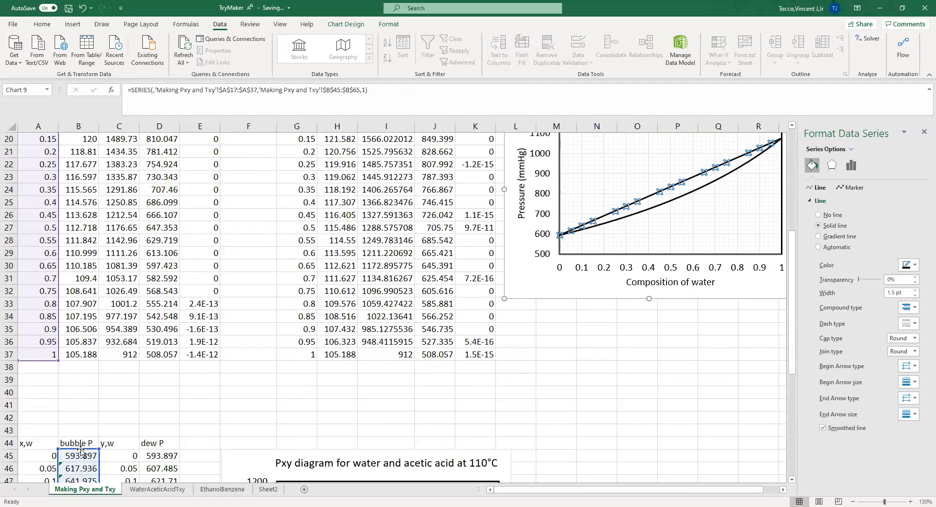
left_click_drag(83, 453, 90, 192)
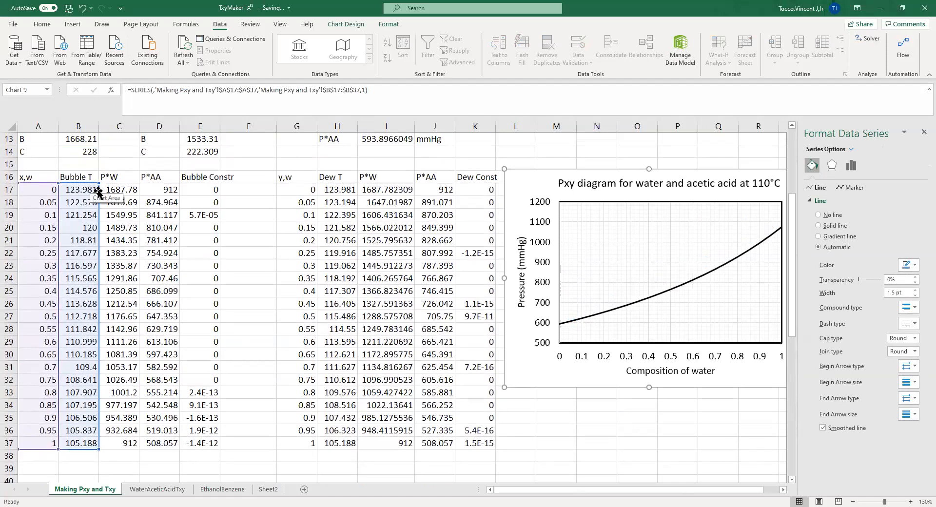
Repoint the copied chart's dew point series to x values G17:G37 and y values H17:H37.
left_click(616, 313)
scroll(251, 365, "down", 4)
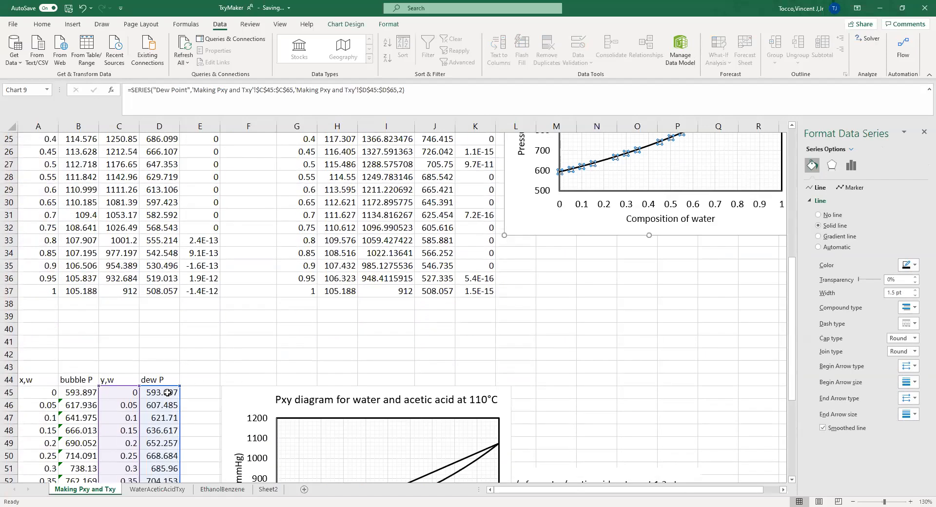
left_click(115, 390)
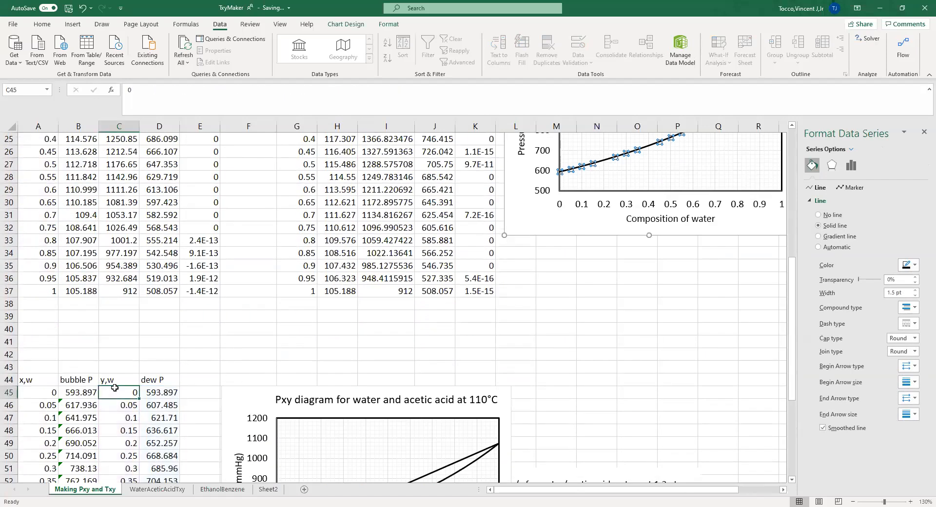
left_click(632, 152)
left_click_drag(113, 386, 302, 126)
scroll(161, 370, "down", 3)
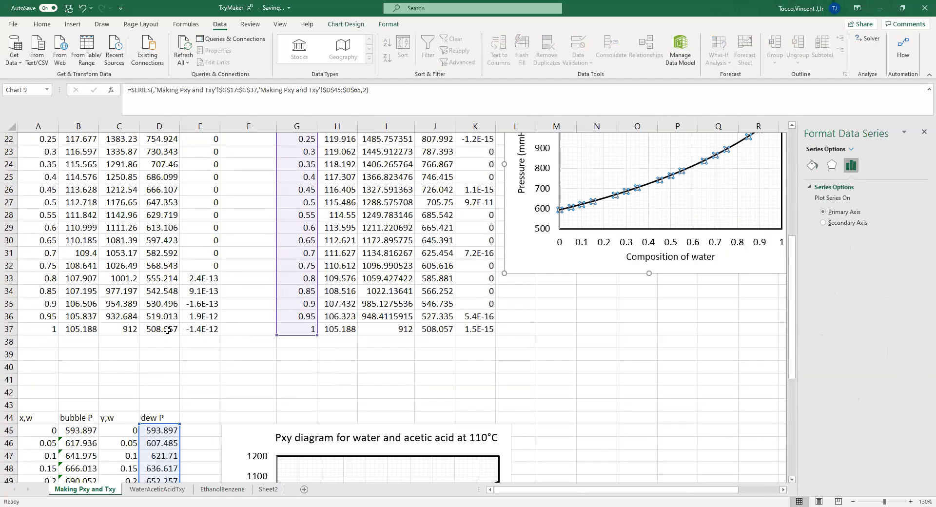
left_click_drag(161, 386, 359, 307)
scroll(422, 345, "down", 2)
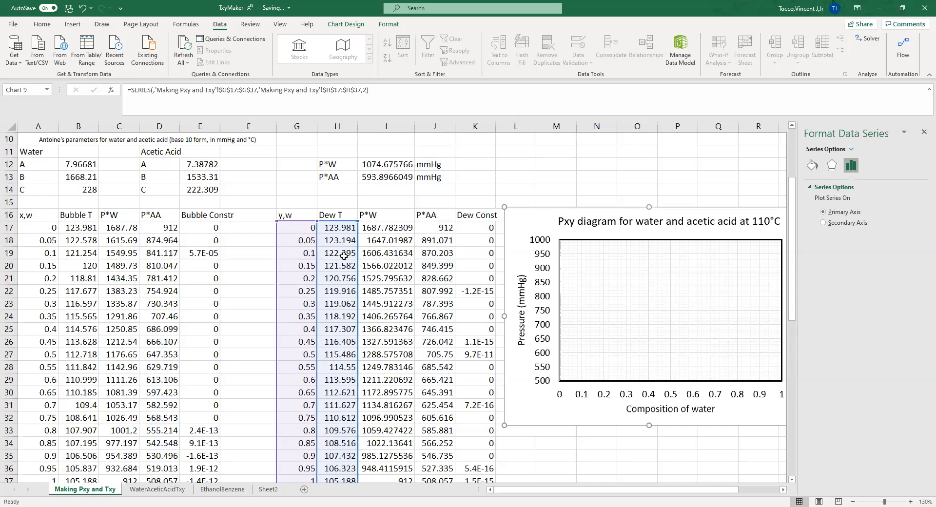
scroll(333, 254, "down", 1)
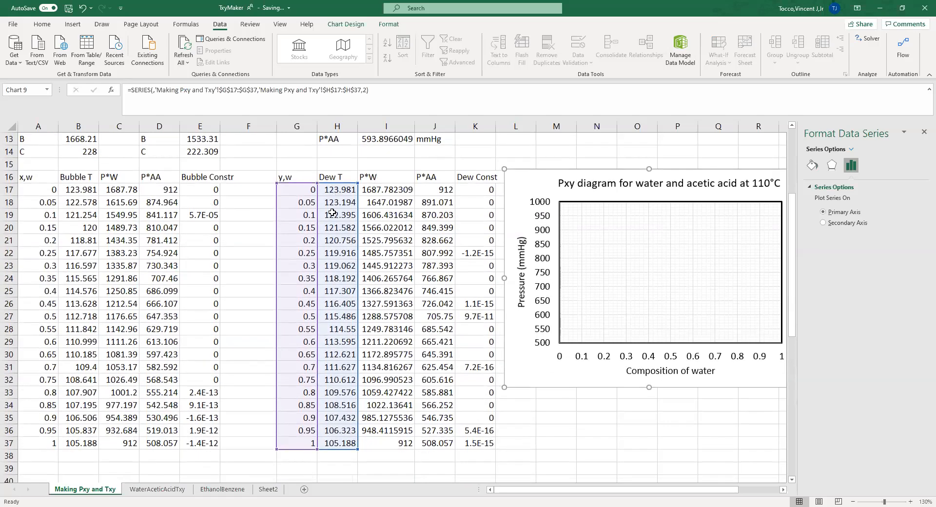
Set the minimum bound of the copied chart's vertical axis to 100.
right_click(541, 260)
left_click(572, 379)
double_click(872, 209)
type("1")
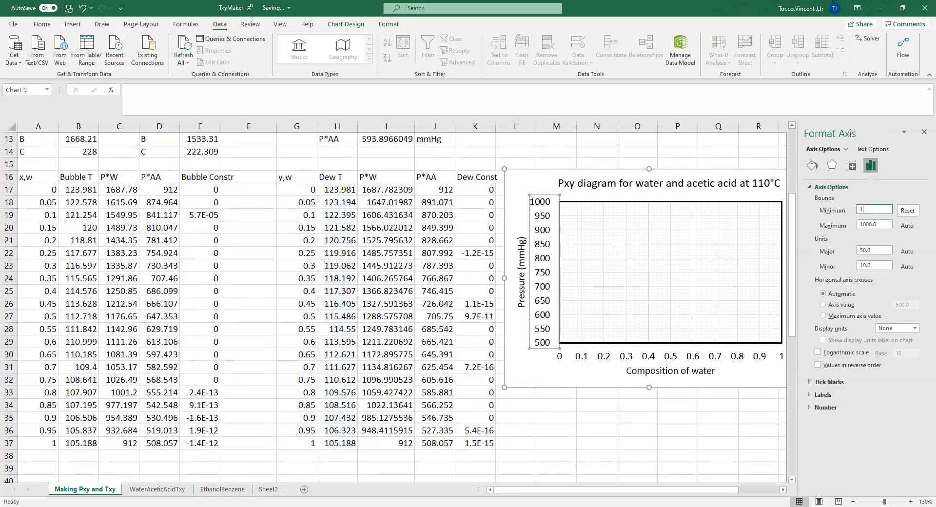
type("00")
key("Tab")
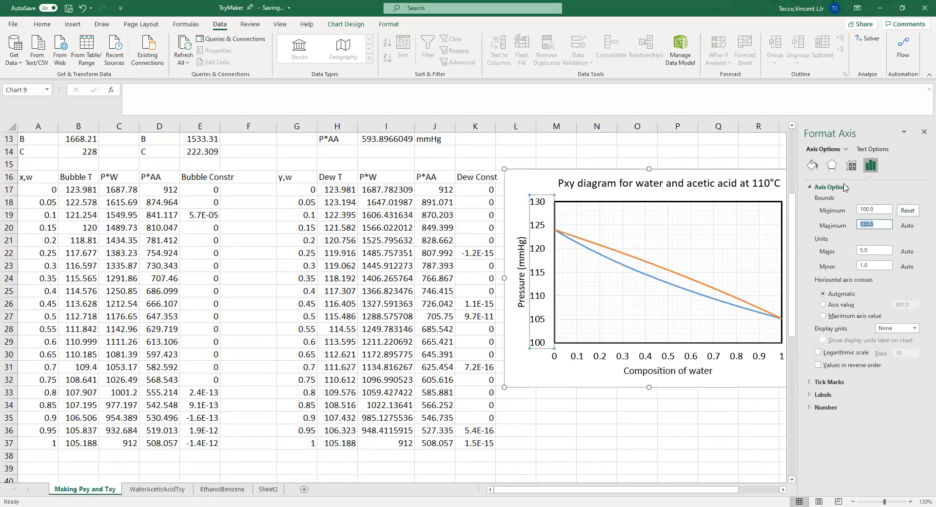
Change the copied chart's title to "Txy diagram for water and acetic acid at 912 mmHg".
left_click(524, 271)
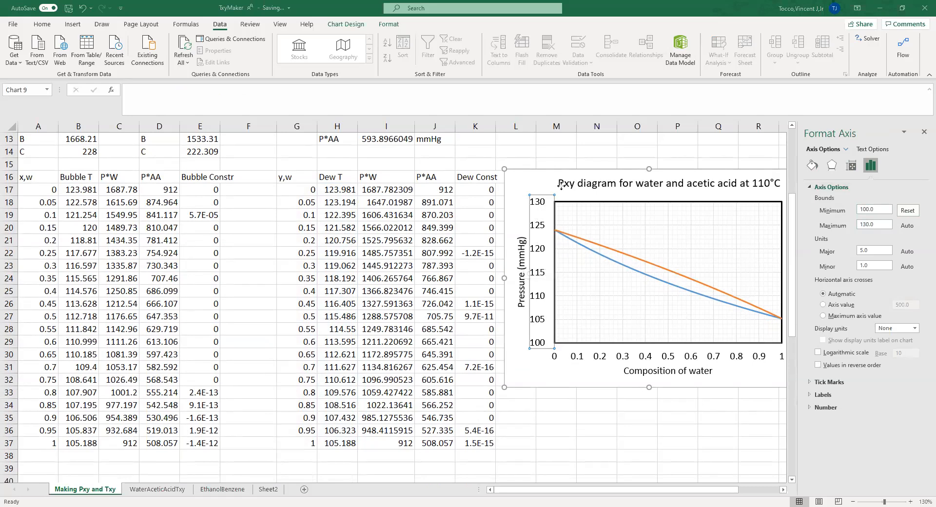
left_click(555, 180)
key("BackSpace")
type("T")
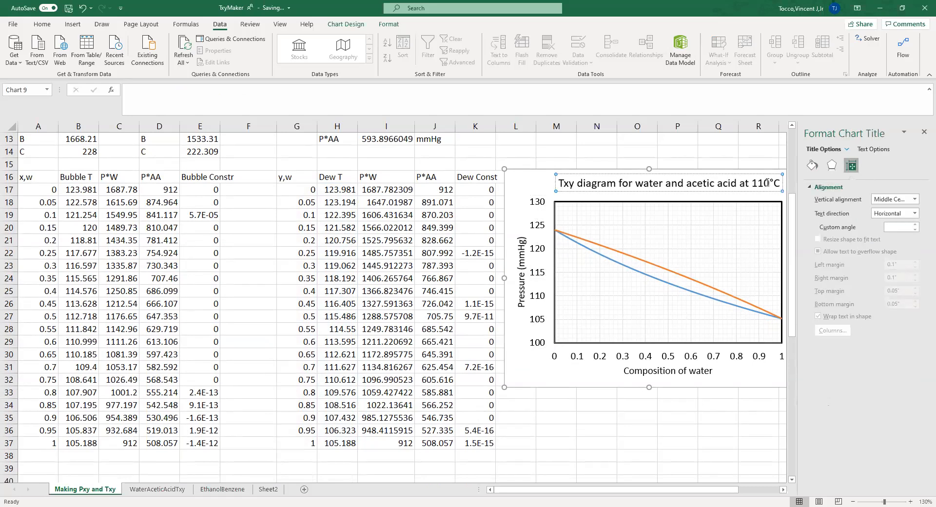
double_click(767, 183)
type("912")
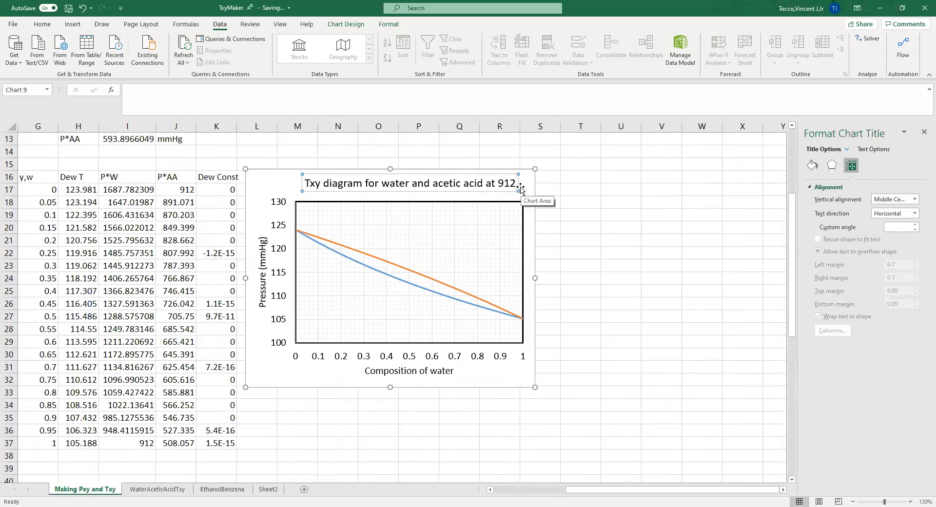
type(" mmH")
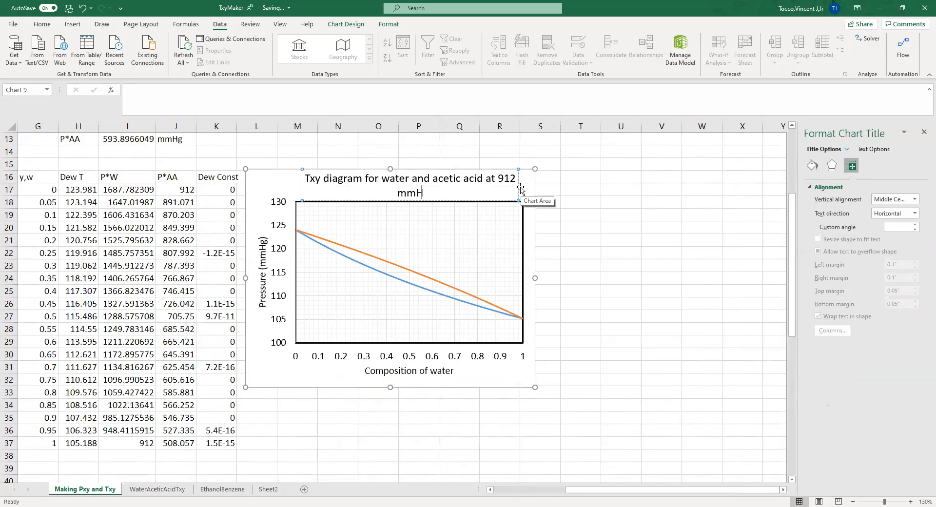
type("g")
Retitle the copied chart's vertical axis "Temperature (°C)" and make the chart taller, down to about row 36.
left_click(263, 259)
type("T")
key("Return")
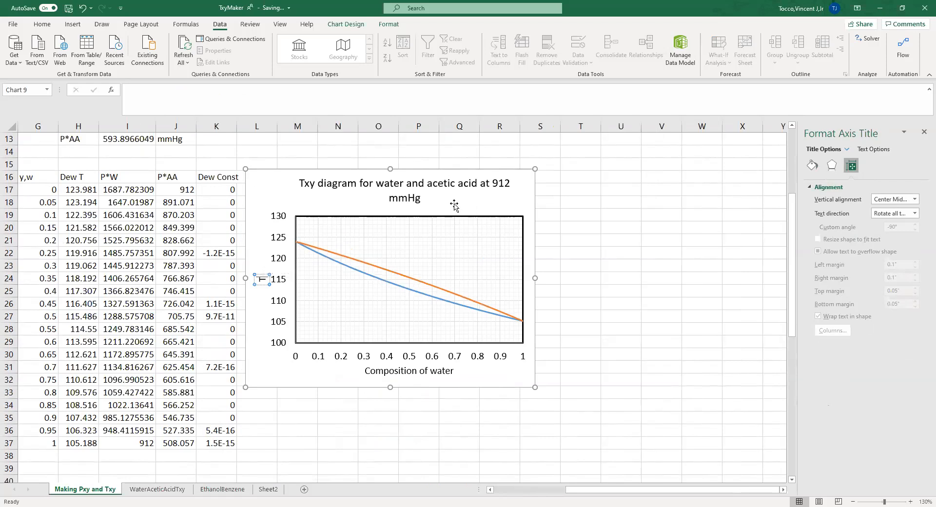
left_click_drag(390, 388, 390, 433)
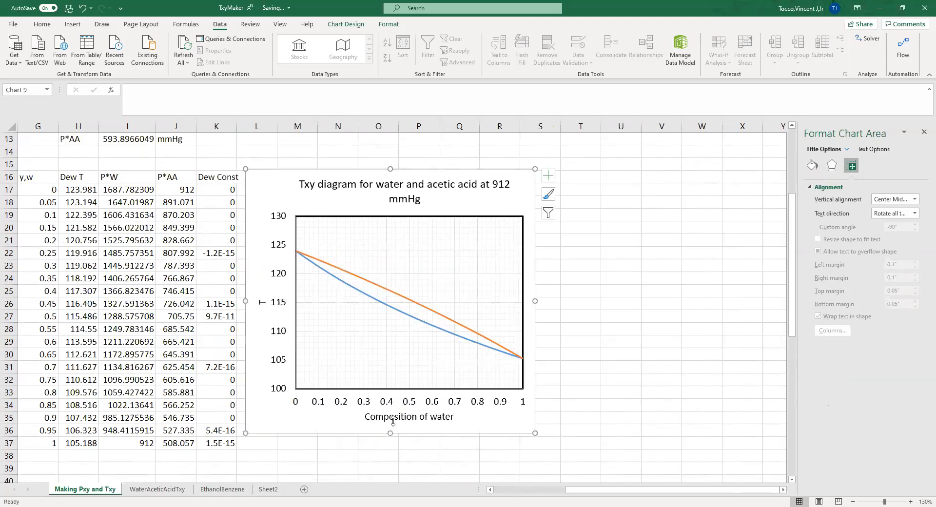
left_click(261, 302)
type("erature (")
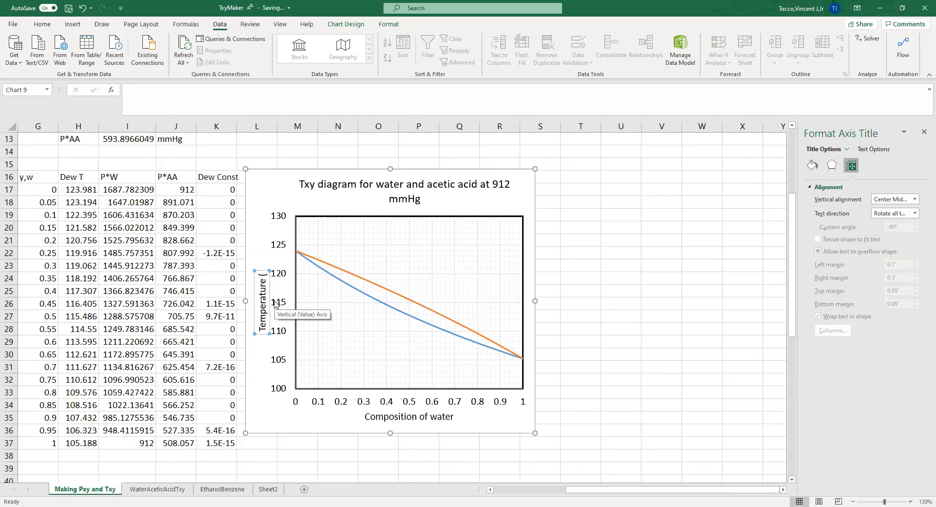
type("°C)")
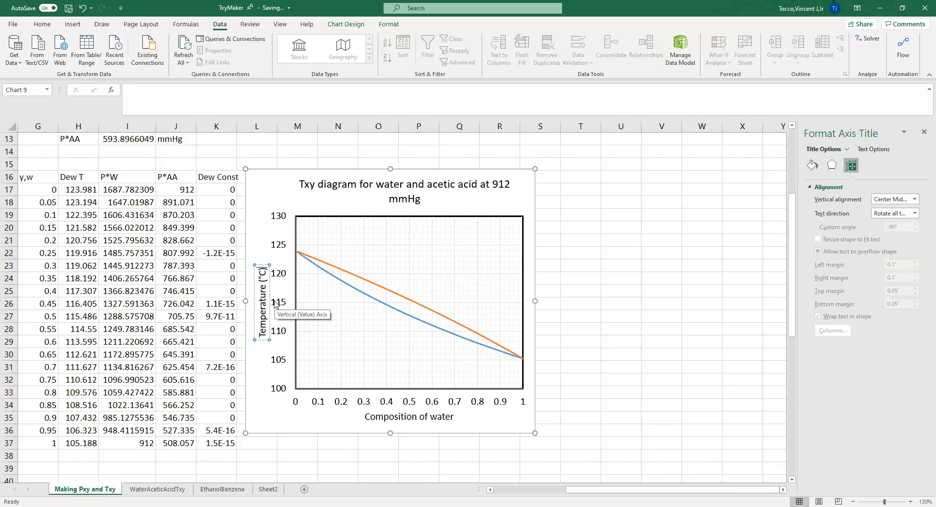
Color the dew and bubble point curves black, then widen the Txy chart to column T and extend it down to about row 38.
left_click(407, 298)
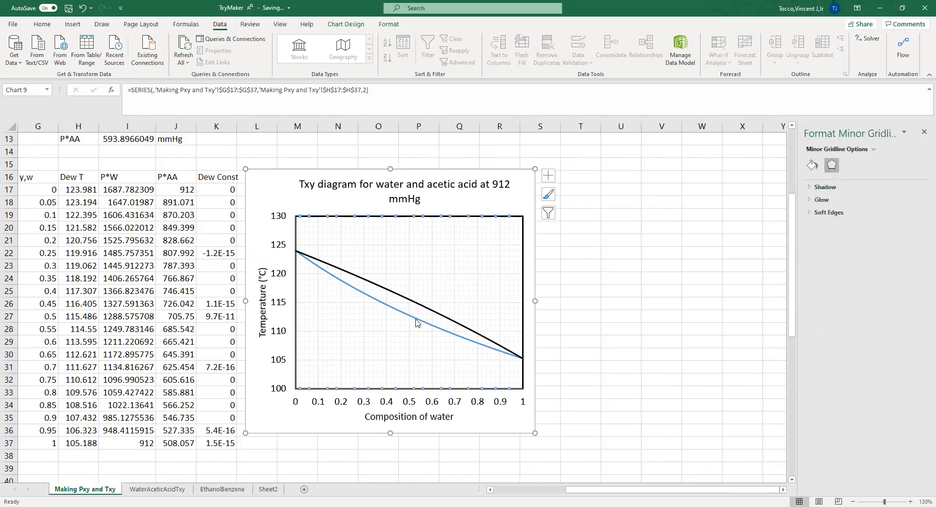
left_click(416, 320)
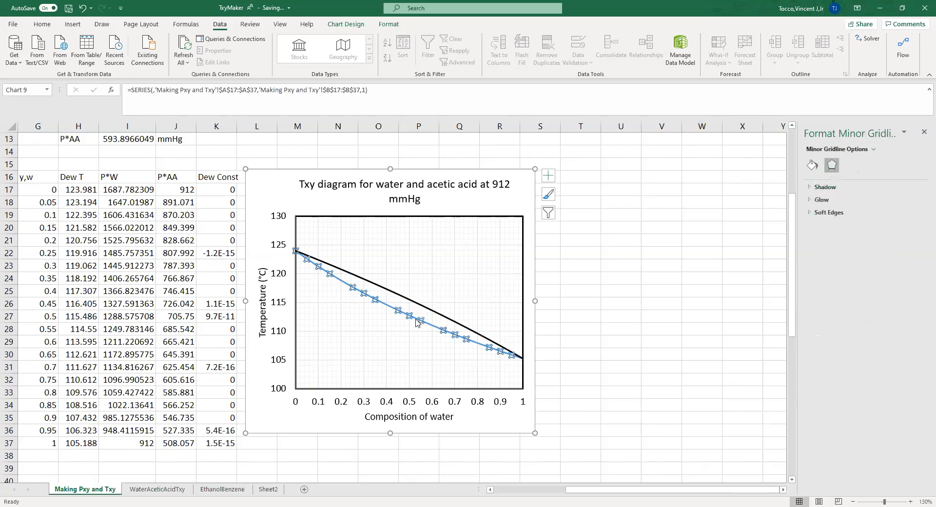
left_click(512, 201)
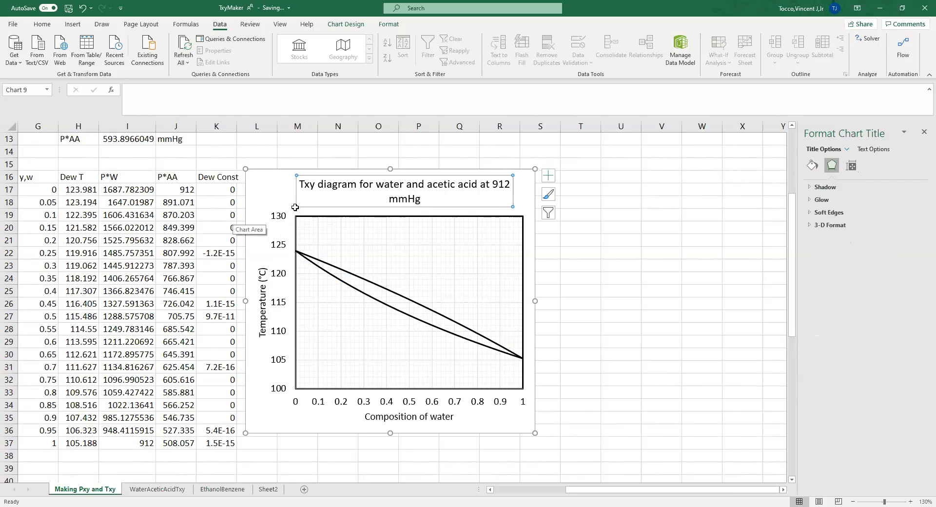
left_click_drag(533, 300, 586, 301)
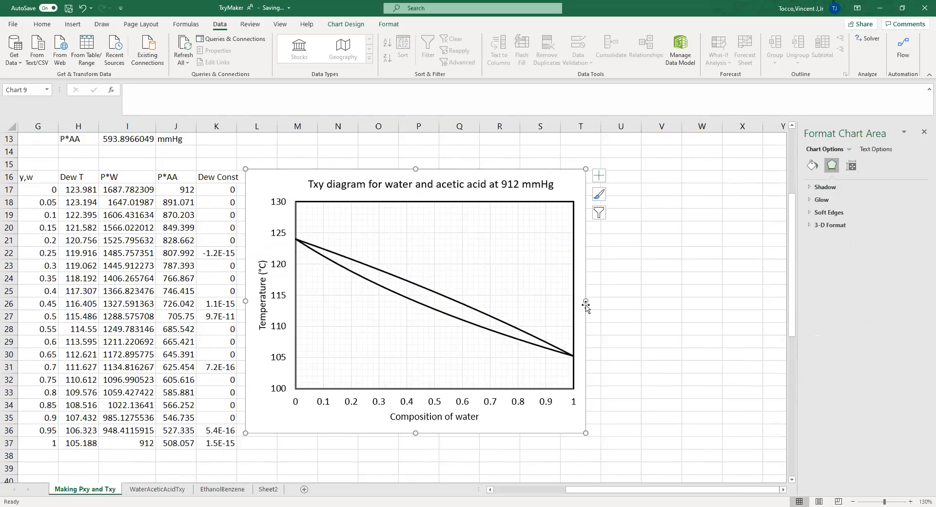
left_click_drag(421, 433, 415, 462)
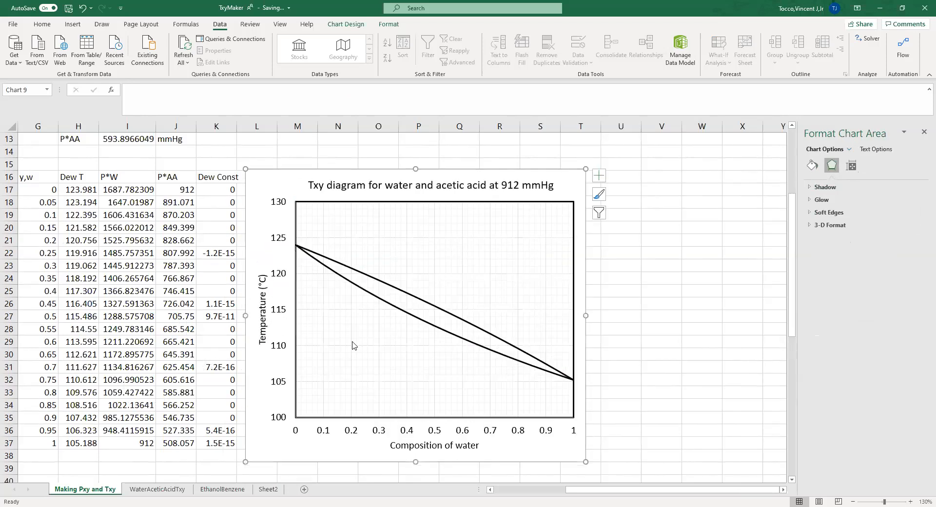